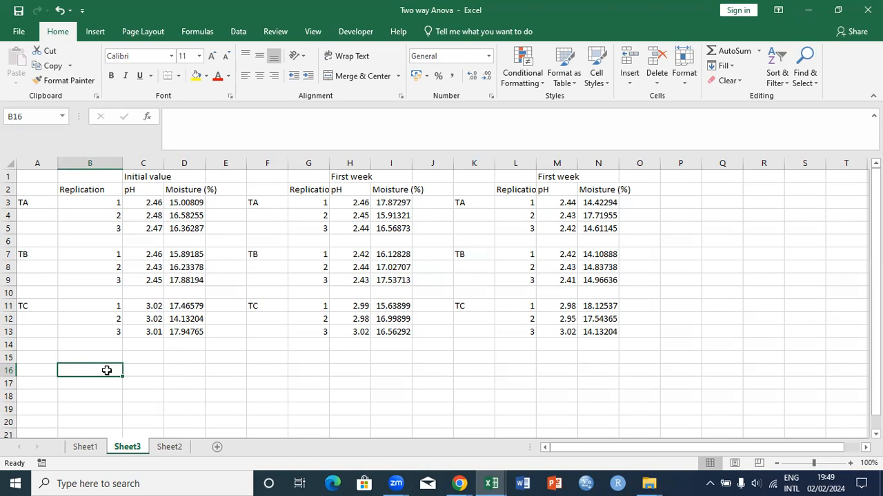
click(88, 191)
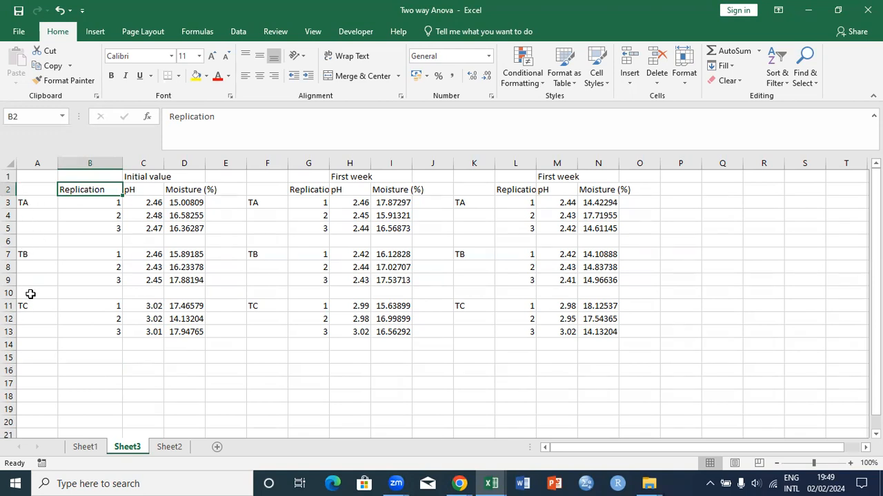
click(147, 177)
drag(148, 176, 593, 177)
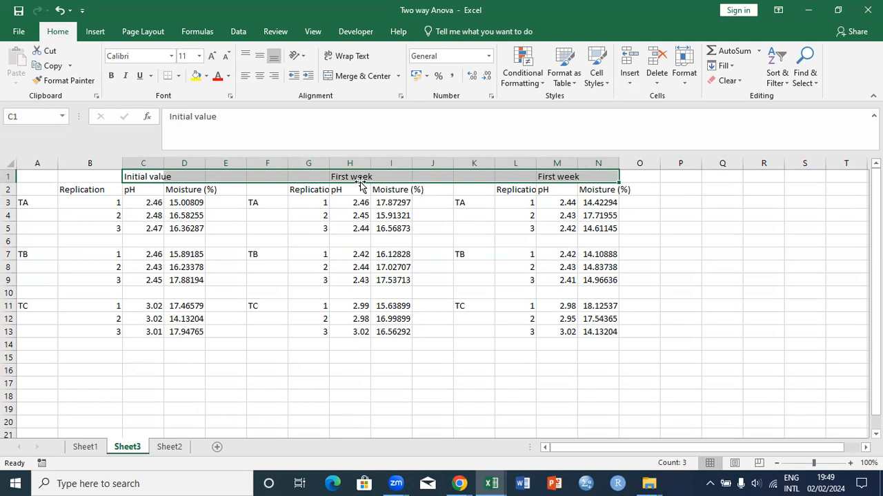
Change the heading of the third data block in M1 to "second week".
double_click(549, 177)
double_click(550, 178)
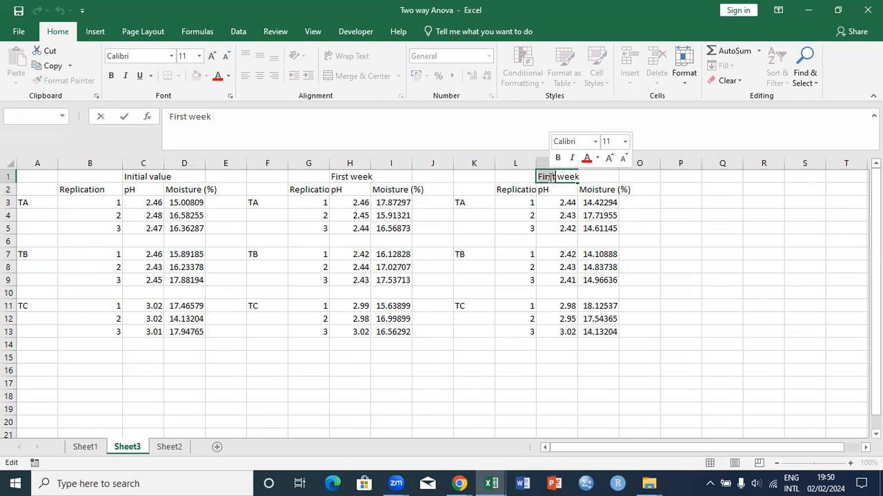
text(secon)
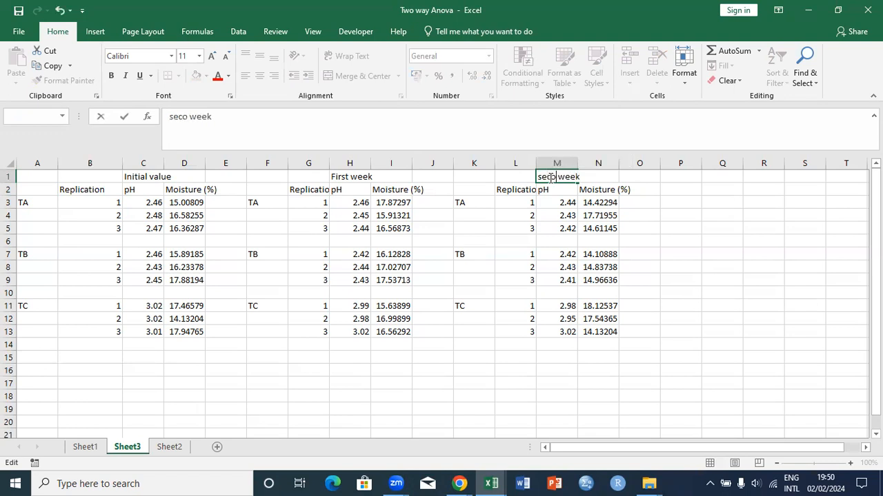
text(d)
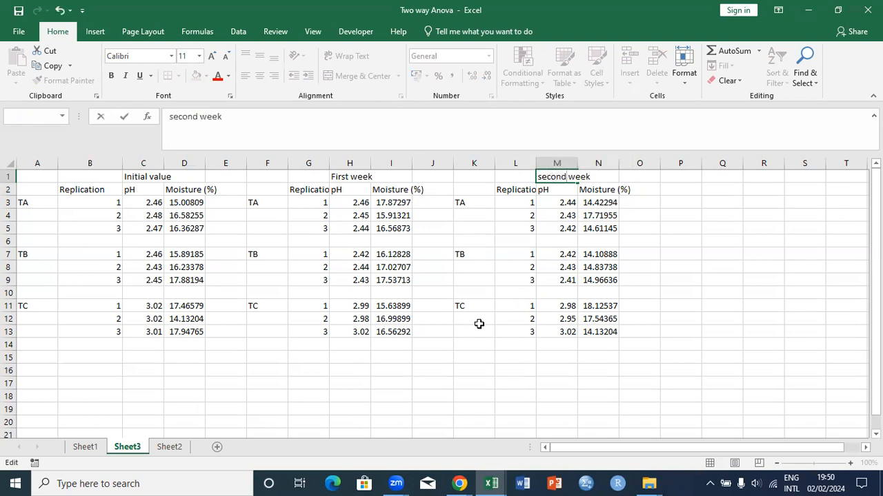
click(339, 370)
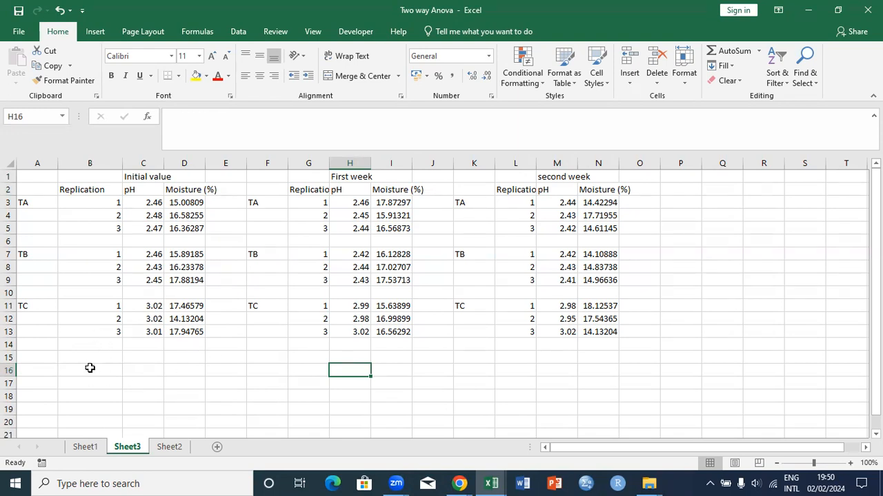
Enter the column headings "Treatment" in A16 and "Time (Week)" in B16 below the data blocks.
click(33, 370)
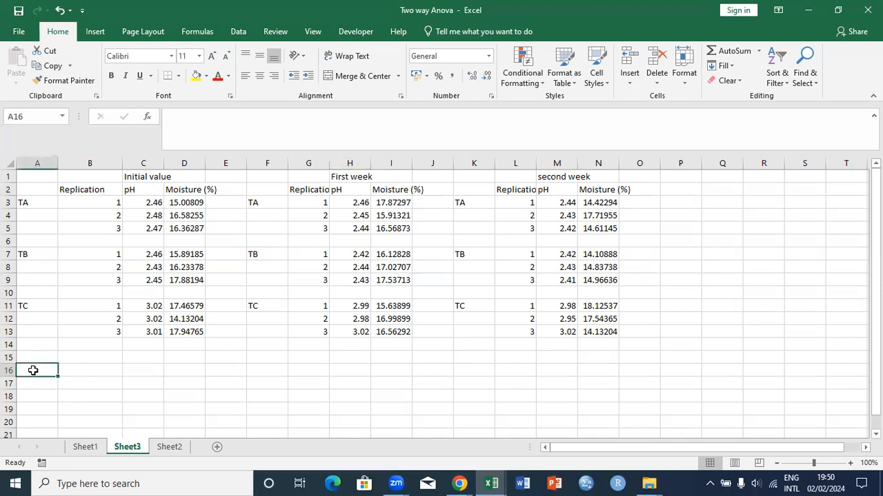
text(T)
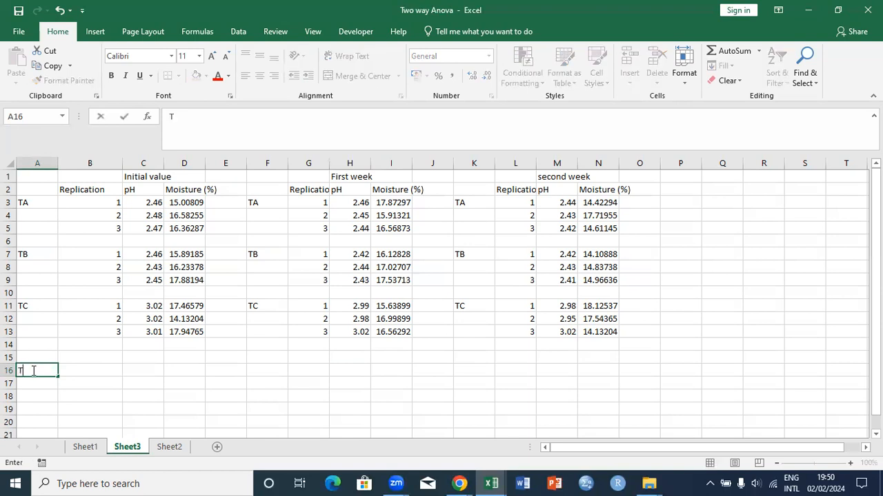
text(reatment)
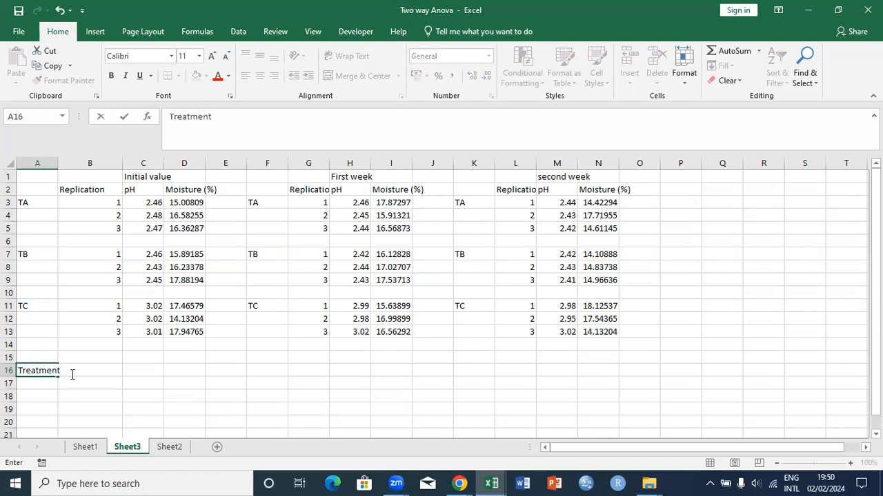
click(91, 385)
click(88, 371)
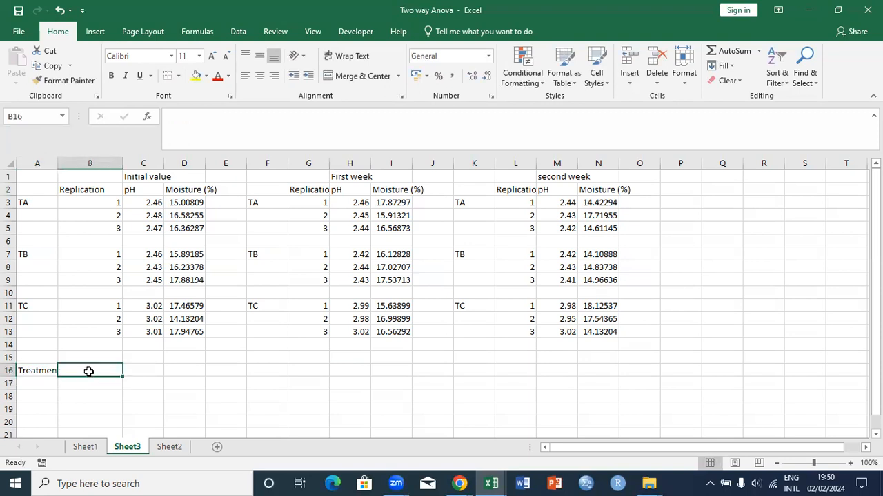
text(Ti)
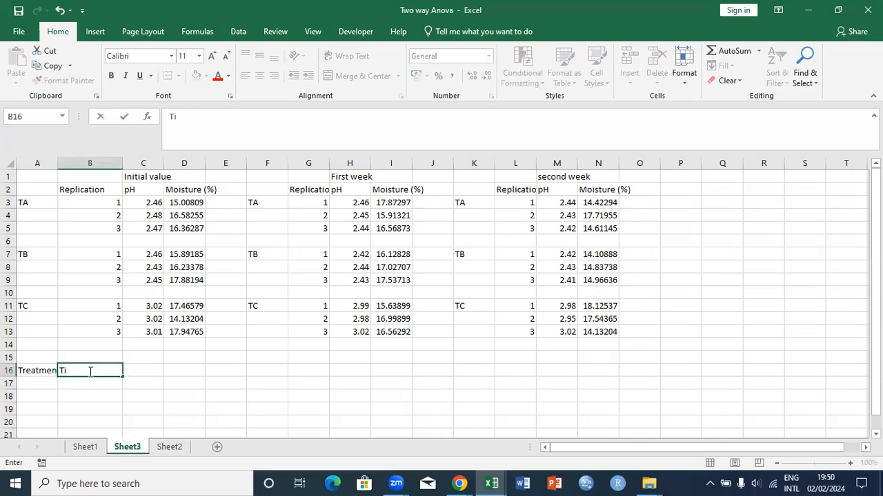
text(me (Week)
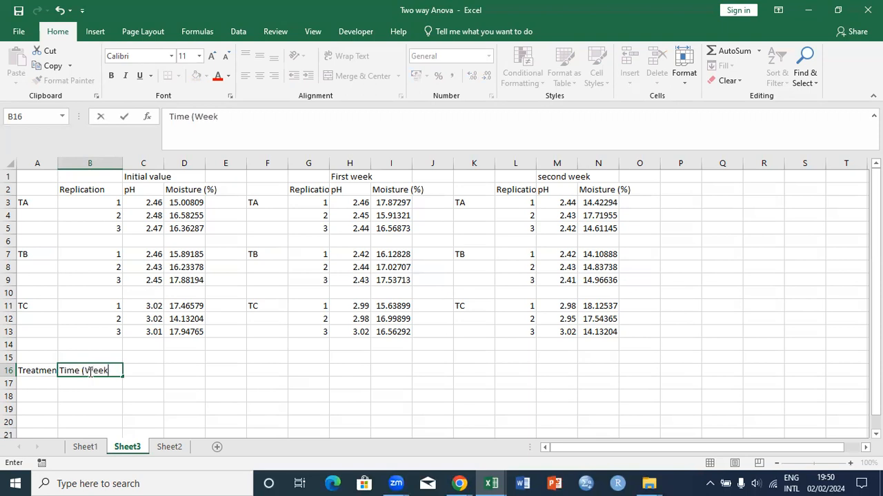
text())
click(47, 383)
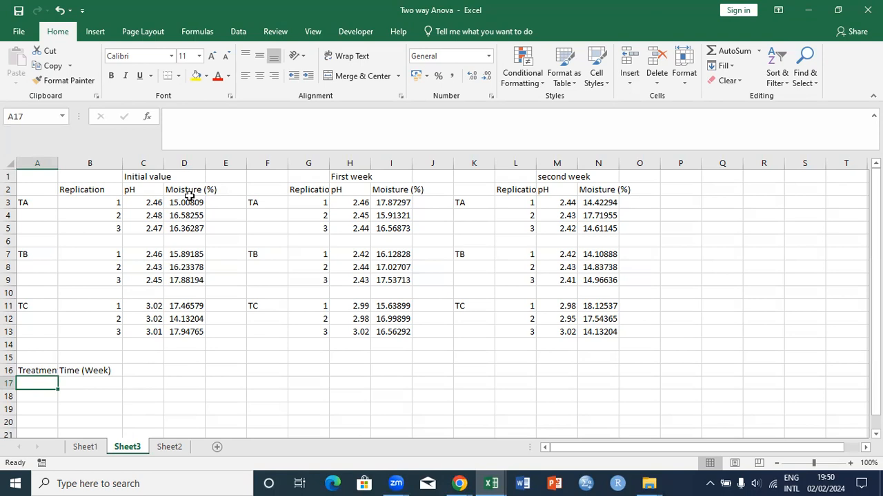
Copy the pH heading and the TA initial pH values from C2:C5 to D16:D19.
click(151, 191)
drag(152, 206, 153, 229)
key(ctrl+c)
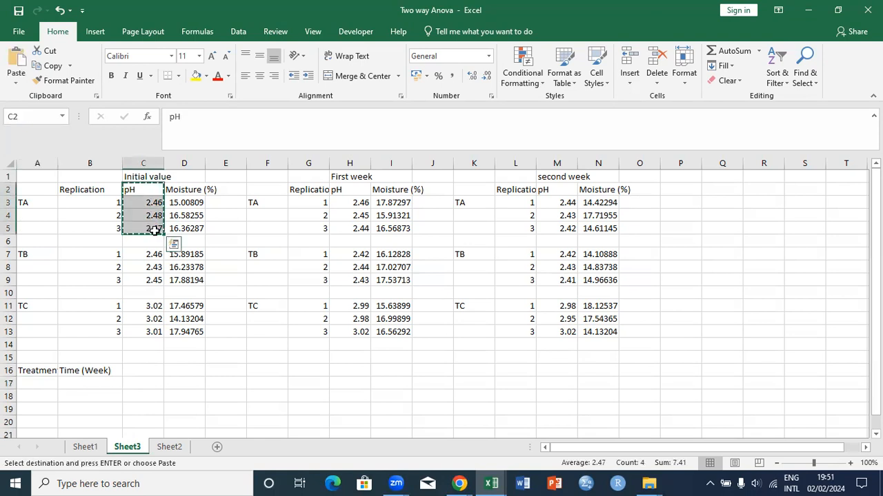
click(184, 367)
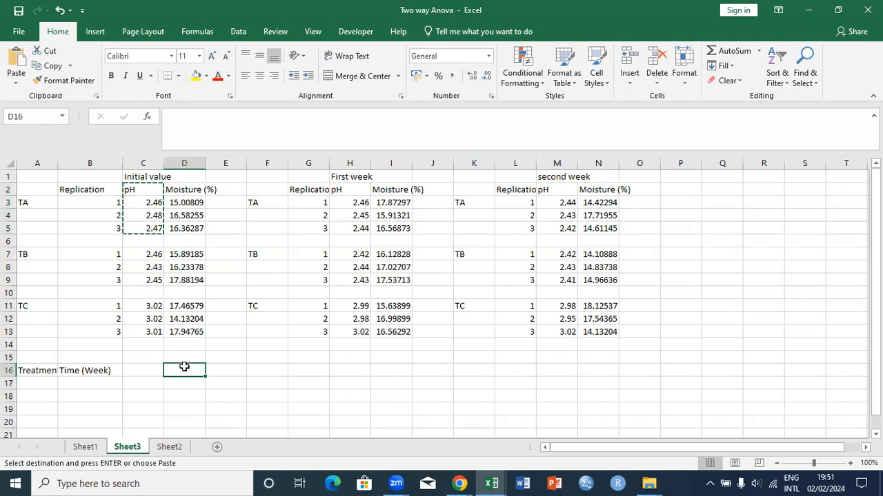
key(ctrl+v)
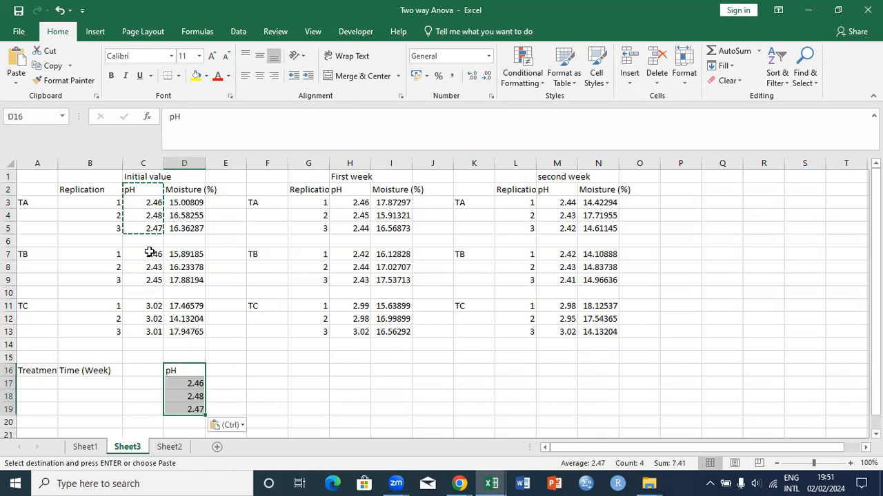
Copy the TB initial pH values from C7:C9 to D20:D22, directly under the TA values.
drag(149, 254, 152, 277)
key(ctrl+c)
click(180, 417)
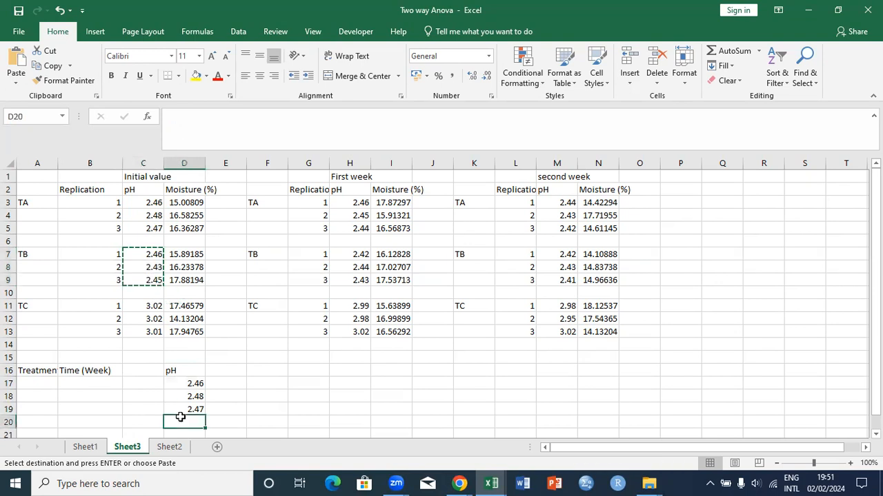
key(ctrl+v)
Copy the TC initial pH values from C11:C13 to D23:D25 at the end of the new pH column.
drag(148, 304, 151, 330)
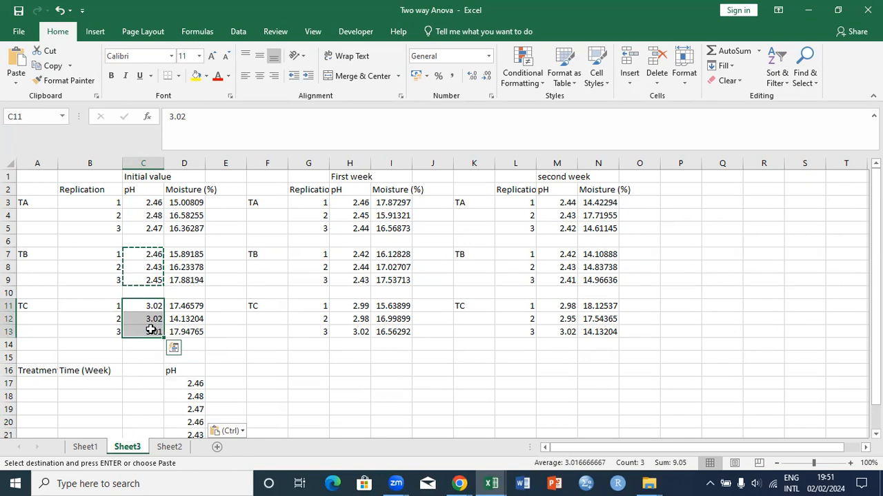
key(ctrl+c)
click(197, 410)
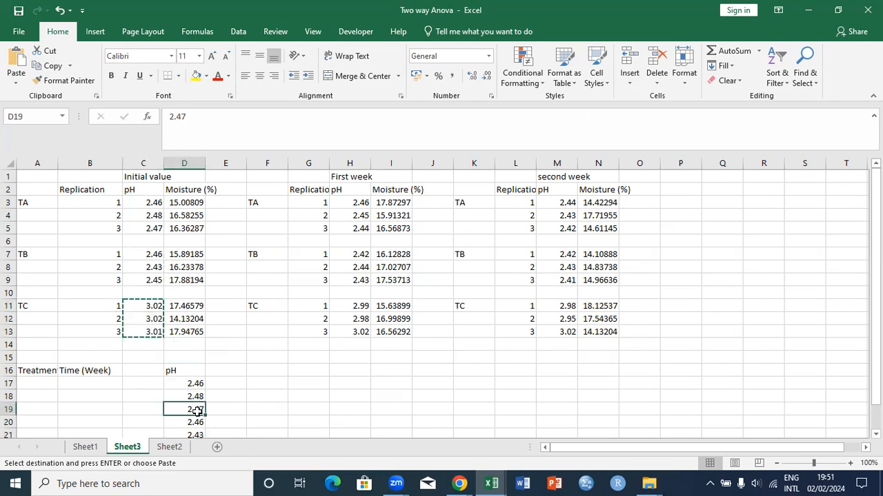
key(Down)
key(Down)
key(Down)
key(Down)
key(Down)
key(Up)
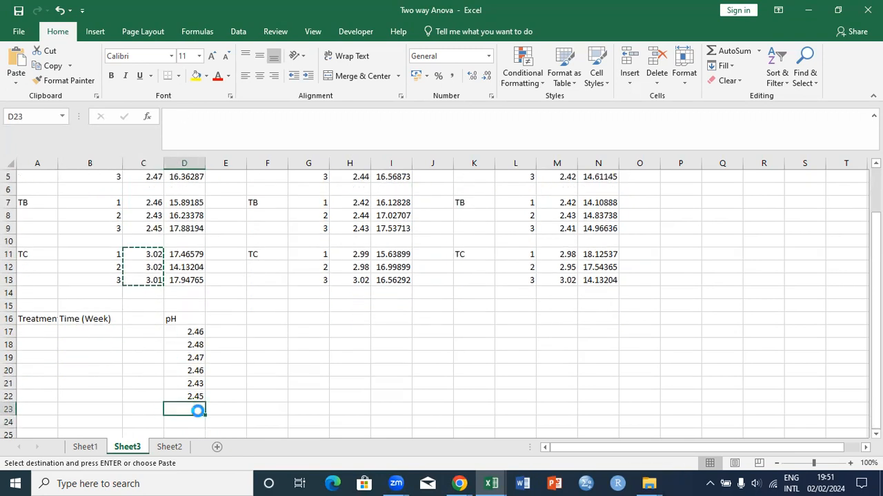
key(ctrl+v)
Fill the Treatment column with TA in A17:A19, TB in A20:A22 and TC in A23:A25.
click(41, 338)
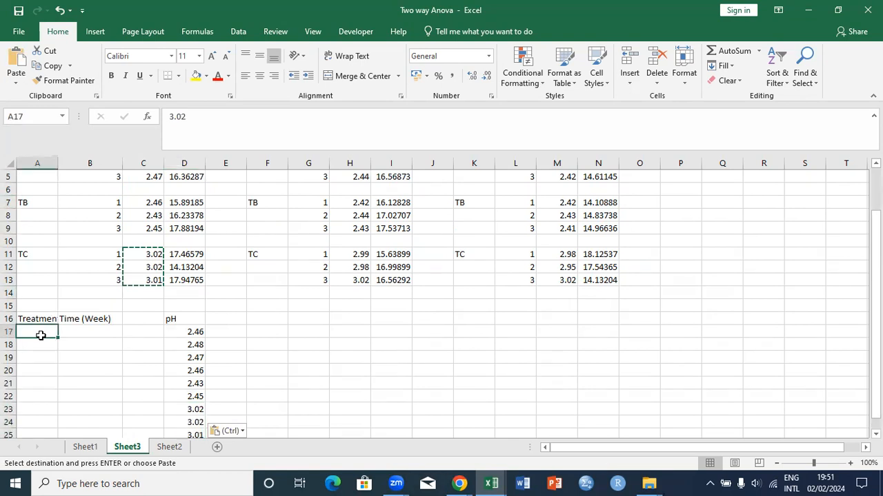
text(TA)
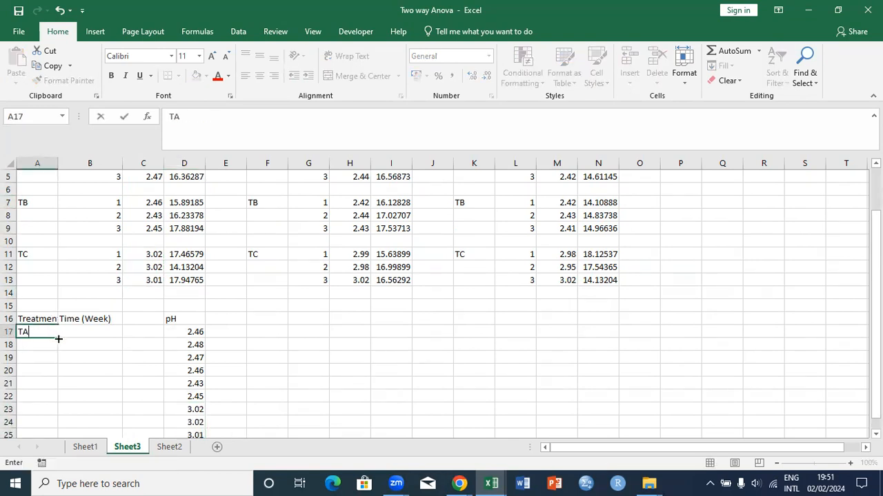
drag(58, 339, 48, 365)
click(38, 371)
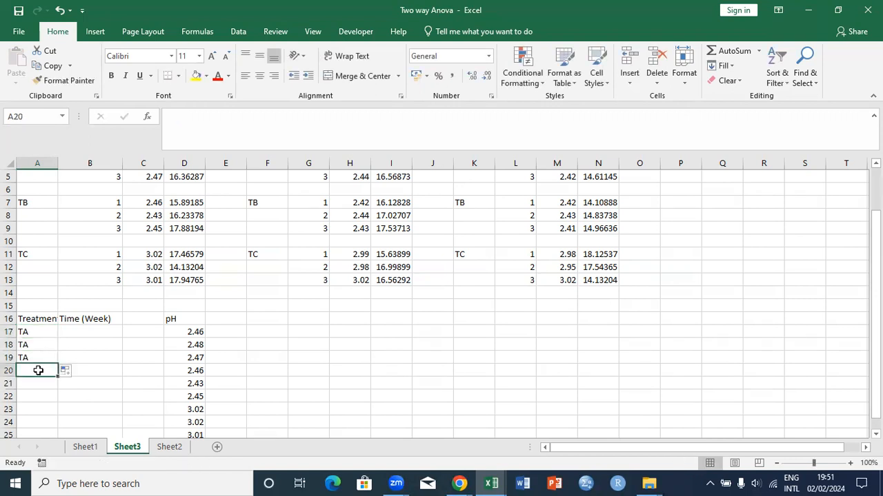
text(R)
key(BackSpace)
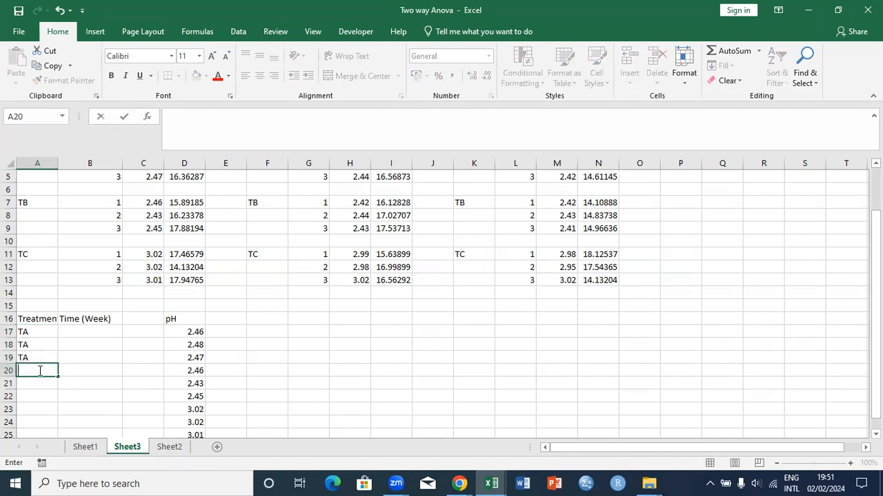
text(TB)
drag(59, 376, 58, 400)
click(47, 410)
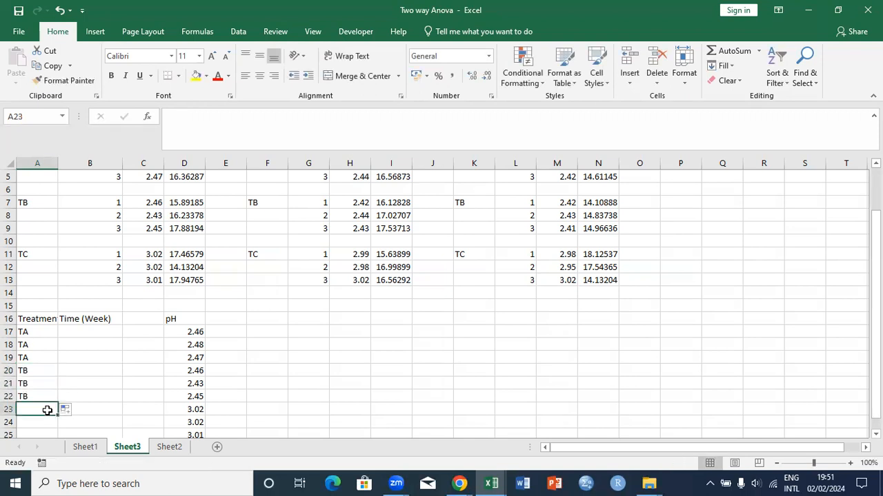
text(TC)
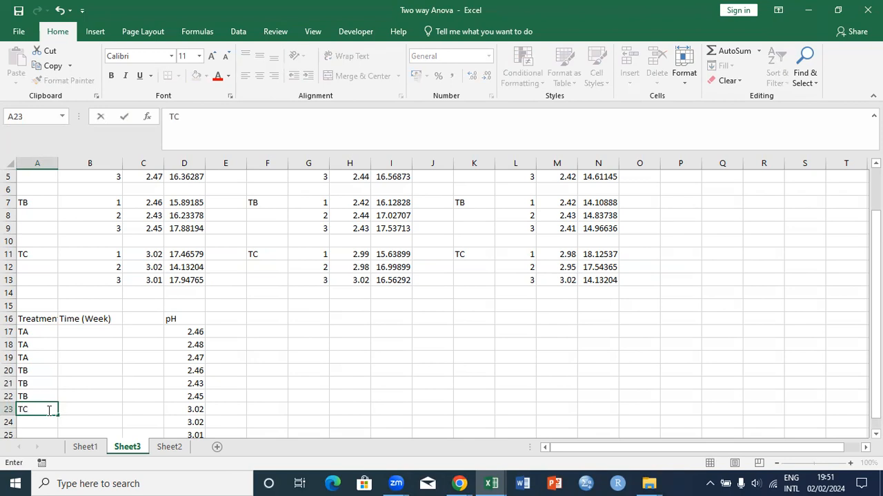
mouse_move(58, 415)
mouse_down()
mouse_move(58, 445)
mouse_move(56, 419)
mouse_up()
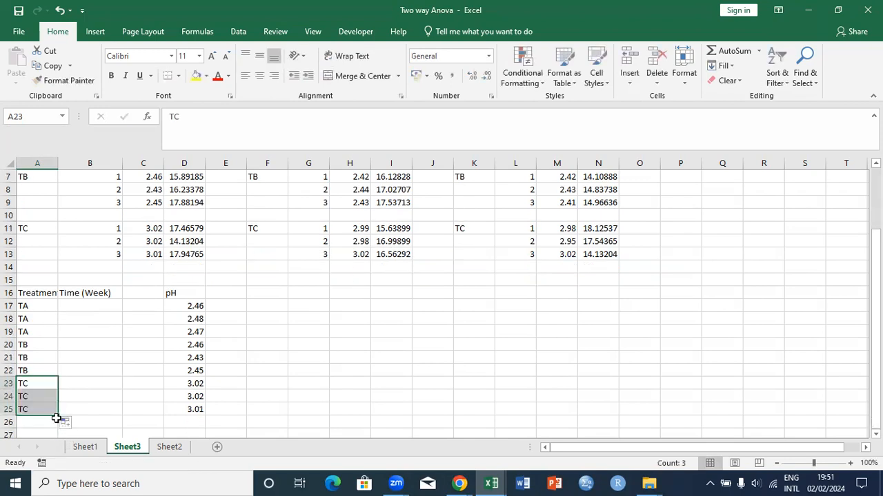
Fill B17:B25 of the Time (Week) column with "i" for the initial values.
click(92, 309)
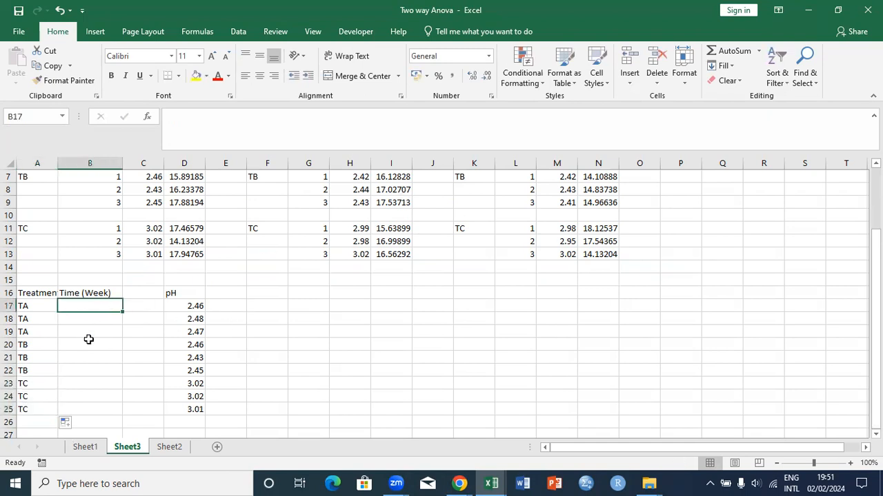
text(i)
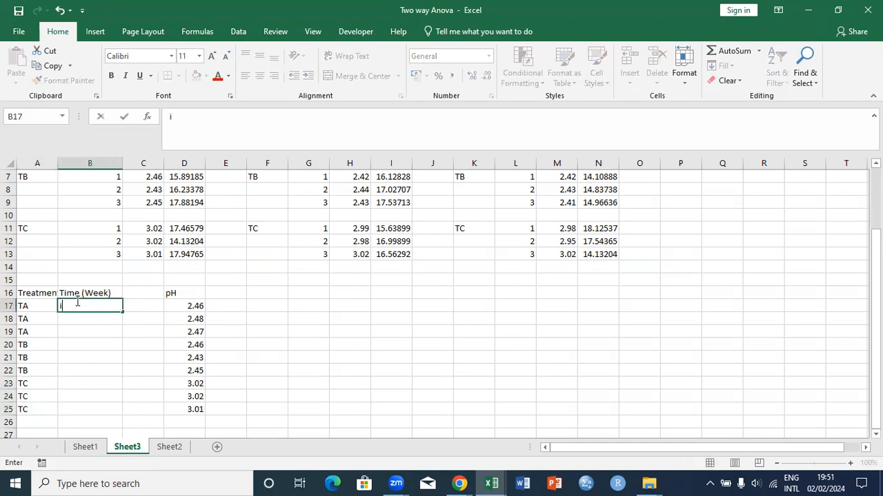
drag(124, 314, 118, 420)
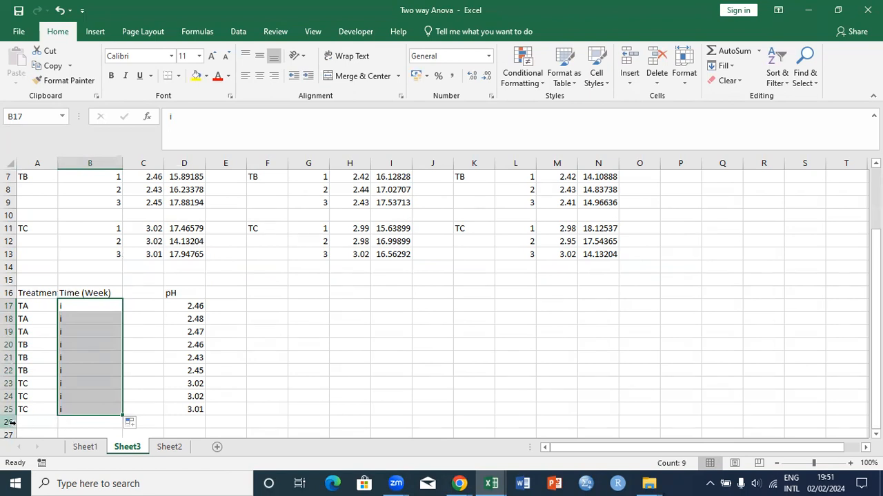
Copy the nine treatment labels from A17:A25 and paste them directly below, starting at A26.
click(38, 308)
drag(37, 318, 35, 414)
key(ctrl+c)
click(35, 420)
key(ctrl+v)
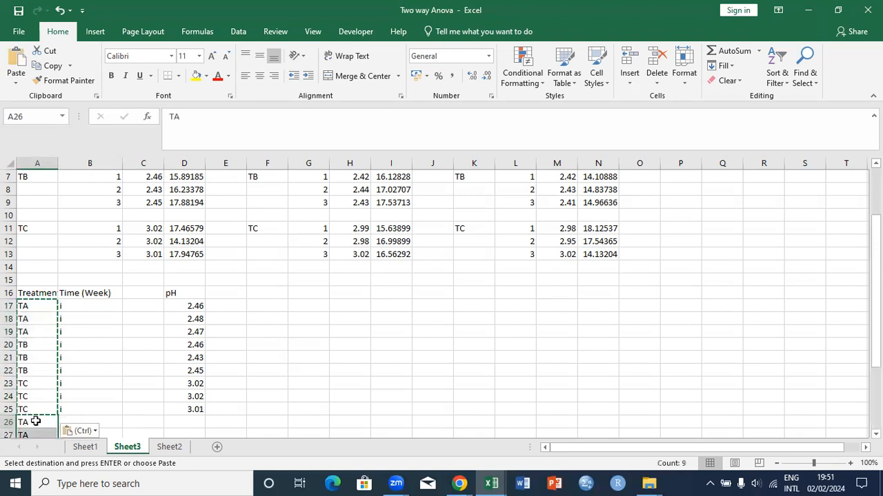
Enter "1 st week" in B26 as the time for the first row of the second treatment set.
click(81, 419)
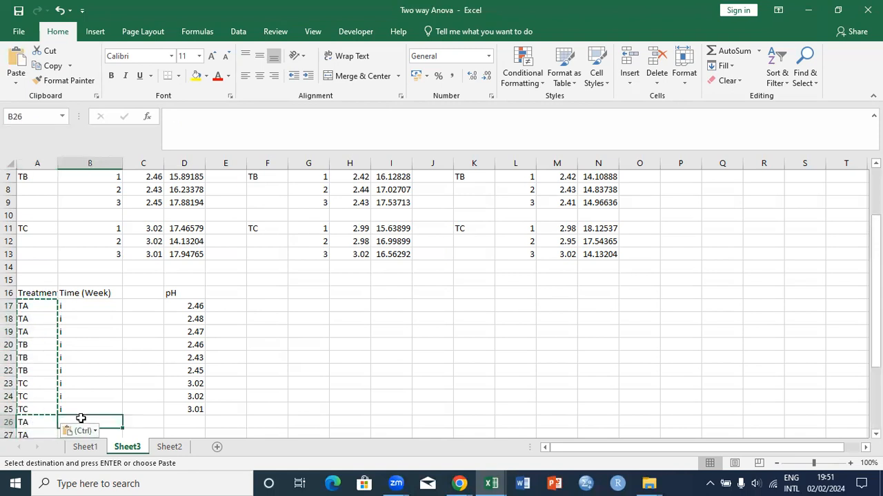
text(1)
key(Return)
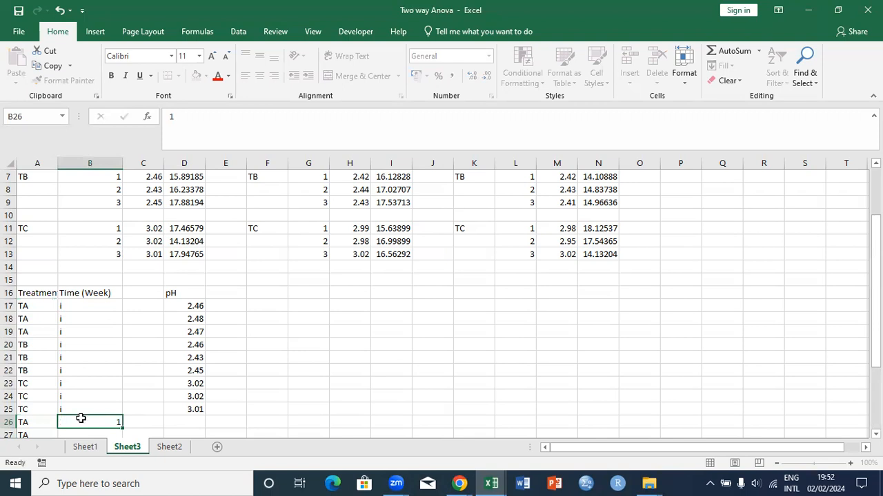
key(Up)
double_click(119, 397)
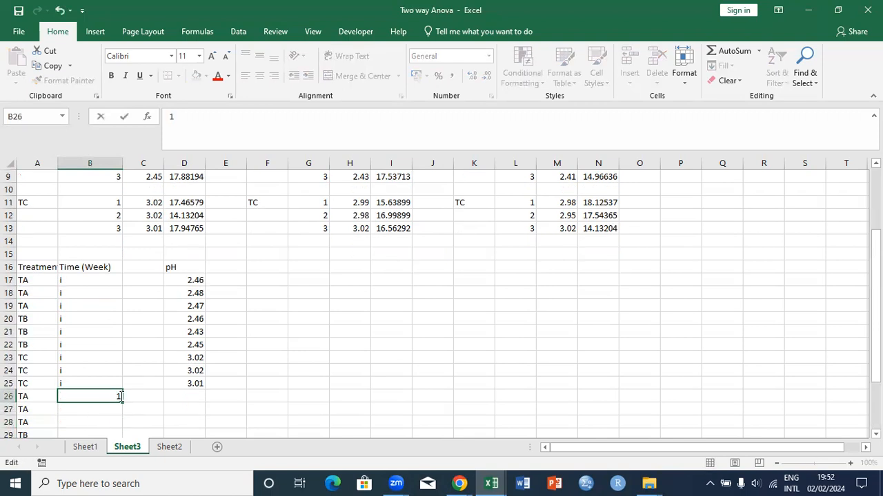
text(st week)
key(Return)
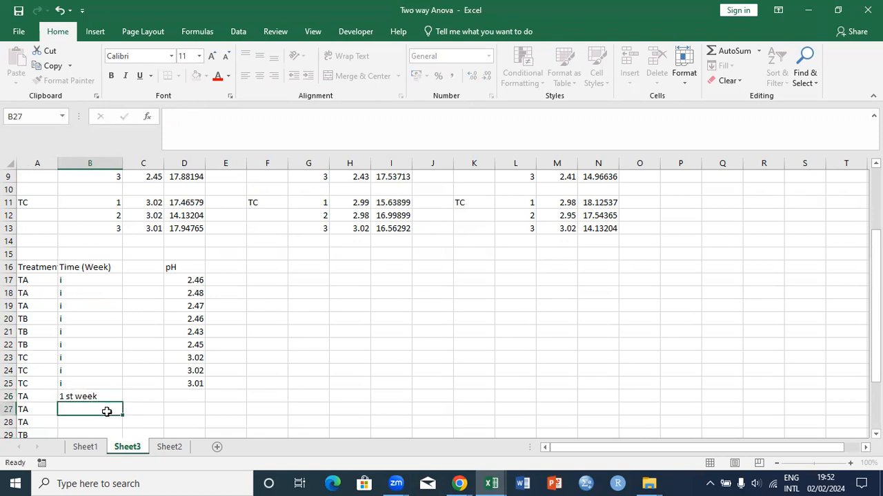
Copy "1 st week" from B26 into B27:B34 for the remaining rows of the second treatment set.
click(103, 395)
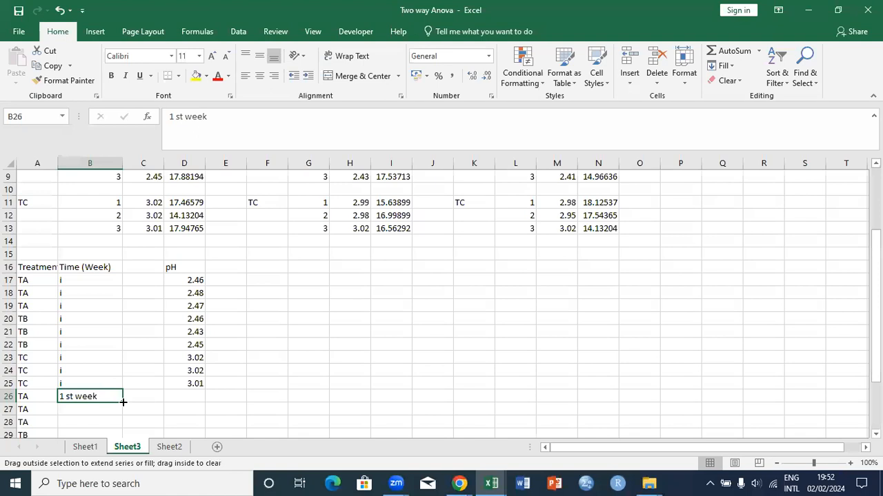
mouse_move(123, 402)
mouse_down()
mouse_move(126, 418)
mouse_move(122, 404)
mouse_up()
click(99, 408)
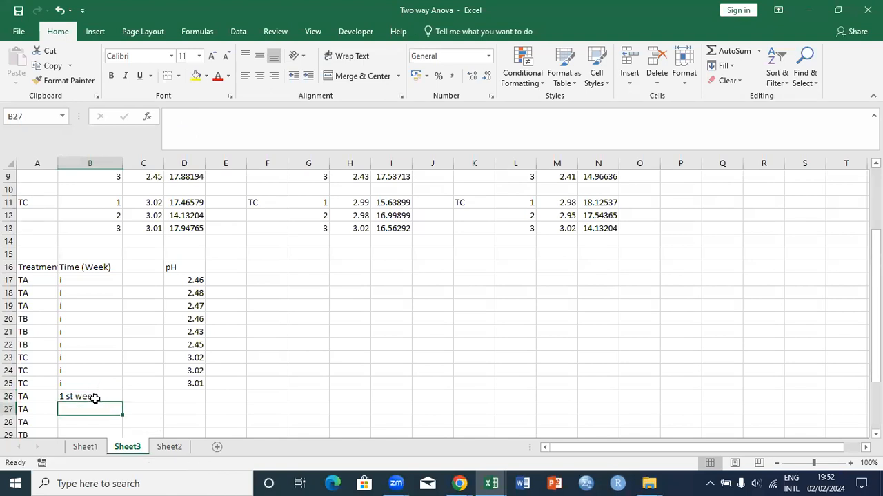
click(94, 399)
key(ctrl+c)
mouse_move(91, 408)
mouse_down()
mouse_move(79, 449)
mouse_move(92, 412)
mouse_move(95, 419)
mouse_up()
key(ctrl+v)
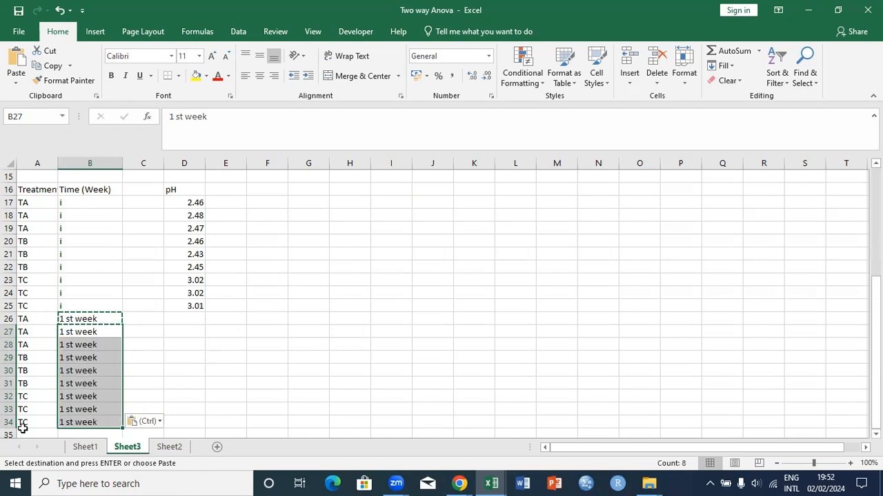
Copy the nine treatment labels from A26:A34 and paste them directly below, starting at A35.
drag(36, 318, 34, 420)
key(ctrl+c)
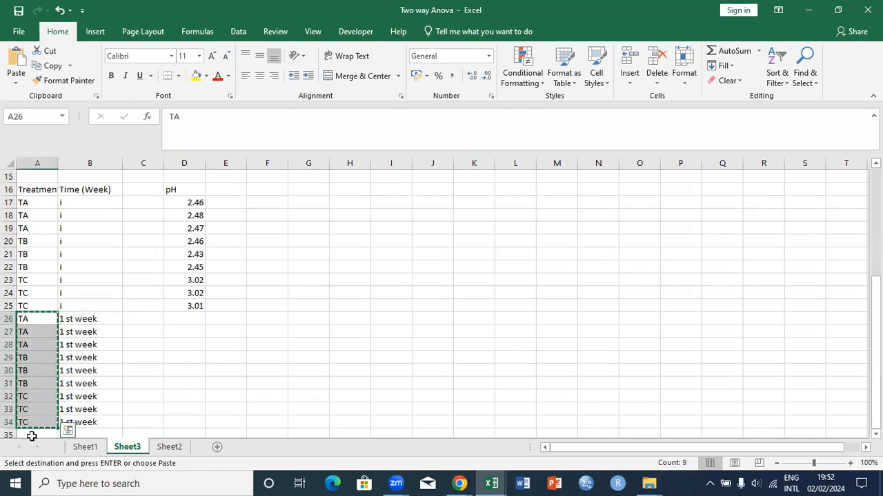
click(31, 433)
key(ctrl+v)
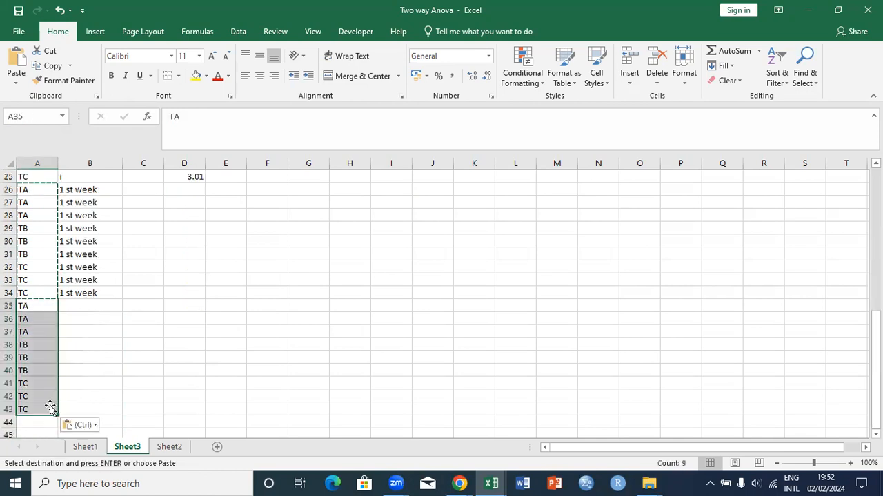
Enter "2nd week" in B35 and copy it into B36:B43 for the rest of the third treatment set.
click(91, 306)
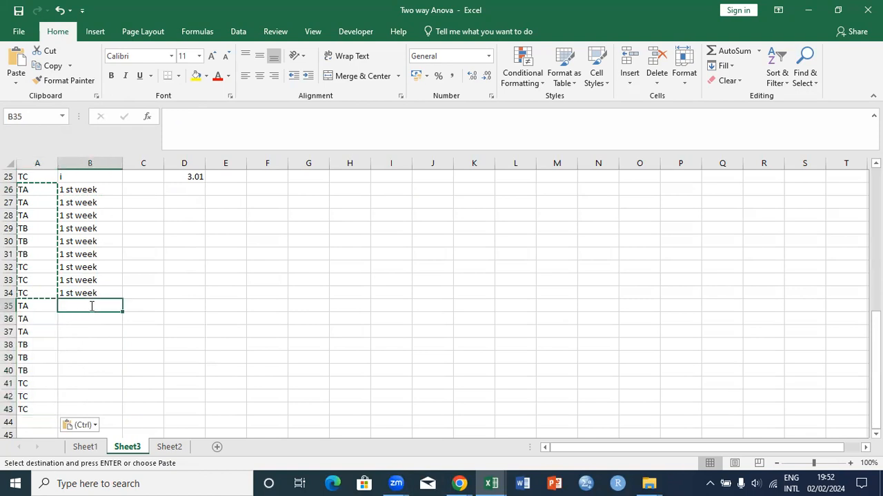
text(2n)
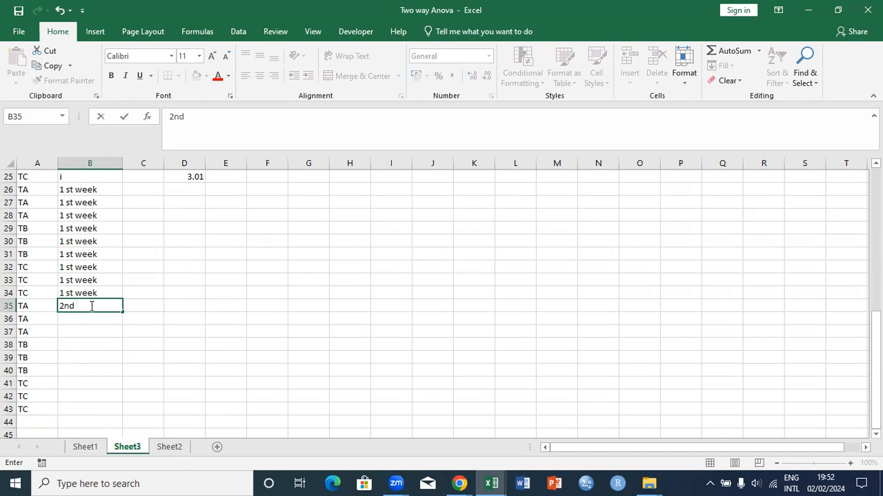
text(d week)
key(Return)
click(94, 305)
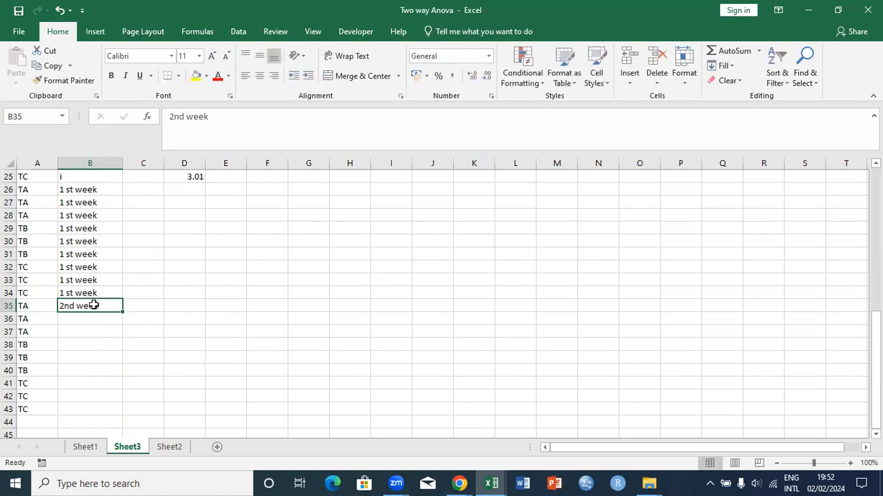
key(ctrl+c)
drag(92, 317, 94, 340)
key(ctrl+v)
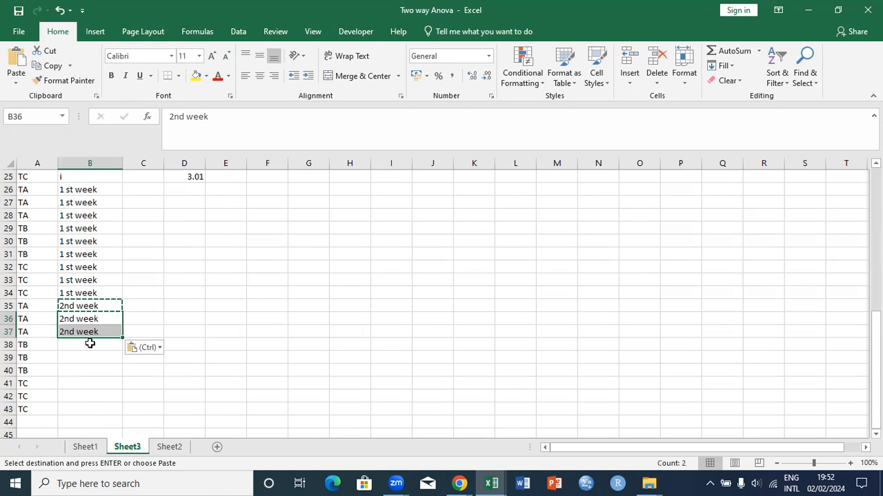
click(89, 345)
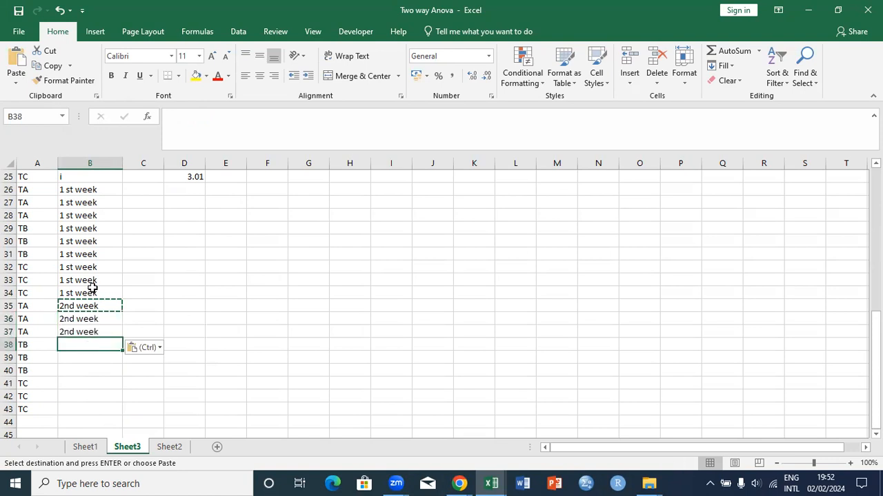
drag(91, 344, 94, 416)
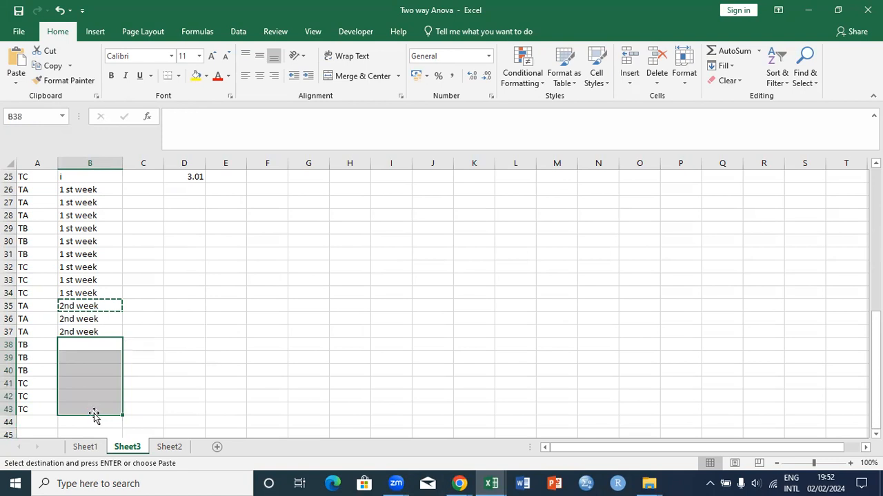
key(ctrl+v)
Copy the Moisture (%) heading with the initial TA values from D2:D5 and paste them at E16, beside the pH column.
click(137, 407)
key(Up)
key(Up)
key(Up)
key(Up)
key(Up)
key(Up)
key(Up)
key(Up)
key(Up)
key(Up)
key(Up)
key(Up)
key(Up)
key(Up)
key(Up)
key(Up)
key(Up)
key(Up)
key(Up)
key(Up)
key(Up)
key(Up)
key(Up)
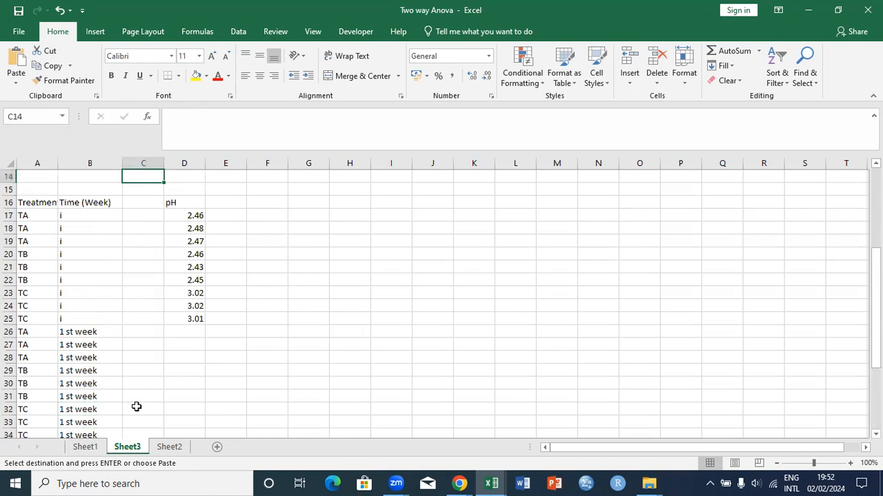
key(Up)
key(Up)
key(Up)
key(Up)
key(Up)
key(Up)
key(Up)
key(Up)
key(Up)
key(Up)
key(Up)
key(Up)
key(Up)
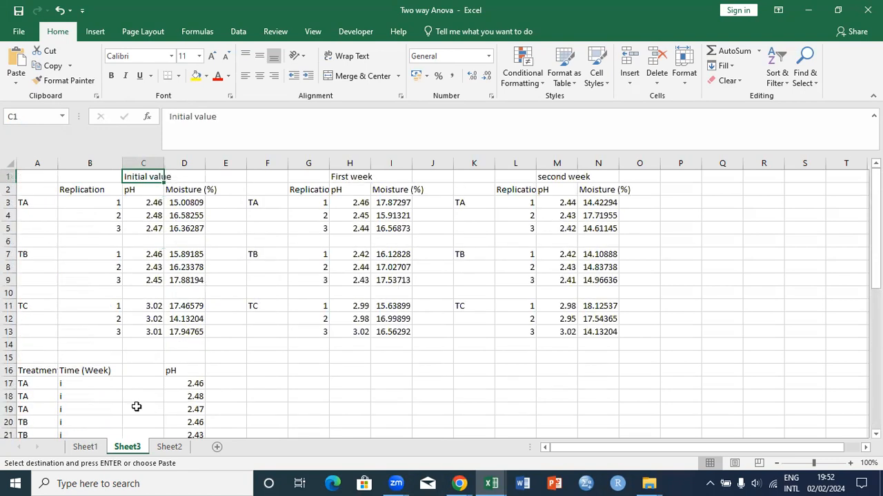
click(192, 188)
drag(192, 202, 193, 223)
key(ctrl+c)
key(ctrl+c)
click(226, 372)
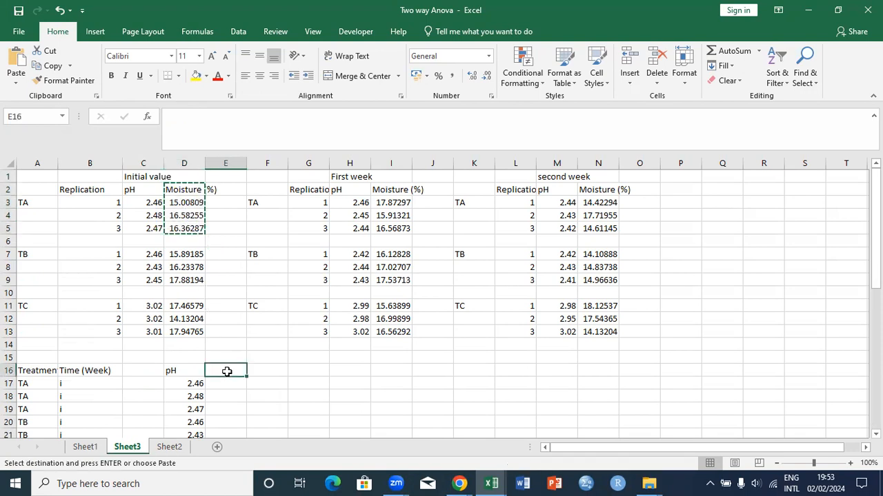
key(ctrl+v)
Copy the initial TB moisture values from D7:D9 and paste them into the long table at E20.
drag(184, 254, 185, 280)
key(ctrl+c)
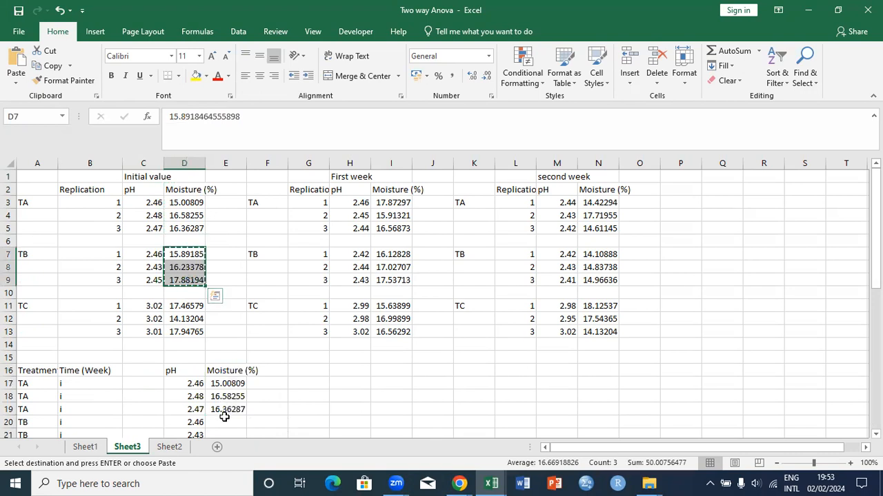
click(225, 418)
key(ctrl+v)
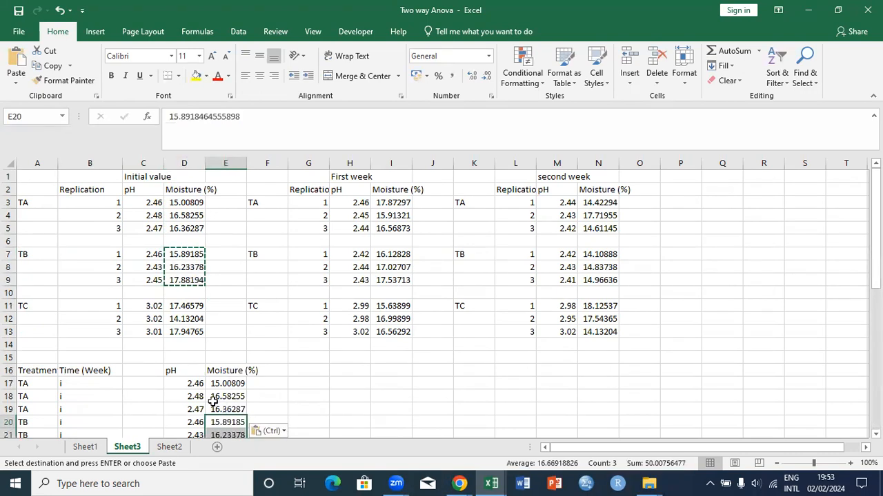
Copy the initial TC moisture values from D11:D13 and paste them into the long table at E23.
drag(184, 307, 186, 330)
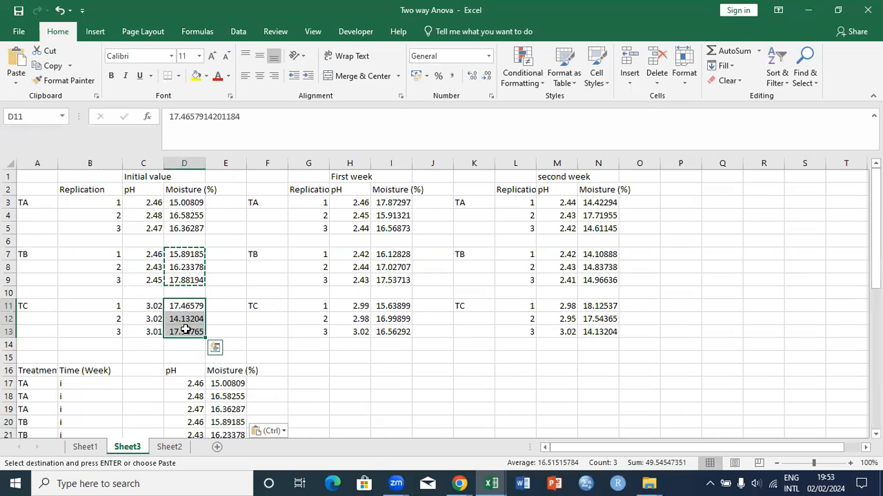
key(ctrl+c)
click(228, 419)
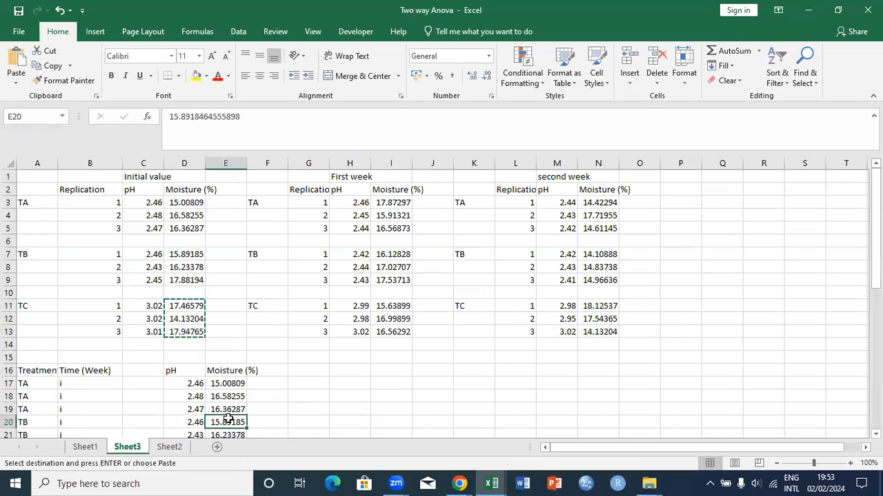
key(Down)
key(Down)
key(Down)
key(Down)
key(Down)
key(Down)
key(Down)
key(Down)
key(Down)
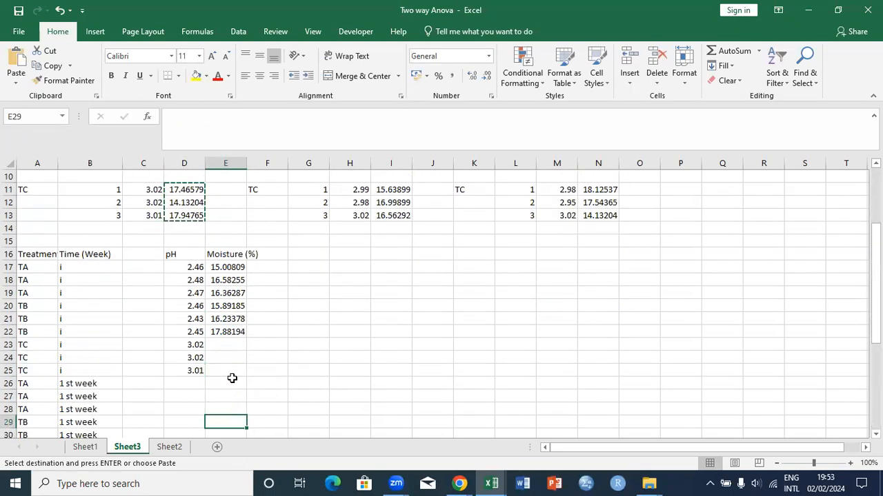
click(236, 345)
key(ctrl+v)
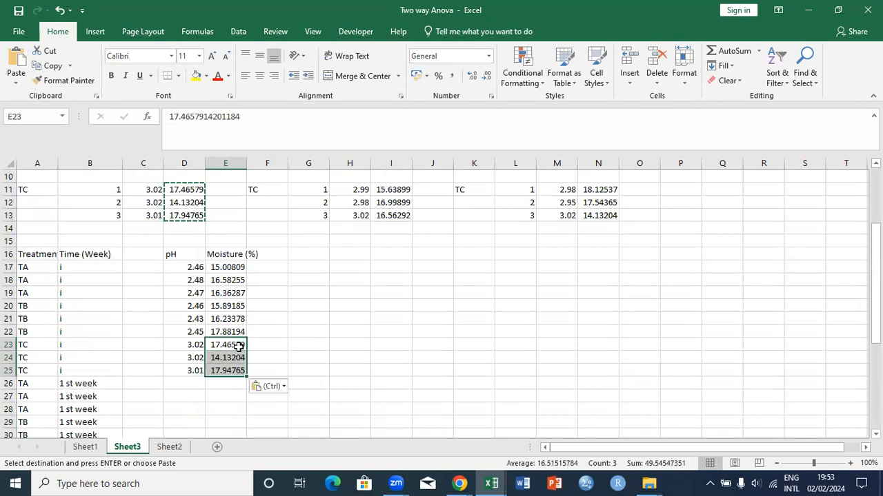
Copy the first-week TA pH and moisture values from H3:I5 and paste them into the long table at D26.
click(315, 221)
key(Up)
key(Up)
key(Up)
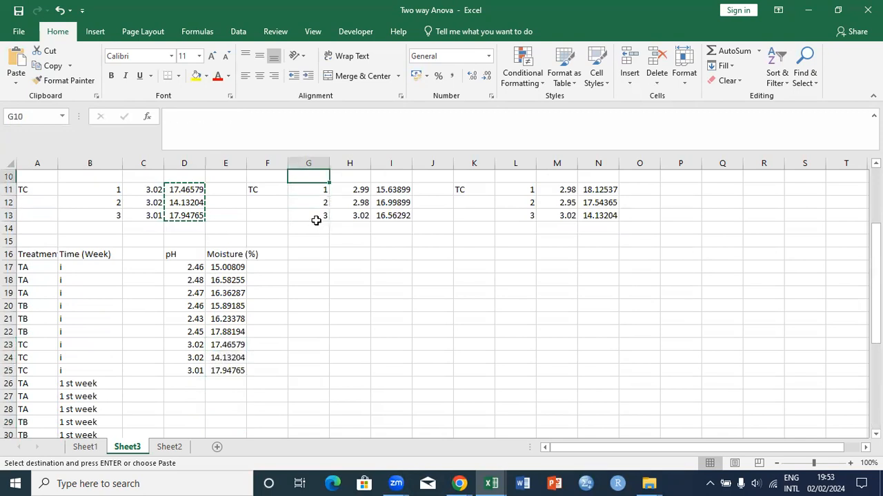
scroll(315, 221, up, 3)
drag(356, 202, 391, 228)
key(ctrl+c)
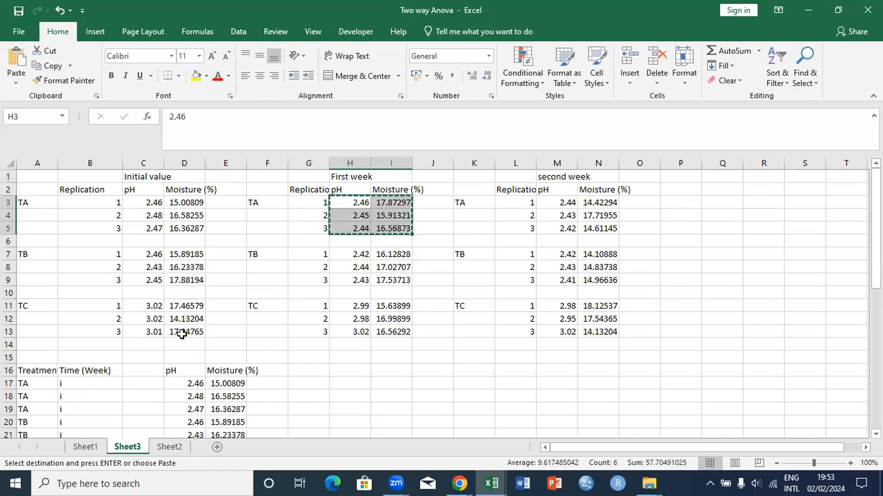
click(197, 359)
key(Down)
key(Down)
key(Down)
key(Down)
key(Down)
key(Down)
key(Down)
key(Down)
key(Down)
key(Down)
key(Down)
key(Down)
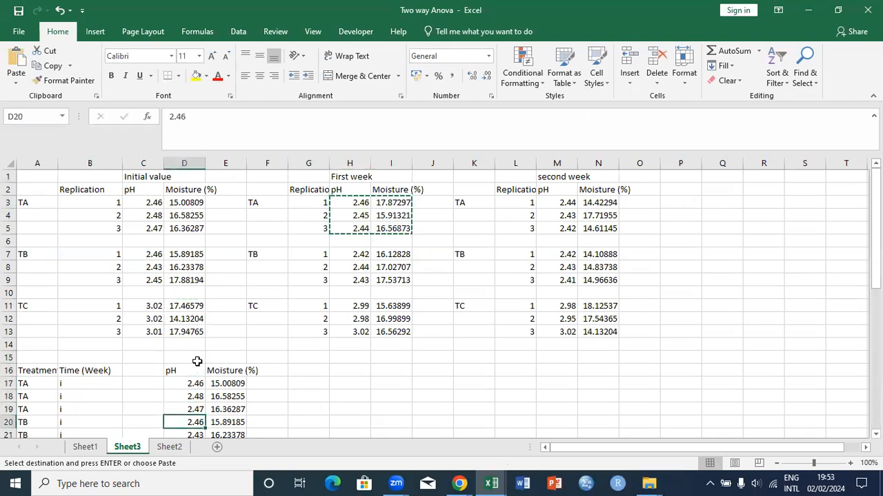
key(Down)
key(Down)
key(Up)
key(Up)
key(Up)
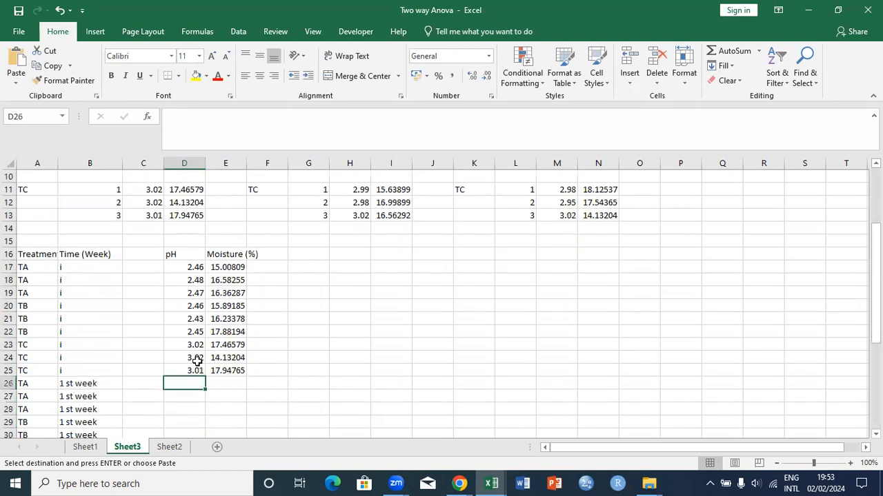
key(ctrl+v)
Copy the first-week TB pH and moisture values from H7:I9 and paste them into the long table at D29.
click(418, 251)
key(Up)
key(Up)
key(Up)
key(Up)
key(ctrl+Up)
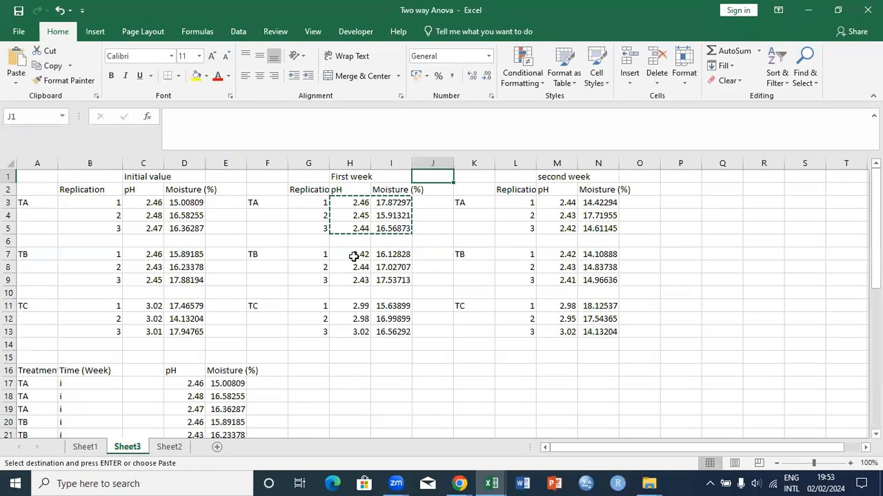
drag(351, 255, 394, 288)
key(ctrl+c)
key(Down)
key(Down)
key(Down)
key(Down)
key(Down)
key(Down)
key(Down)
key(Down)
key(Down)
key(Down)
key(Down)
key(Down)
key(Down)
key(Down)
key(Down)
key(Down)
key(Down)
key(Down)
key(Down)
key(Down)
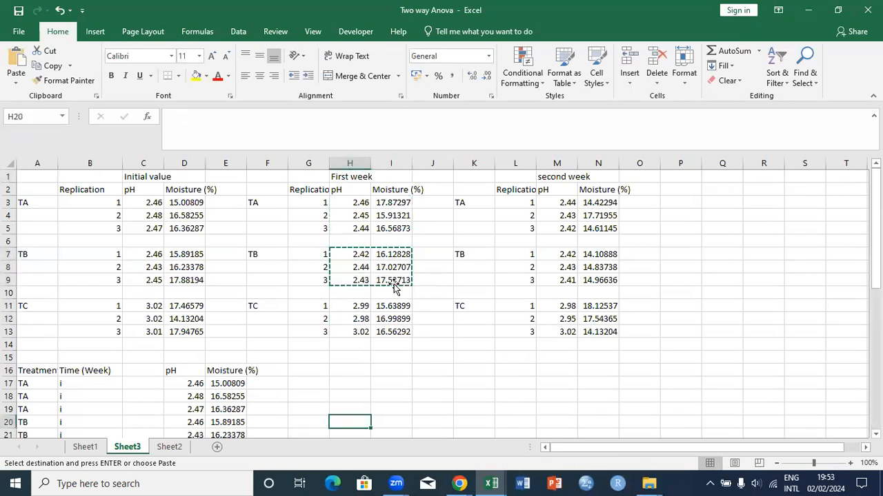
key(Down)
key(Down)
key(Down)
key(Down)
key(Down)
key(Down)
key(Down)
key(Down)
key(Down)
key(Down)
key(Down)
key(Down)
key(Down)
key(Down)
key(Down)
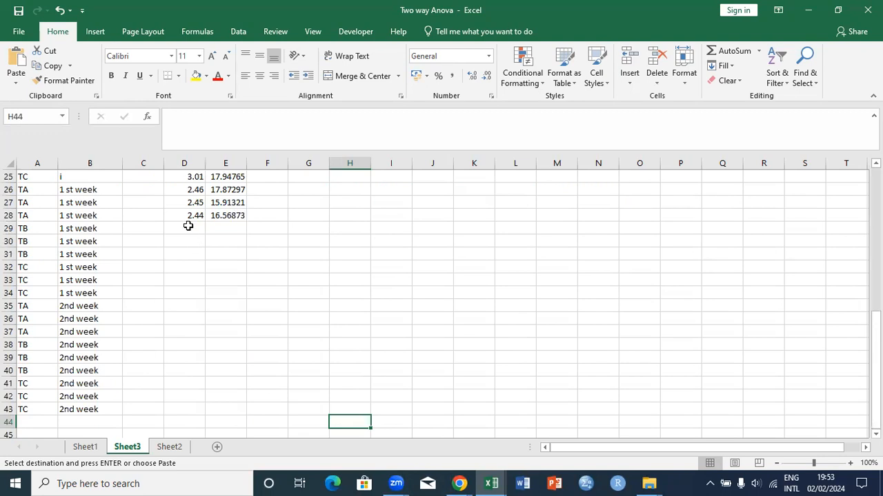
click(187, 226)
key(ctrl+v)
Copy the first-week TC pH and moisture values from H11:I13 and paste them into the long table at D32.
key(Up)
key(Up)
key(Up)
key(Up)
key(Up)
key(Up)
key(Up)
key(Up)
key(Up)
key(Up)
key(Up)
key(Up)
key(Up)
key(Up)
key(Up)
key(Up)
key(Up)
key(Up)
key(Up)
key(Up)
key(Up)
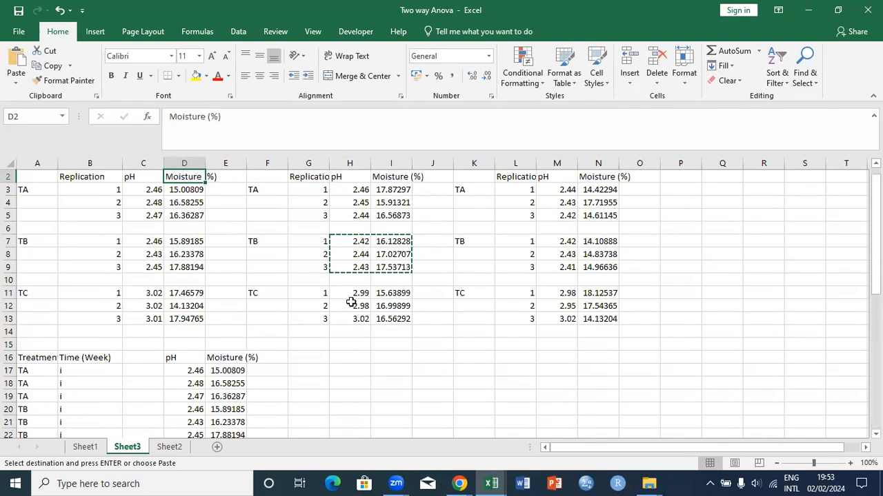
drag(352, 294, 393, 319)
key(ctrl+c)
key(Down)
key(Down)
key(Down)
key(Down)
key(Down)
key(Down)
key(Down)
key(Down)
key(Down)
key(Down)
key(Down)
key(Down)
key(Down)
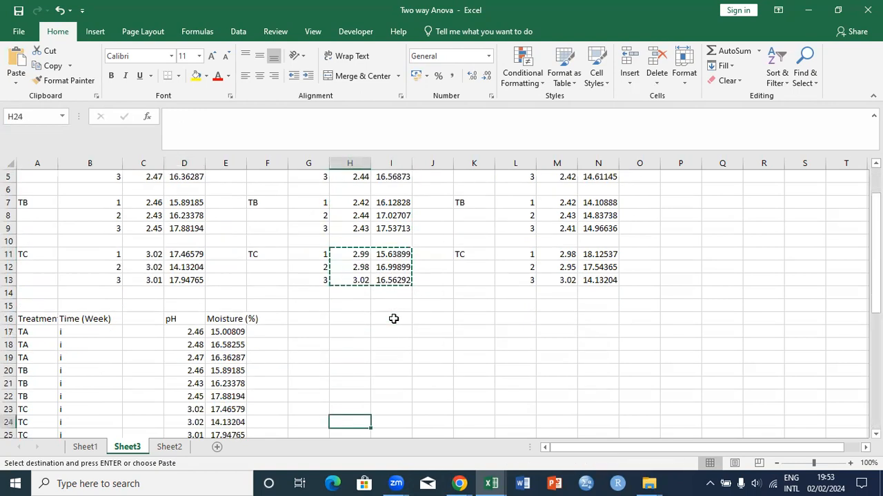
scroll(393, 318, down, 8)
click(191, 228)
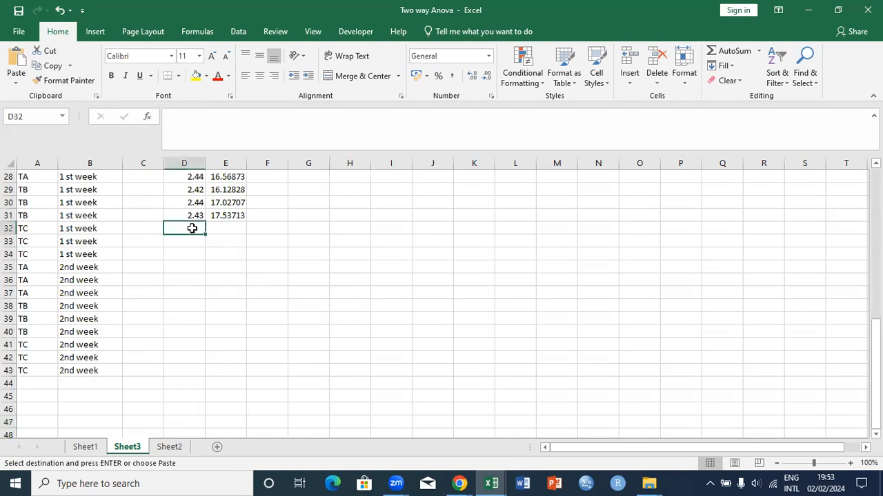
key(ctrl+v)
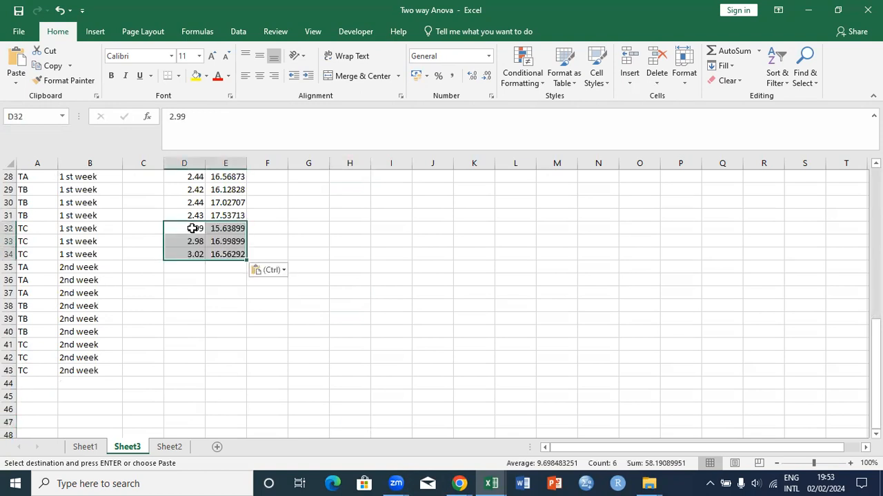
Copy the second-week TA pH and moisture values from M3:N5 and paste them into the long table at D35.
click(523, 251)
key(Up)
key(Up)
key(Up)
key(Up)
key(Up)
key(Up)
key(Up)
key(Up)
key(Up)
key(Up)
key(Up)
key(Up)
key(Up)
key(Up)
key(Up)
key(Up)
key(Up)
key(Up)
key(Up)
key(Up)
key(Up)
key(Up)
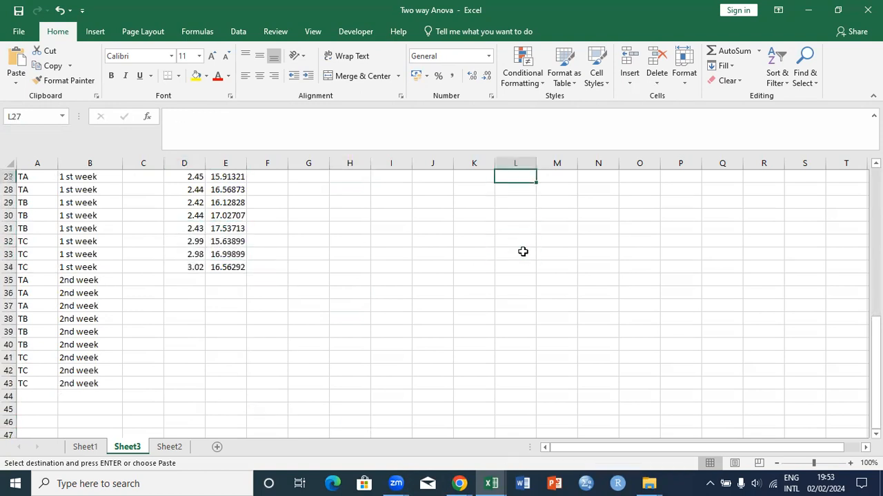
drag(563, 203, 602, 226)
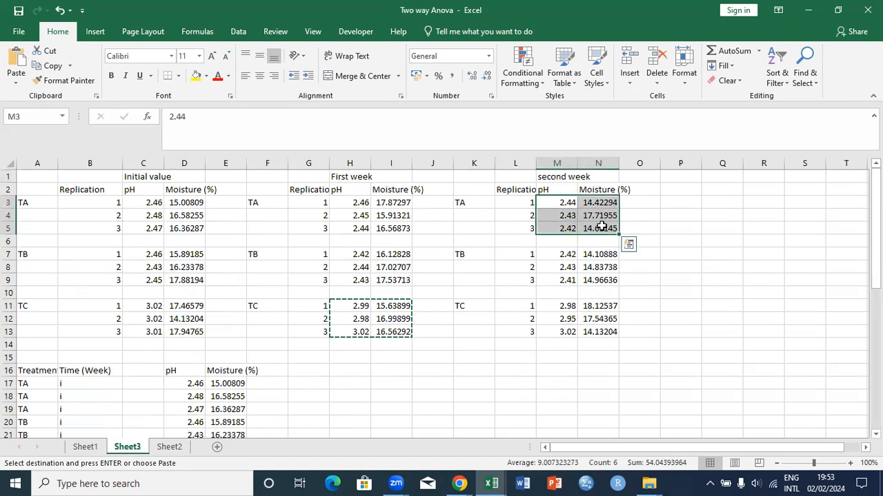
key(ctrl+c)
key(Down)
key(Down)
key(Down)
key(Down)
key(Down)
key(Down)
key(Down)
key(Down)
key(Down)
key(Down)
key(Down)
key(Down)
key(Down)
key(Down)
key(Down)
key(Down)
key(Down)
key(Down)
key(Down)
key(Down)
key(Down)
key(Down)
key(Down)
key(Down)
key(Down)
key(Down)
key(Down)
key(Down)
key(Down)
key(Down)
key(Down)
key(Down)
key(Down)
key(Down)
key(Down)
key(Down)
key(Down)
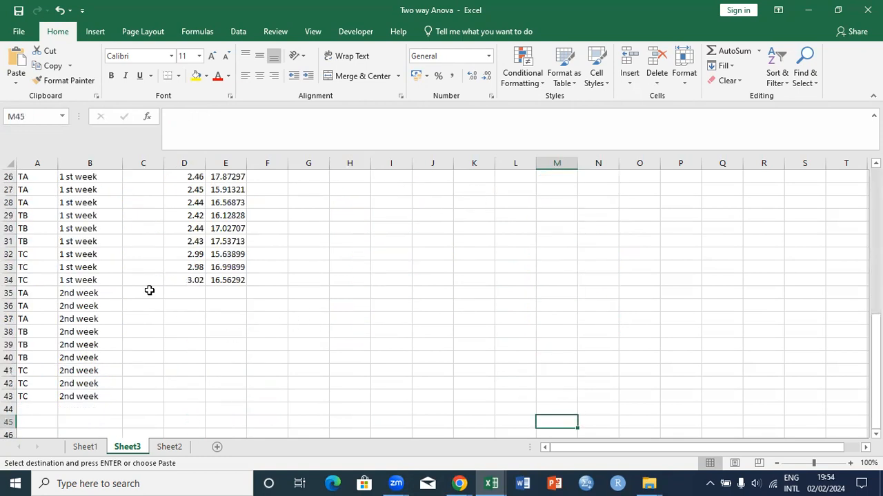
click(181, 292)
key(ctrl+v)
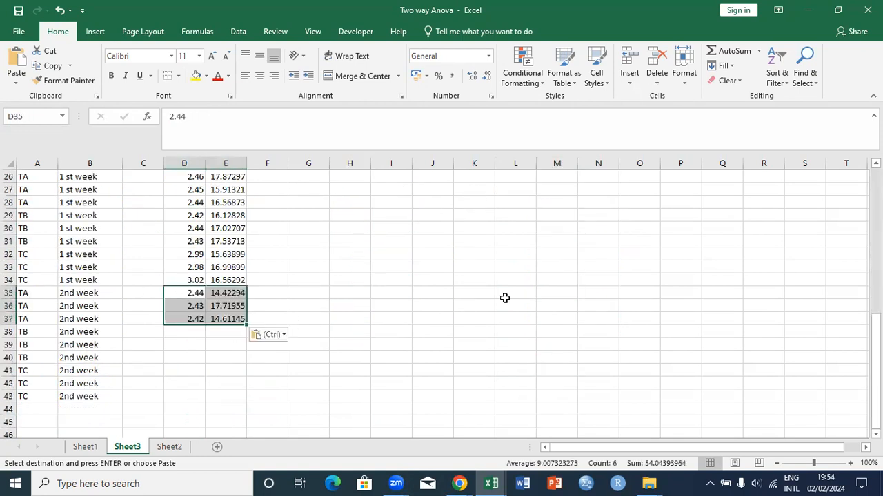
Copy the second-week TB pH and moisture values from M7:N9 and paste them into the long table at D38.
click(543, 299)
key(Up)
key(Up)
key(Up)
key(Up)
key(Up)
key(Up)
key(Up)
key(Up)
key(Up)
key(Up)
key(Up)
key(Up)
key(Up)
key(Up)
key(Up)
key(Up)
key(Up)
key(Up)
key(Up)
key(Up)
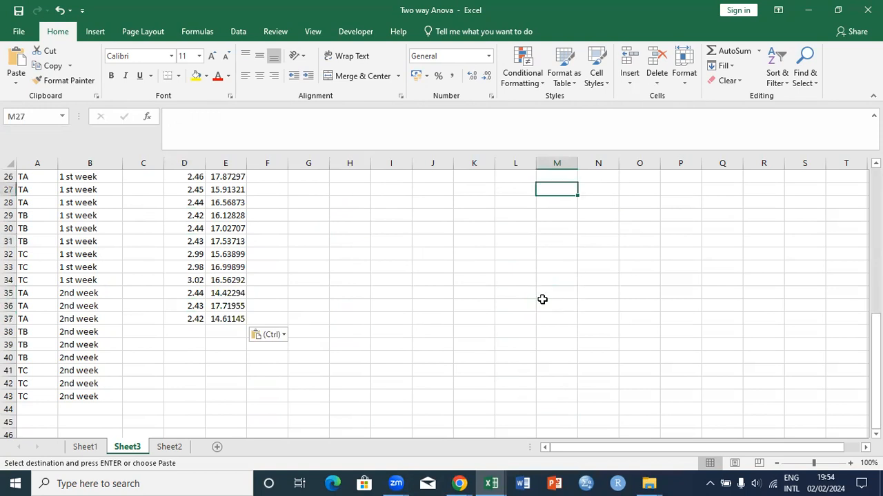
drag(567, 258, 605, 279)
key(ctrl+c)
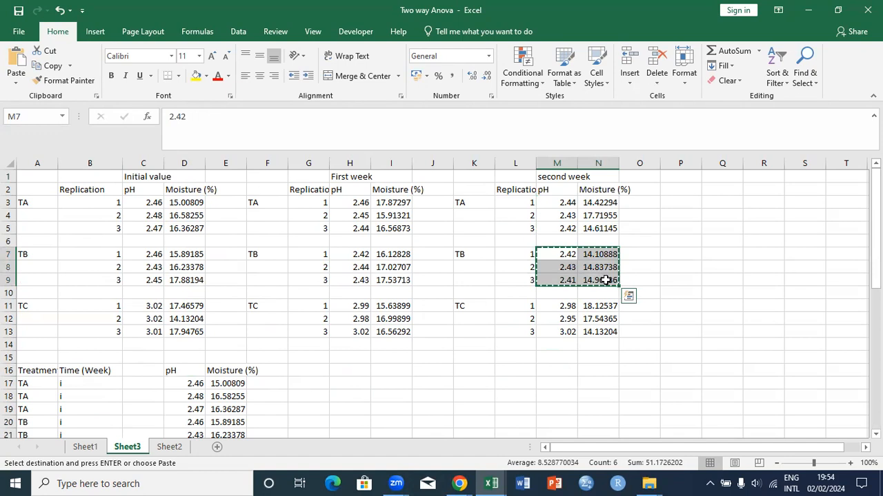
click(315, 406)
key(Down)
key(Down)
key(Down)
key(Down)
key(Down)
key(Down)
key(Down)
key(Down)
key(Down)
key(Down)
key(Down)
key(Down)
key(Down)
key(Down)
key(Down)
key(Down)
key(Down)
key(Down)
key(Down)
key(Down)
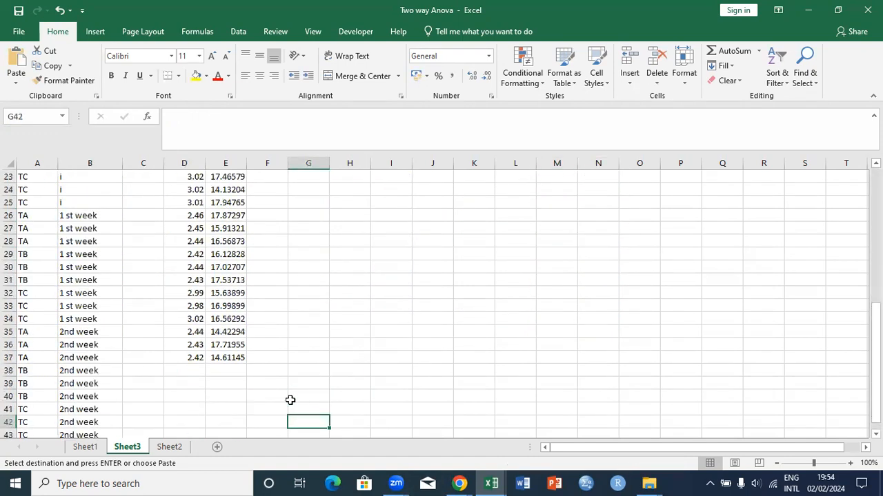
click(196, 369)
key(ctrl+v)
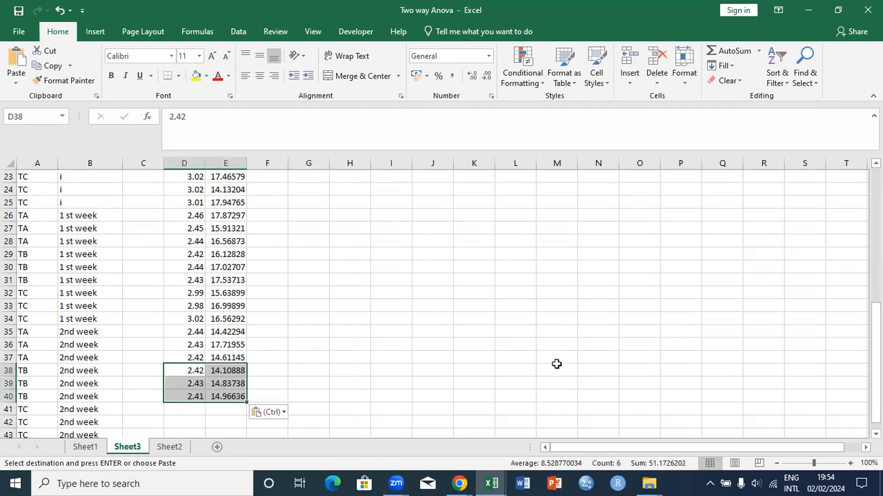
Copy the second-week TC pH and moisture values from M11:N13 and paste them into the long table at D41.
click(557, 362)
key(Up)
key(Up)
key(Up)
key(Up)
key(Up)
key(Up)
key(Up)
key(Up)
key(Up)
key(Up)
key(Up)
key(Up)
key(Up)
key(Up)
key(Up)
key(Up)
key(Up)
key(Up)
key(Up)
key(Up)
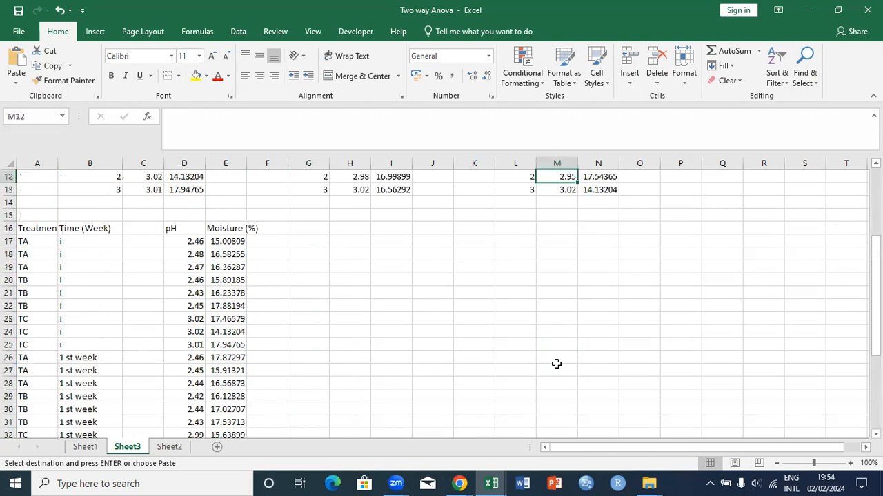
drag(564, 305, 597, 329)
key(ctrl+c)
key(Down)
key(Down)
key(Down)
key(Down)
key(Down)
key(Down)
key(Down)
key(Down)
key(Down)
key(Down)
key(Down)
key(Down)
key(Down)
key(Down)
key(Down)
key(Down)
key(Down)
key(Down)
key(Down)
key(Down)
key(Down)
key(Down)
key(Down)
key(Down)
key(Down)
key(Down)
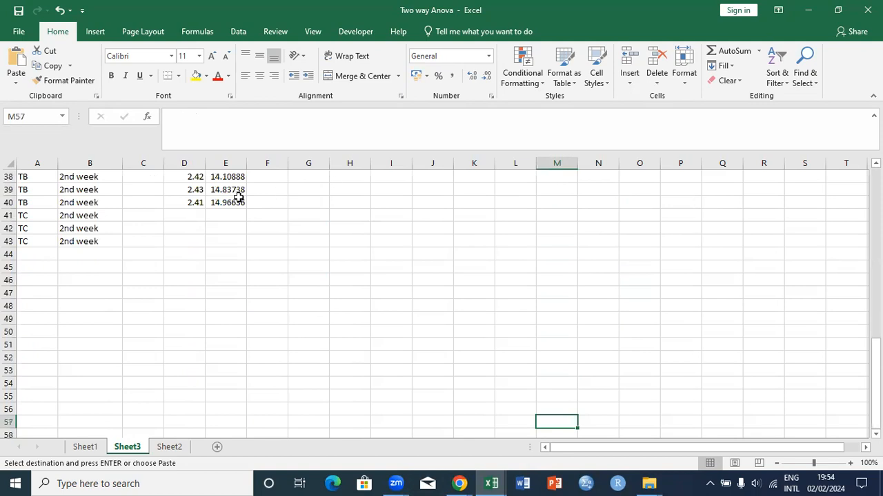
click(196, 217)
key(ctrl+v)
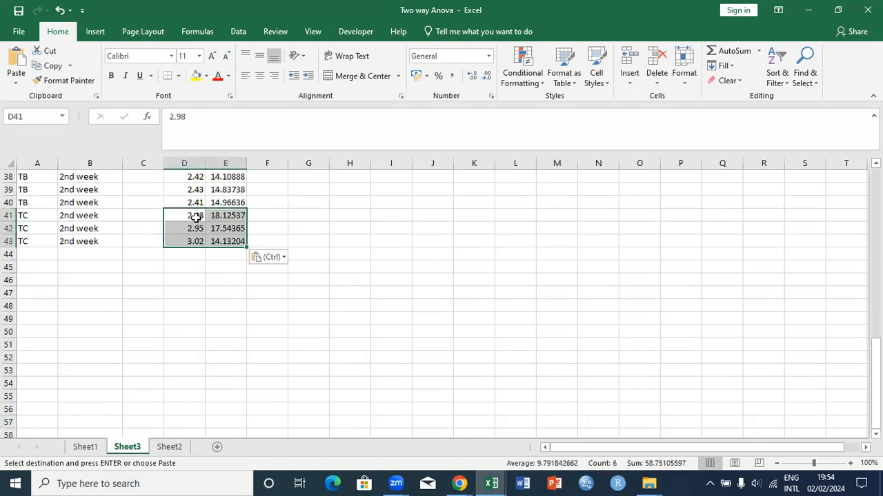
Review the long table's treatment, time, pH and moisture columns against the source blocks above it.
key(Up)
key(Up)
key(Up)
key(Up)
key(Up)
key(Up)
key(Up)
key(Up)
key(Up)
key(Up)
key(Up)
key(Up)
key(Up)
key(Up)
key(Up)
key(Up)
key(Up)
key(Up)
key(Up)
key(Up)
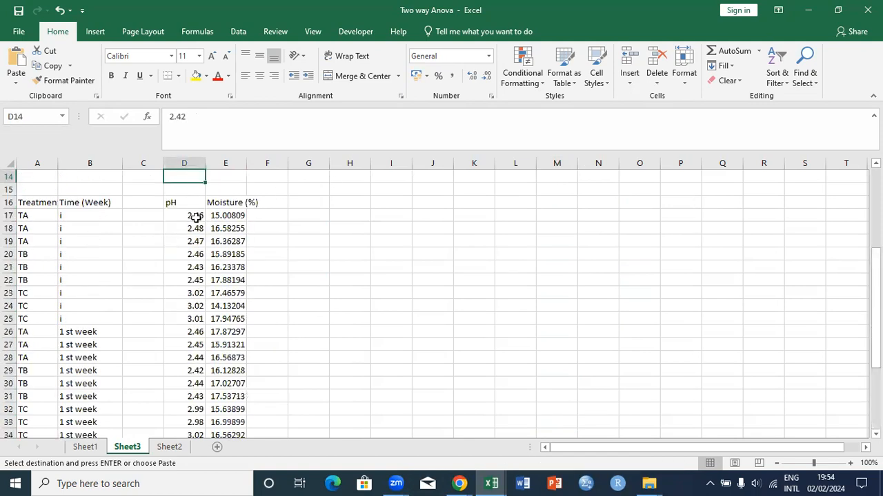
scroll(196, 218, up, 5)
click(145, 370)
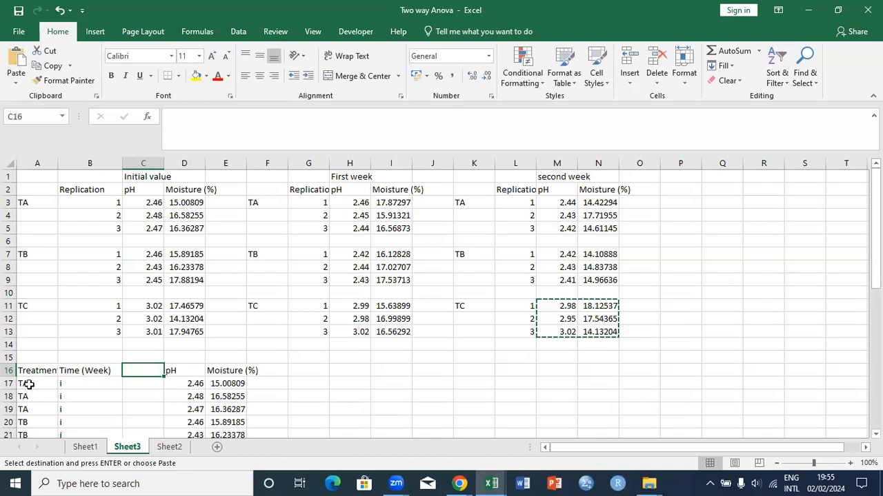
click(95, 384)
key(Down)
key(Down)
key(Down)
key(Down)
key(Down)
key(Down)
key(Down)
key(Down)
key(Down)
key(Down)
key(Down)
key(Down)
key(Down)
key(Down)
key(Down)
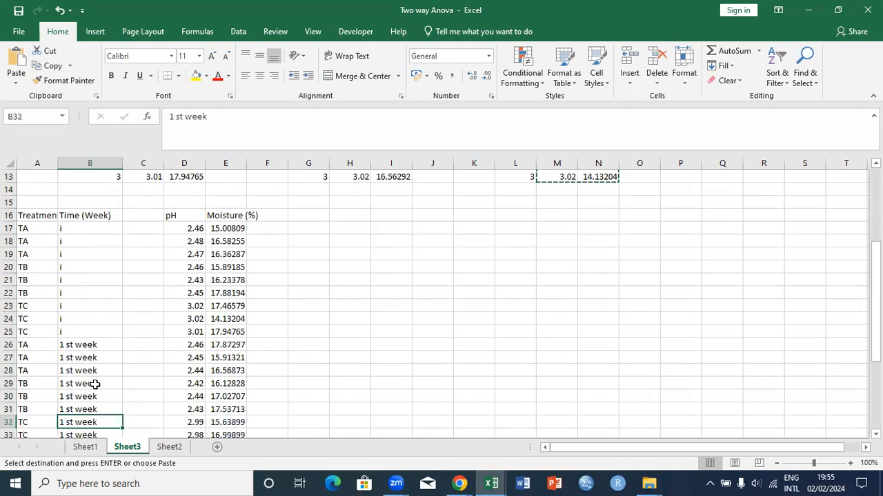
key(Down)
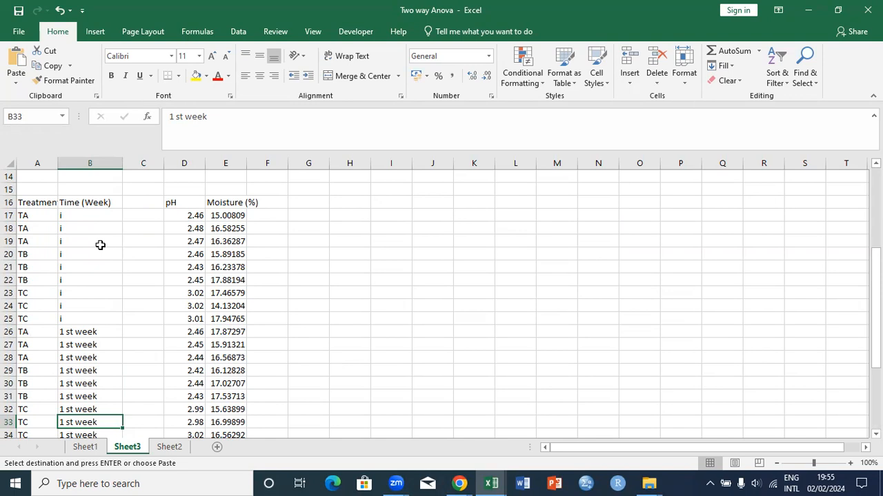
Enter the header Treat_Time in C16, between the Time (Week) and pH columns.
click(140, 203)
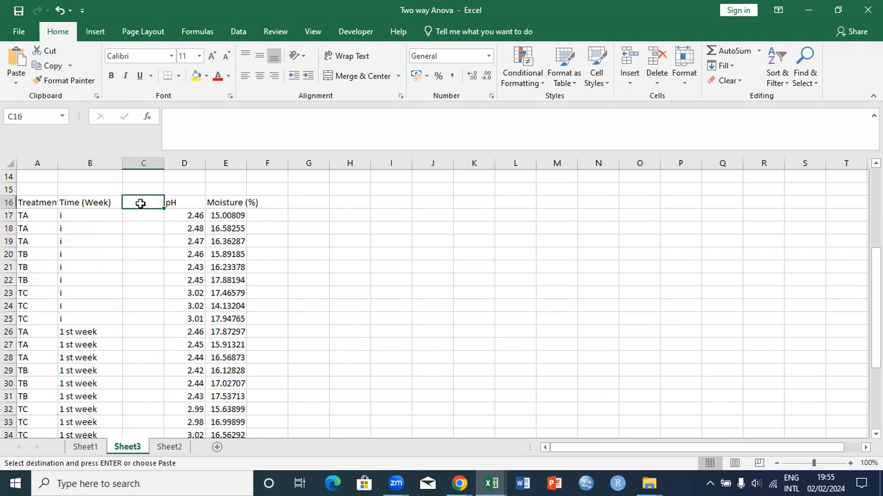
text(T)
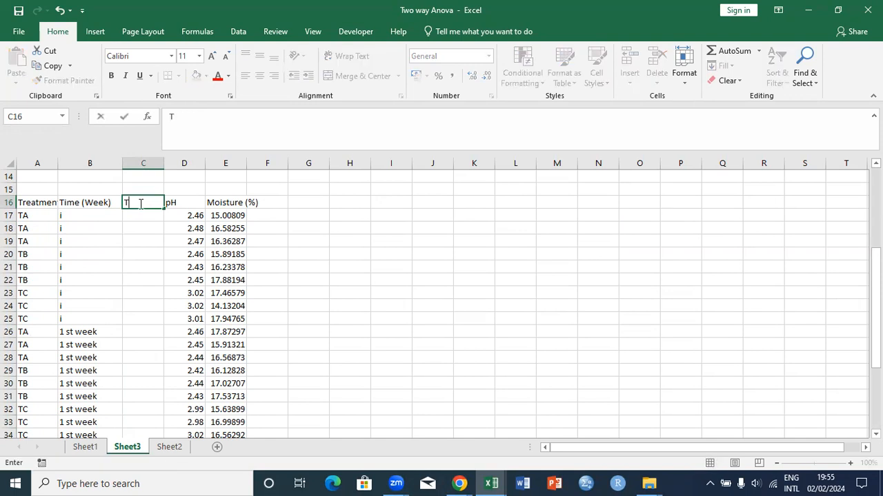
text(_Time)
click(128, 202)
text(reat)
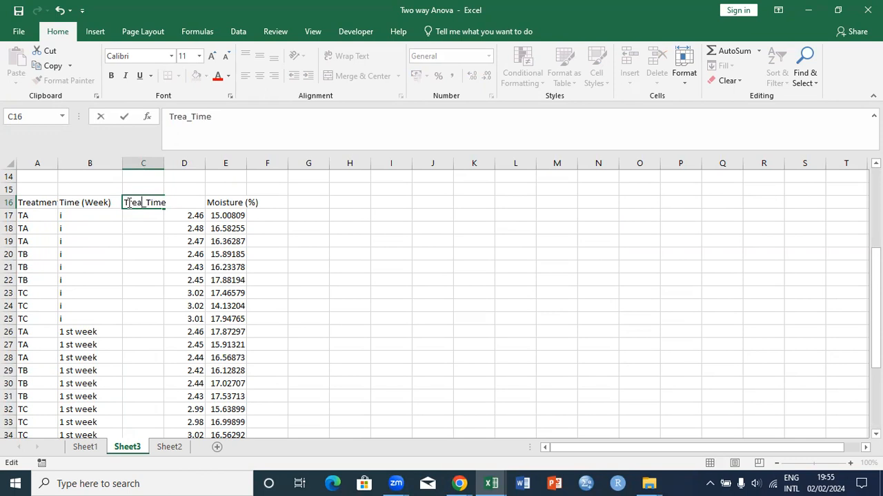
key(Return)
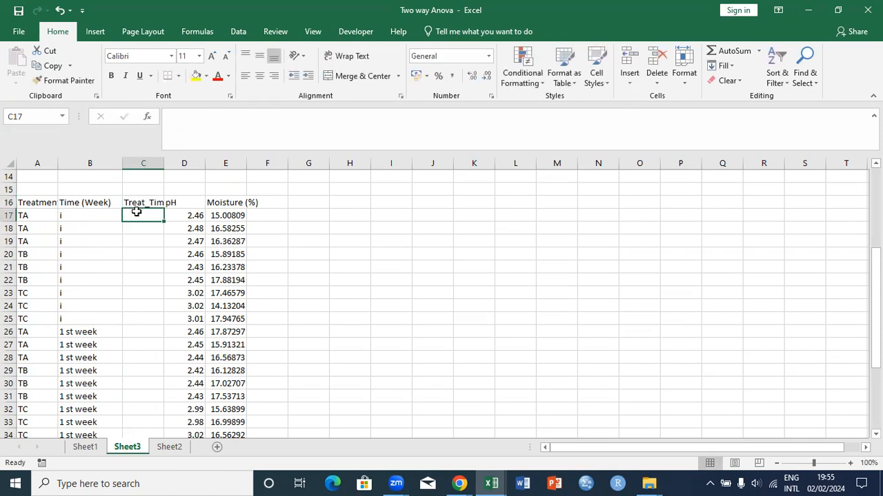
Copy the treatment code TA from A17 into C17 and append an underscore to it.
click(41, 218)
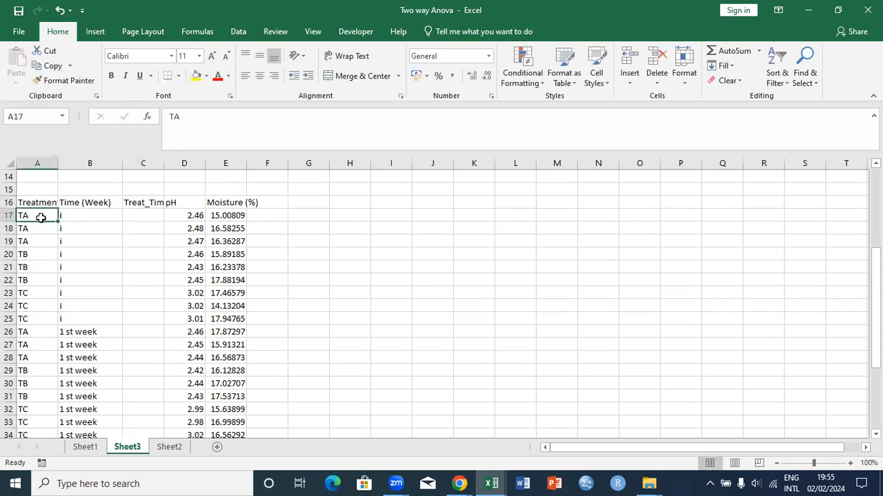
key(ctrl+c)
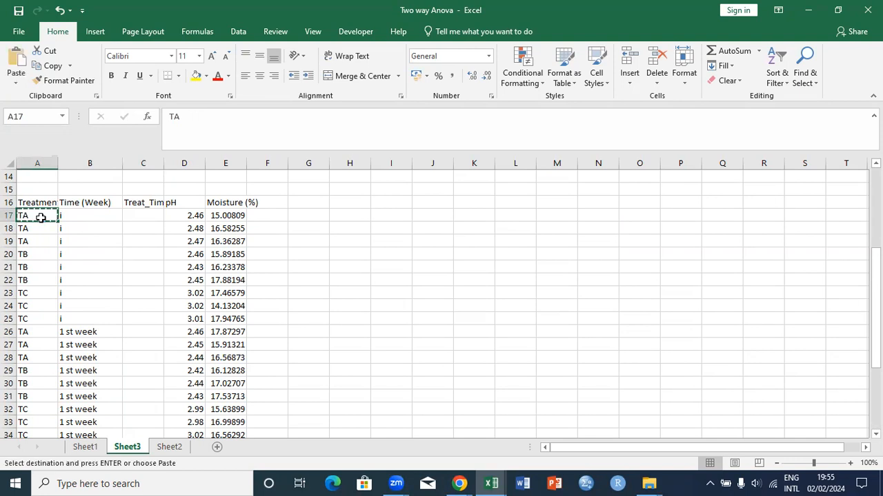
click(129, 216)
key(ctrl+v)
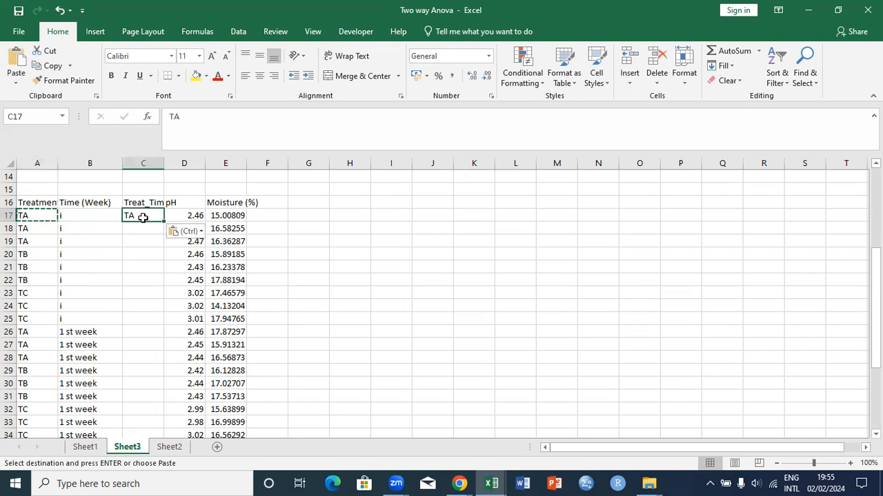
double_click(140, 216)
text(_)
Add the time code i from B17 to the label in C17 so it reads TA_i.
click(80, 213)
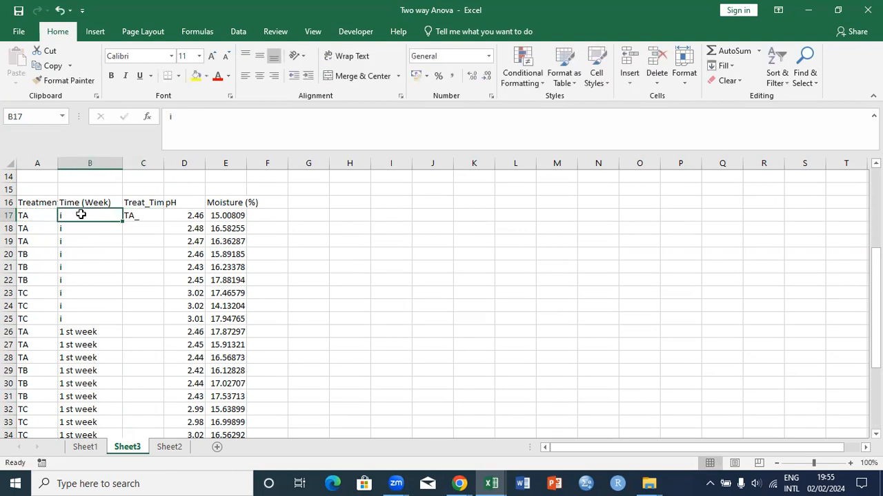
key(ctrl+c)
double_click(141, 216)
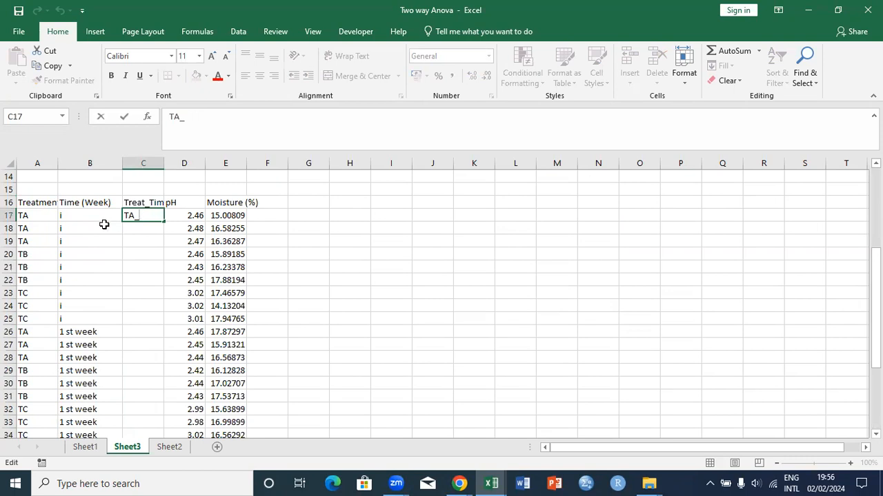
click(82, 219)
key(Up)
double_click(76, 216)
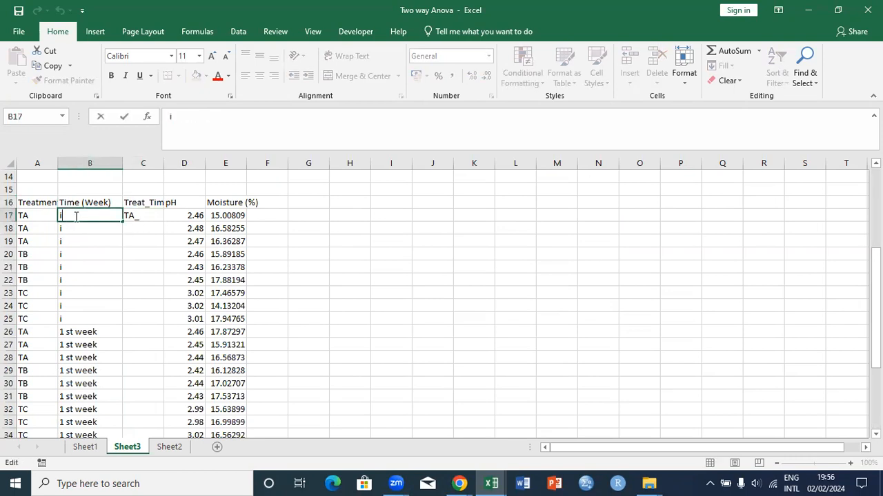
double_click(60, 217)
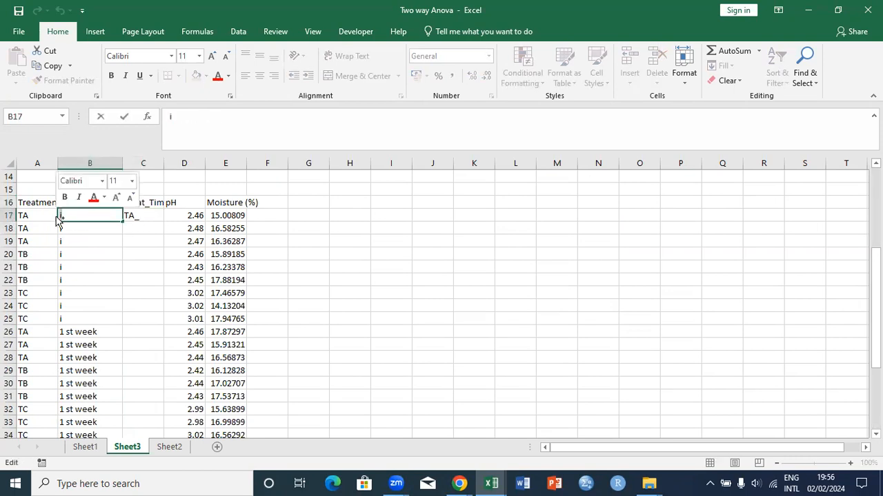
double_click(145, 216)
text(i)
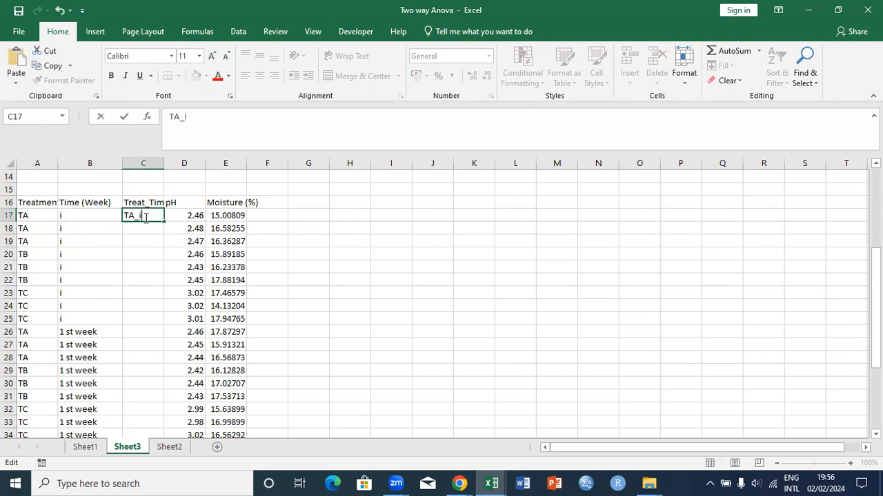
click(143, 231)
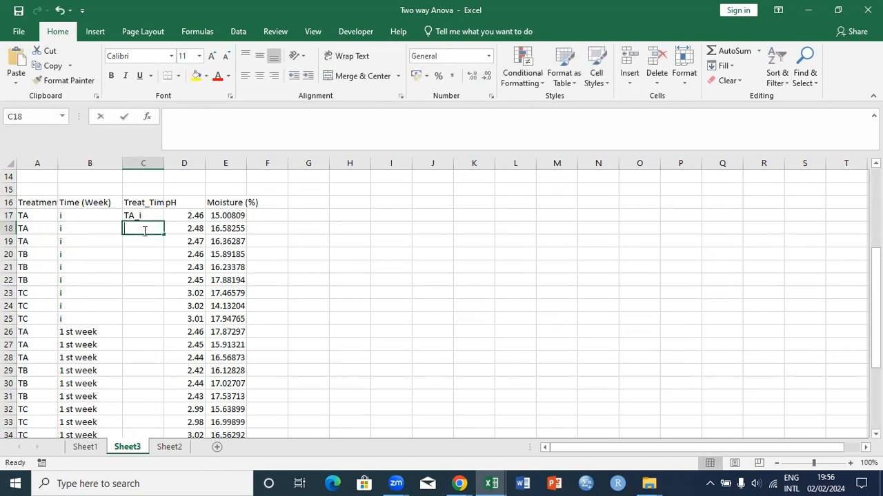
Enter the label TA_i in C18 and C19 for the remaining two TA rows at time i.
text(t)
key(BackSpace)
key(BackSpace)
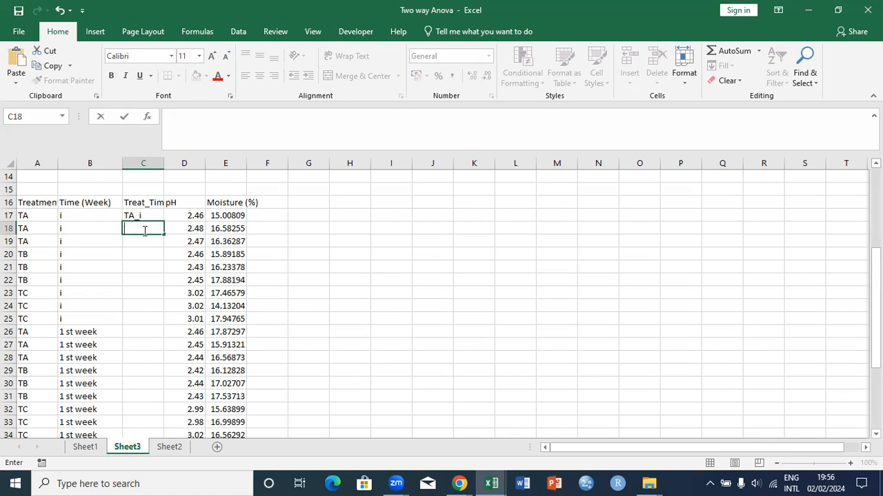
text(TA_i)
key(Return)
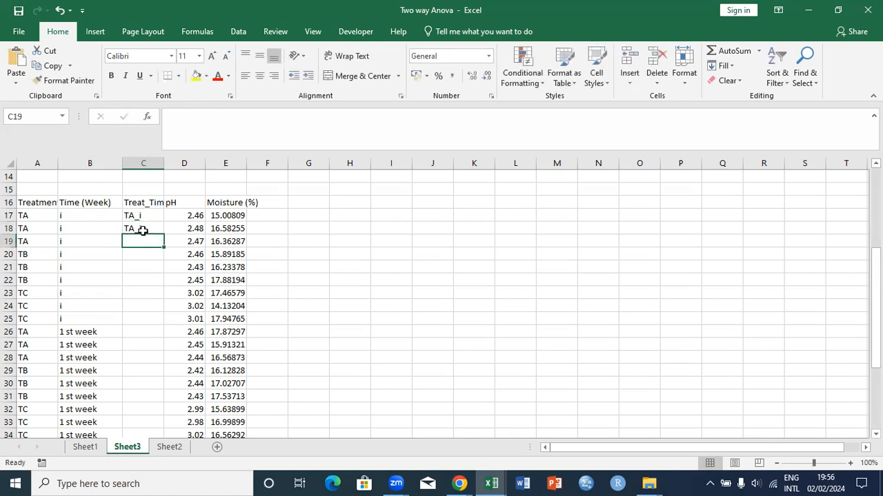
text(TA_i)
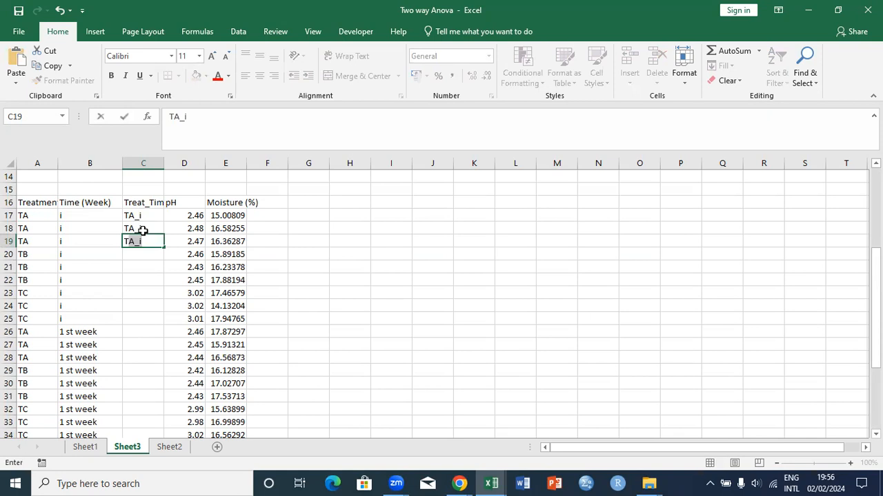
key(Return)
Enter the label TB_i in C20 for the first TB row at time i.
text(TA_i)
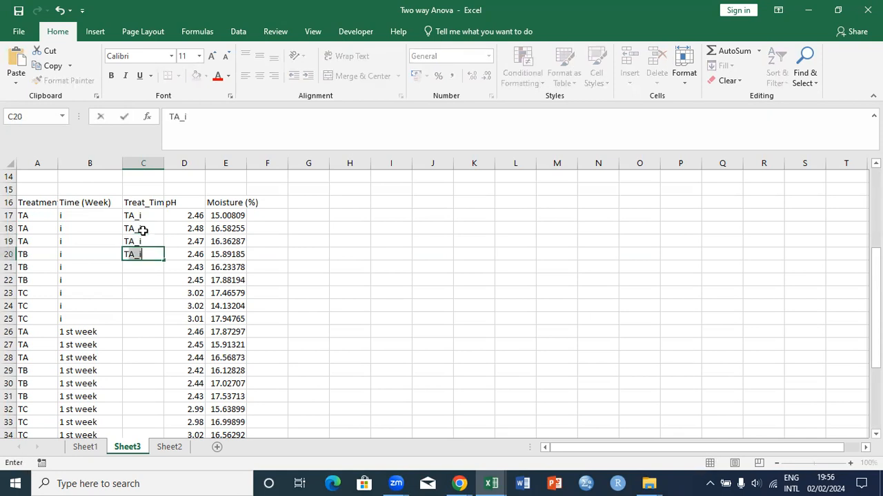
click(136, 259)
key(BackSpace)
text(B)
click(133, 268)
text(T)
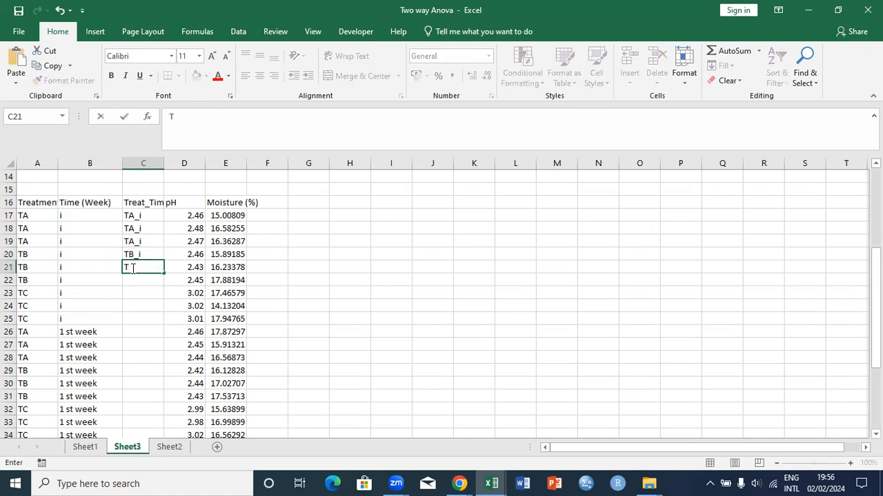
key(BackSpace)
click(34, 270)
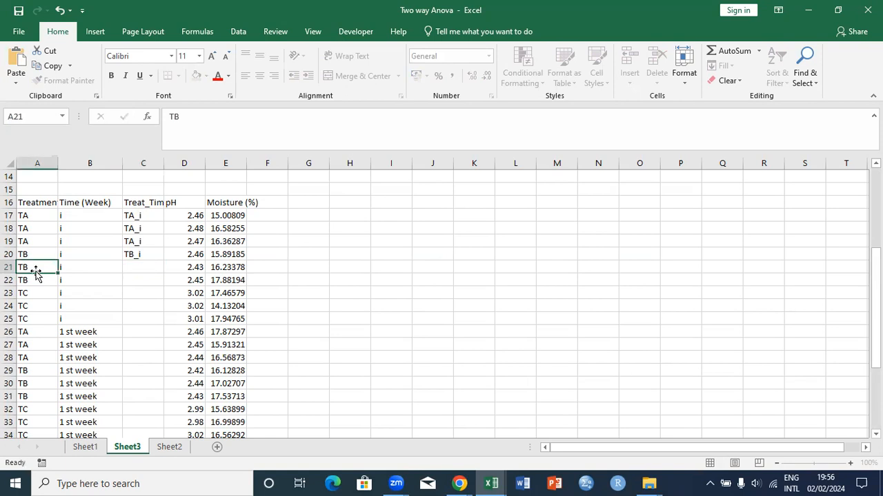
key(ctrl+c)
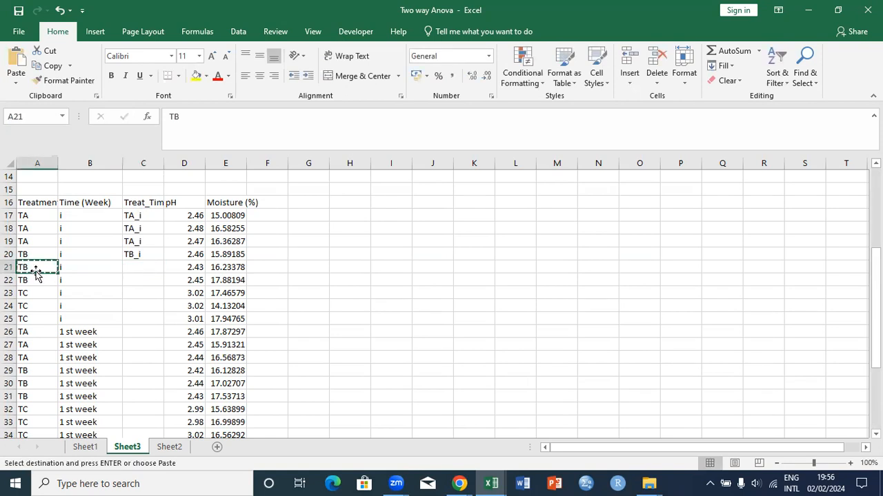
click(140, 268)
key(ctrl+v)
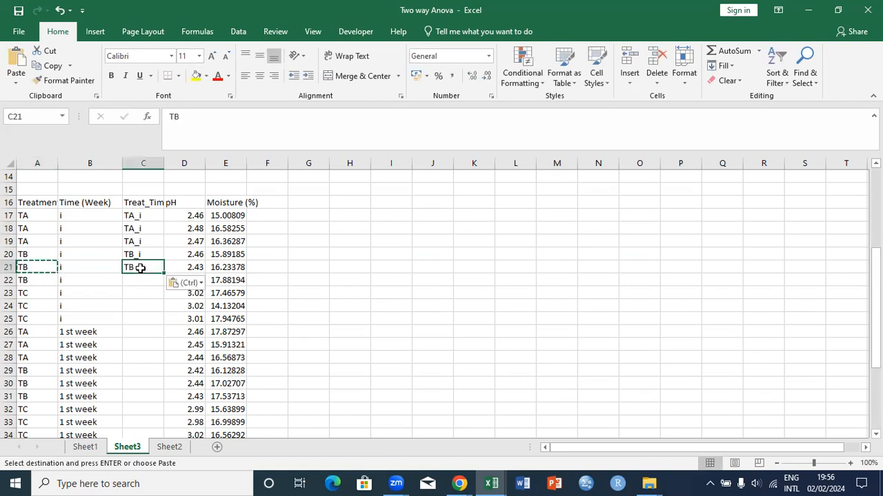
text(_)
key(BackSpace)
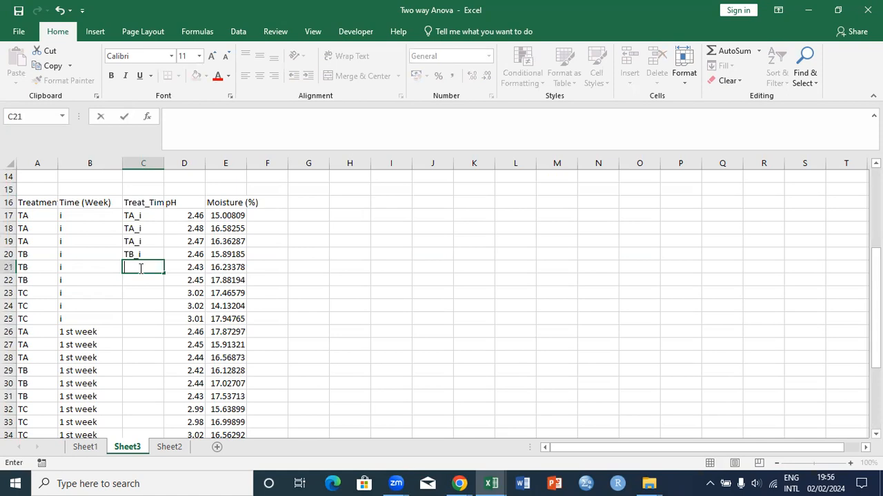
Copy the treatment code TB from A21 into C21 and append _i so the label reads TB_i.
click(24, 267)
key(ctrl+c)
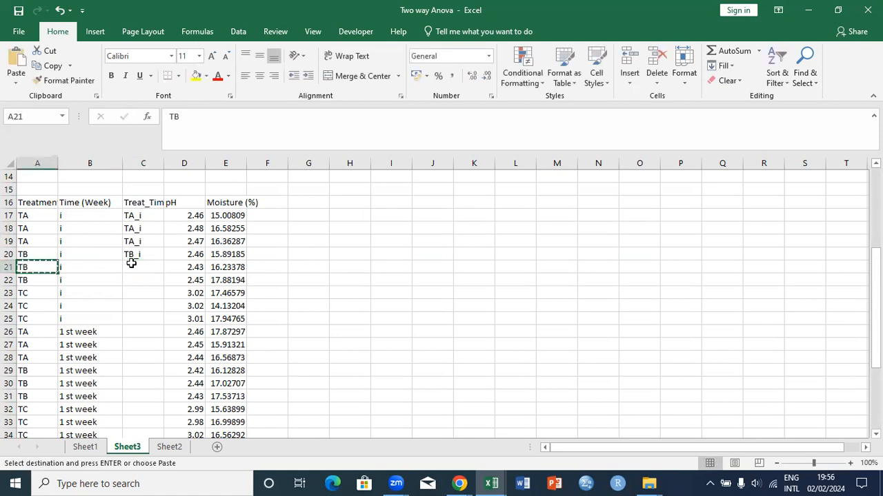
click(131, 265)
key(ctrl+v)
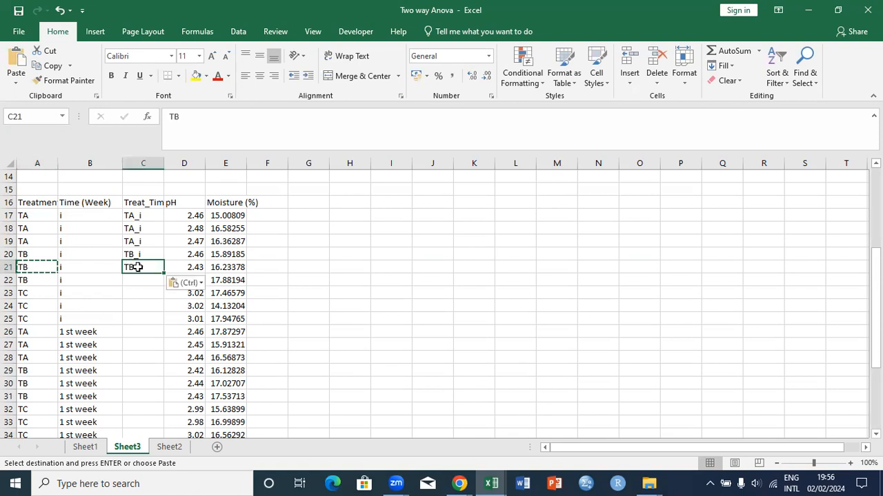
double_click(139, 268)
text(_i)
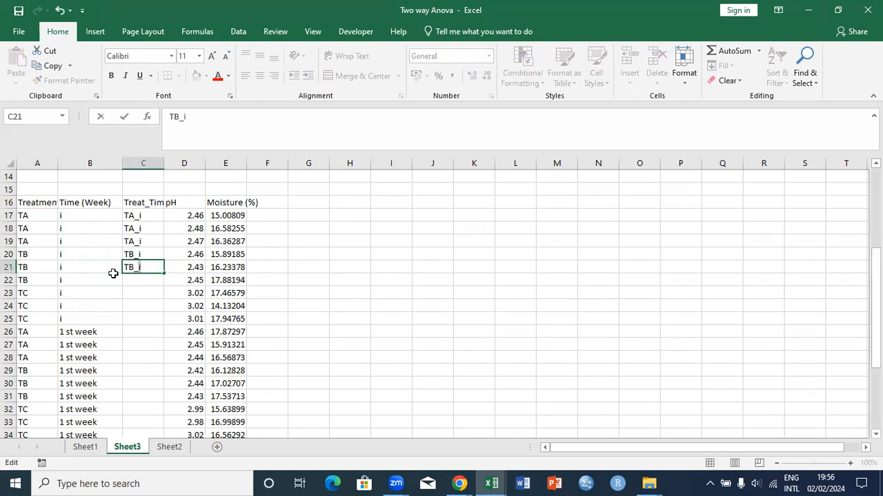
click(81, 267)
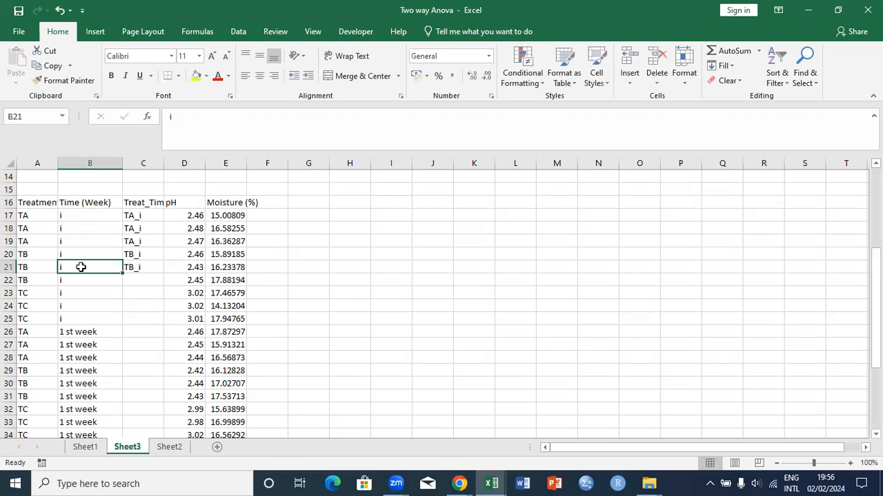
Enter TB_i in C22 and accept the Flash Fill suggestions for the rest of the Treat_Time column.
click(138, 279)
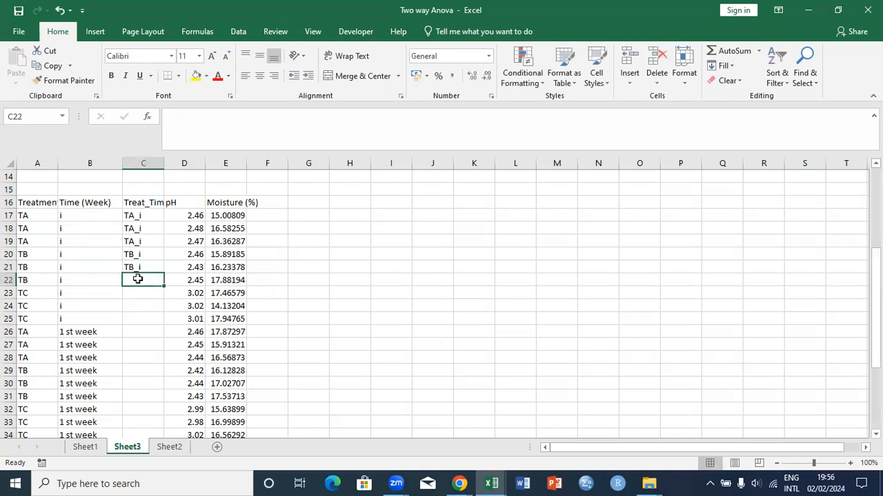
text(TB_i)
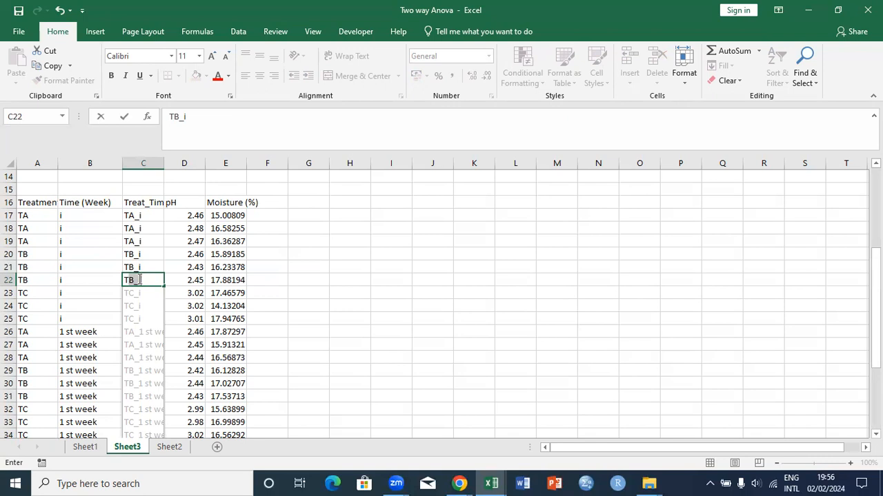
key(Return)
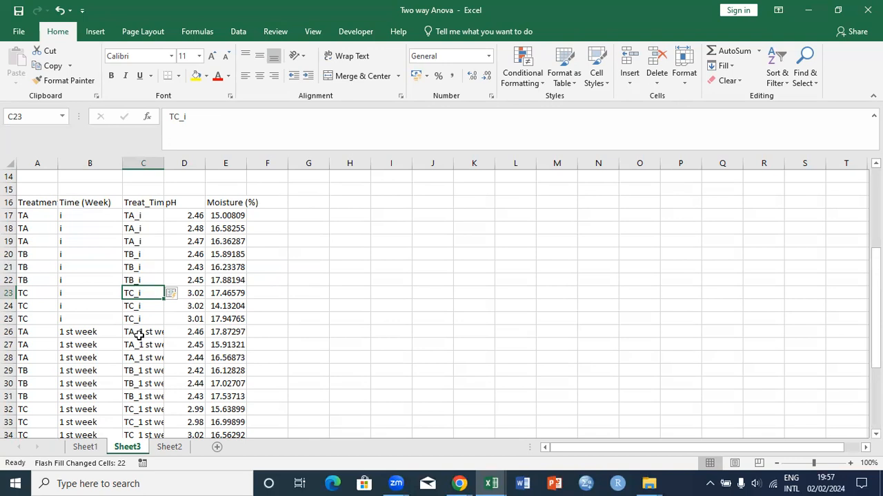
Review the filled Treat_Time labels in column C from the first row to the end of the table.
click(149, 215)
key(Down)
key(Down)
key(Down)
key(Down)
key(Down)
key(Down)
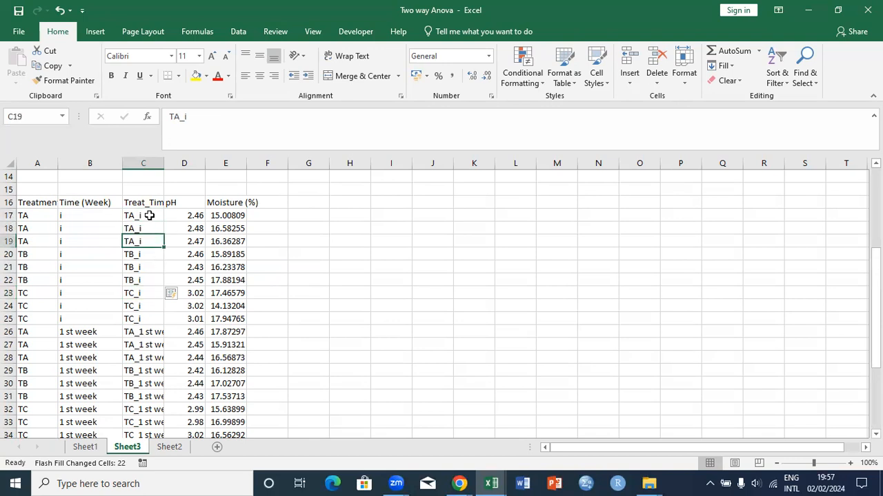
key(Down)
key(Down)
key(Down)
key(Down)
key(Down)
key(Down)
key(Down)
key(Down)
key(Down)
key(Down)
key(Down)
key(Down)
key(Down)
key(Down)
key(Down)
key(Down)
key(Down)
key(Down)
key(Down)
key(Down)
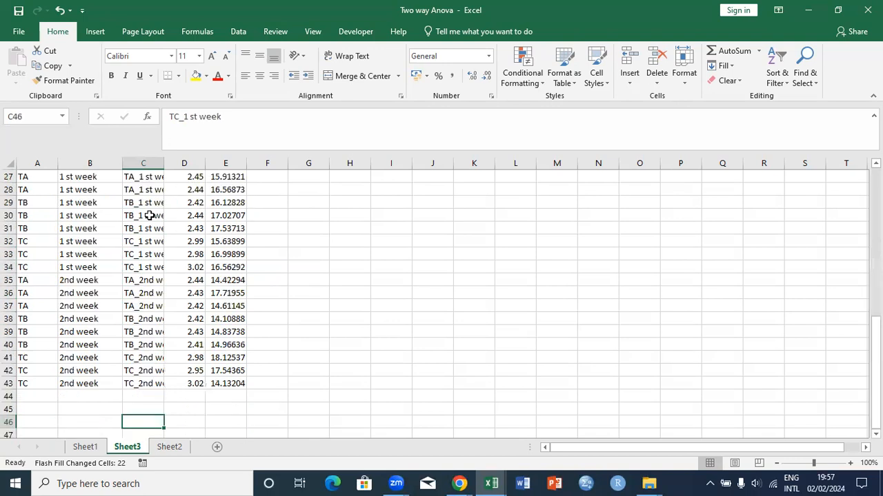
key(Up)
key(Up)
key(Up)
key(Up)
key(Up)
key(Up)
key(Up)
key(Up)
key(Up)
key(Up)
key(Up)
key(Up)
key(Up)
key(Up)
key(Up)
key(Up)
key(Up)
key(Up)
key(Up)
key(Up)
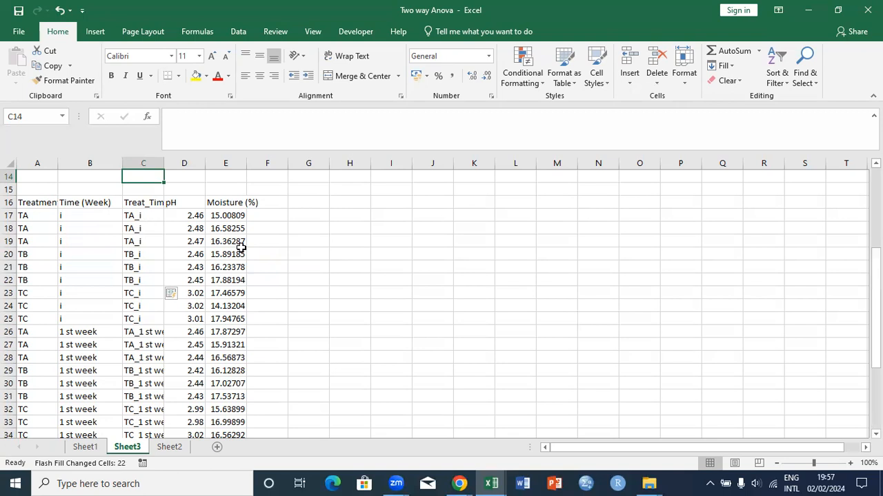
Check the Time (Week) entries down column B against the adjacent Treat_Time labels.
click(76, 238)
key(Down)
key(Down)
key(Down)
key(Down)
key(Down)
key(Down)
key(Down)
key(Down)
key(Down)
key(Down)
key(Down)
key(Down)
key(Down)
key(Down)
key(Down)
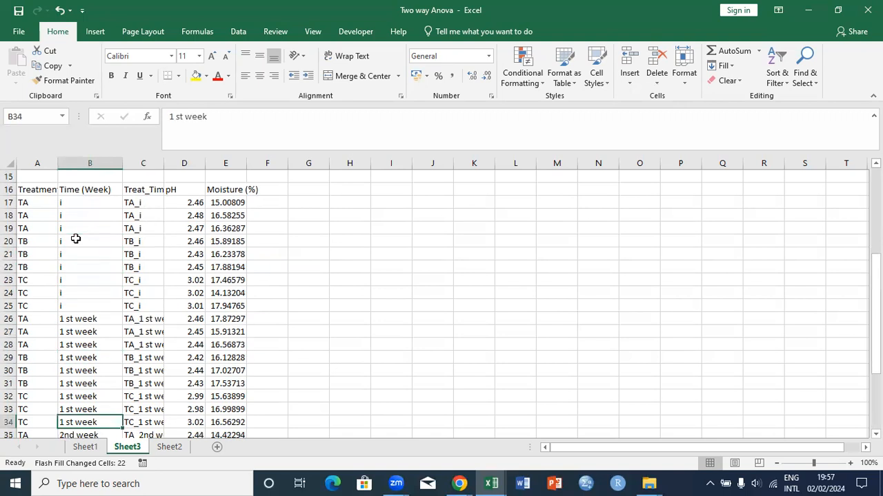
key(Down)
key(Down)
key(Down)
key(Down)
key(Down)
key(Down)
key(Down)
key(Down)
key(Down)
key(Down)
key(Down)
key(Down)
key(Down)
key(Up)
key(Up)
key(Up)
key(Up)
key(Up)
key(Up)
key(Up)
key(Up)
key(Up)
key(Up)
key(Up)
key(Up)
key(Up)
key(Up)
key(Up)
key(Up)
key(Up)
key(Up)
key(Up)
key(Up)
key(Up)
key(Up)
key(Up)
key(Up)
key(Up)
key(Up)
key(Up)
key(Up)
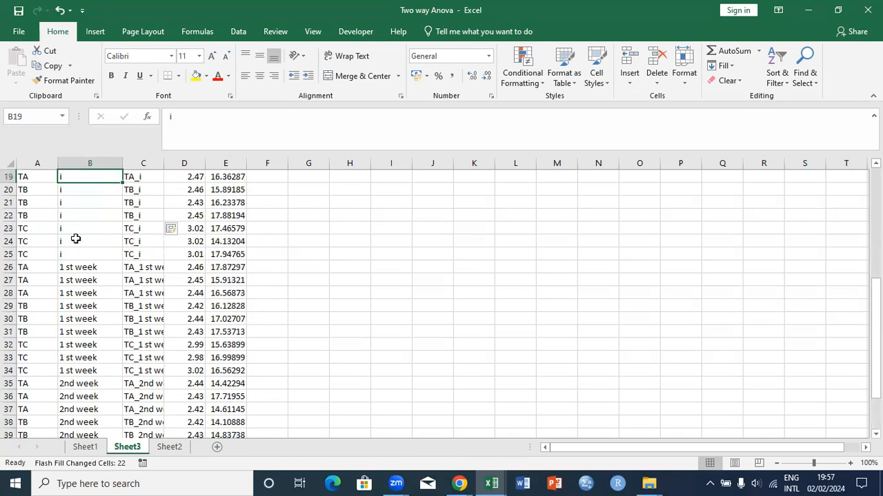
Compare the Treatment and Time (Week) entries with the Treat_Time labels in the initial-week rows 17 to 25.
key(Up)
key(Up)
key(Up)
key(Up)
key(Up)
key(Left)
key(Down)
key(Down)
key(Down)
key(Down)
key(Down)
key(Down)
key(Down)
key(Down)
key(Down)
key(Right)
key(Up)
key(Up)
key(Up)
key(Up)
key(Up)
key(Up)
key(Down)
key(Down)
key(Down)
key(Down)
key(Down)
key(Down)
key(Down)
key(Down)
key(Down)
key(Right)
key(Right)
key(Up)
key(Left)
key(Up)
key(Up)
key(Up)
key(Up)
key(Up)
key(Up)
key(Up)
key(Up)
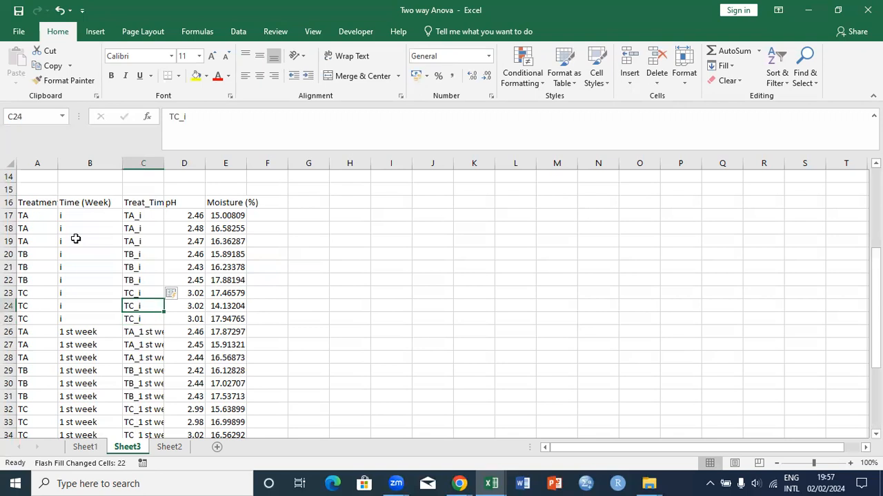
Review the TA, TB and TC initial-week labels in the Treat_Time column.
key(Down)
key(Down)
key(Down)
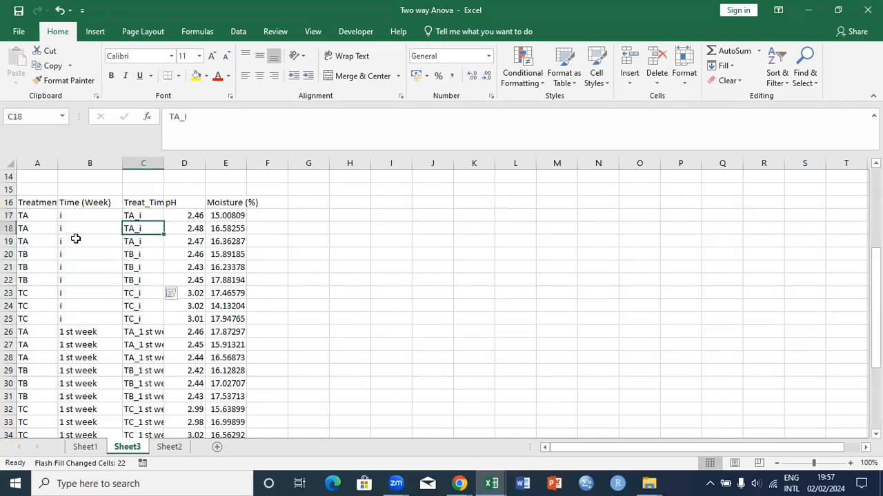
key(Up)
key(Up)
key(Up)
key(Down)
key(Down)
key(Down)
key(Down)
key(Down)
key(Up)
key(Up)
key(Up)
key(Up)
key(Up)
key(Up)
key(Down)
key(Down)
key(Up)
key(Down)
key(Down)
key(Down)
key(Down)
key(Down)
key(Down)
key(Down)
key(Down)
key(Down)
key(Down)
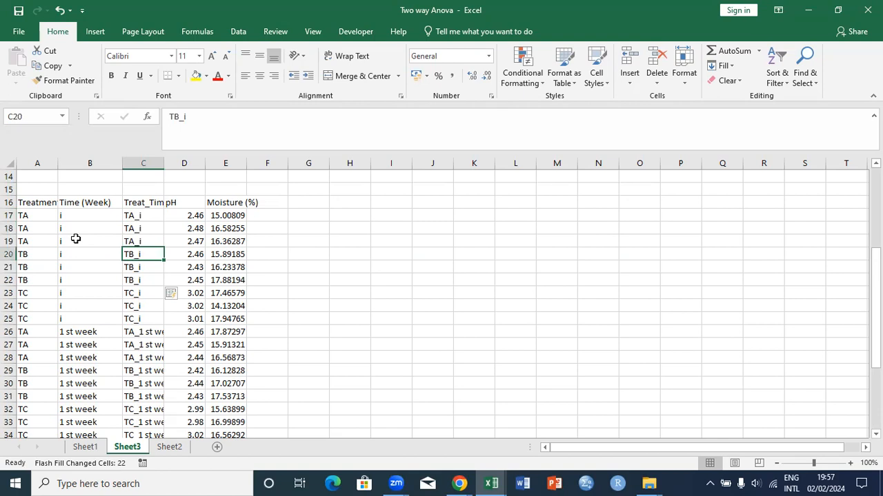
Check the Treat_Time labels through the 1 st week and 2nd week rows to the end of the table.
key(Down)
key(Down)
key(Down)
key(Down)
key(Down)
key(Down)
key(Down)
key(Down)
key(Down)
key(Down)
key(Down)
key(Down)
key(Down)
key(Down)
key(Down)
key(Down)
key(Down)
key(Down)
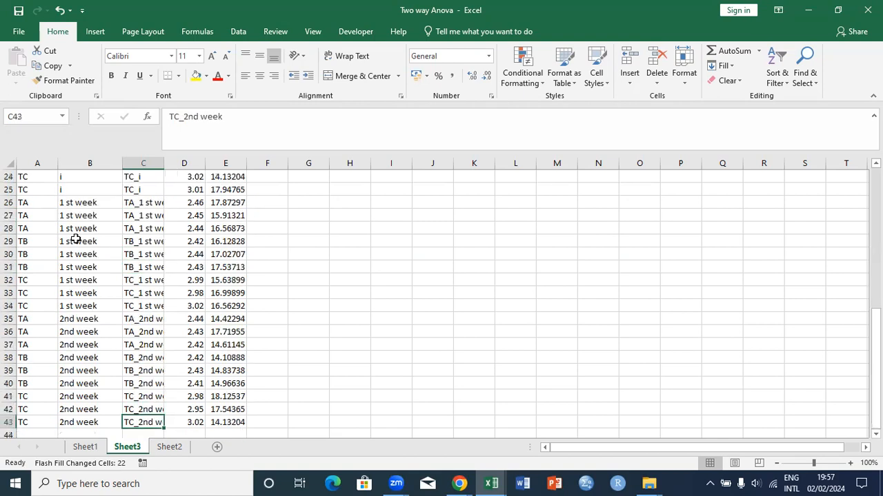
key(Up)
key(Up)
key(Up)
key(Up)
key(Up)
key(Up)
key(Up)
key(Up)
key(Up)
key(Up)
key(Up)
key(Up)
key(Up)
key(Up)
key(Up)
key(Up)
key(Up)
key(Up)
key(Up)
key(Up)
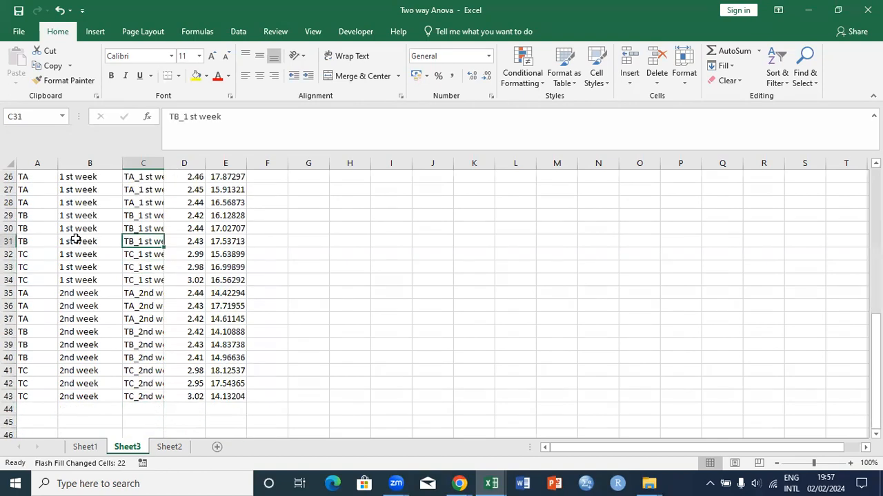
key(Up)
key(Up)
key(Down)
key(Down)
key(Down)
key(Down)
key(Down)
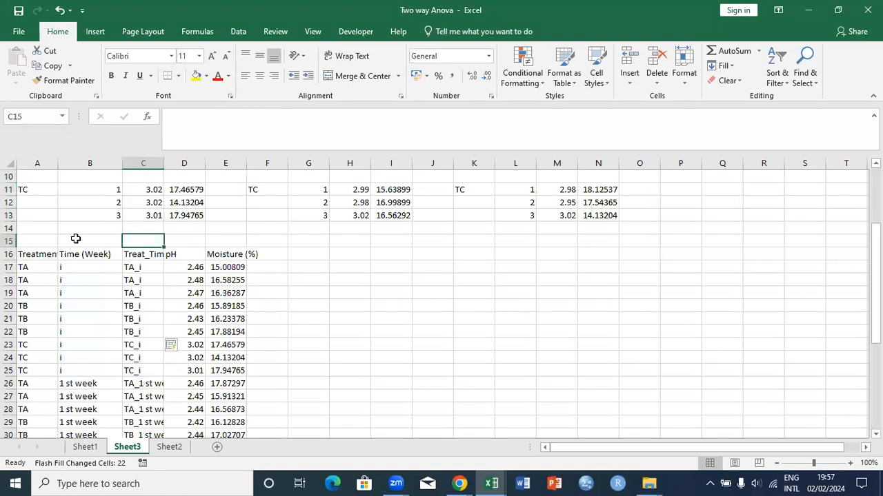
Minimise the open windows, launch Minitab 17 and select the name cell of column C1 in Worksheet 1.
click(810, 20)
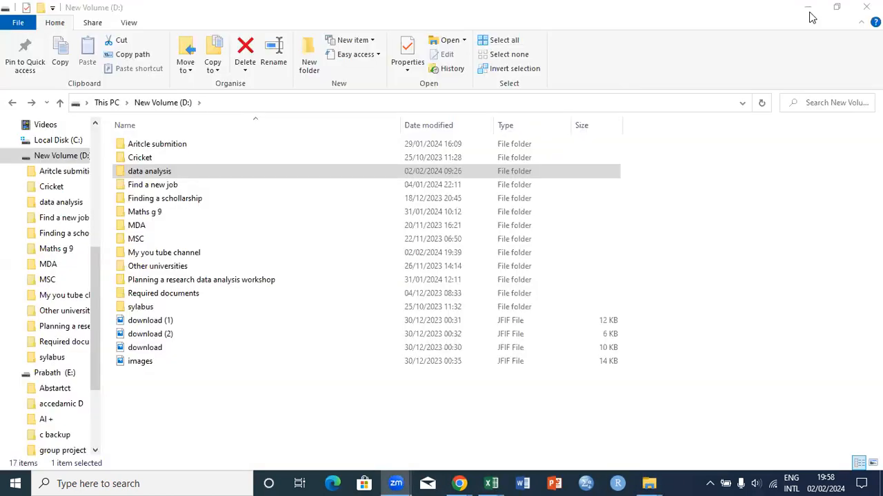
click(810, 13)
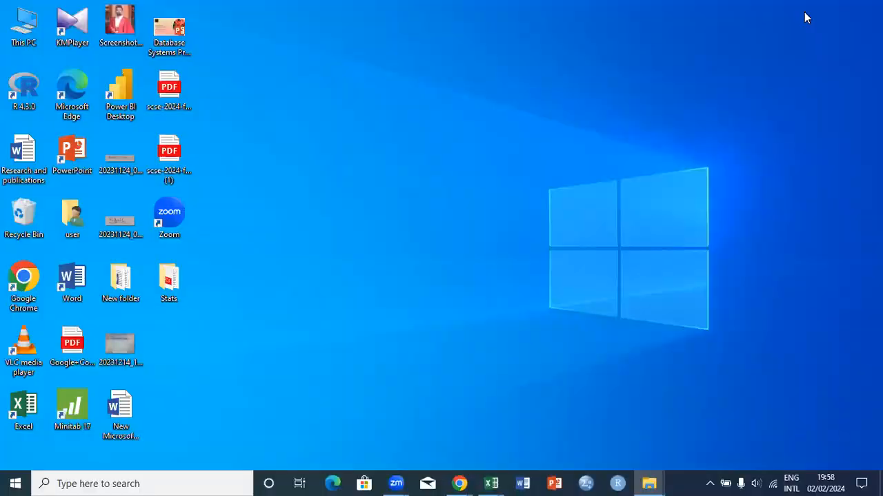
double_click(72, 408)
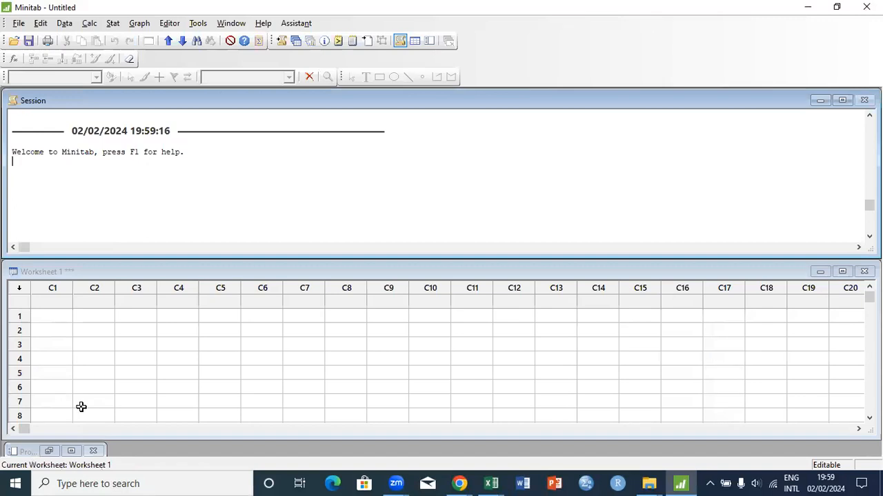
click(51, 305)
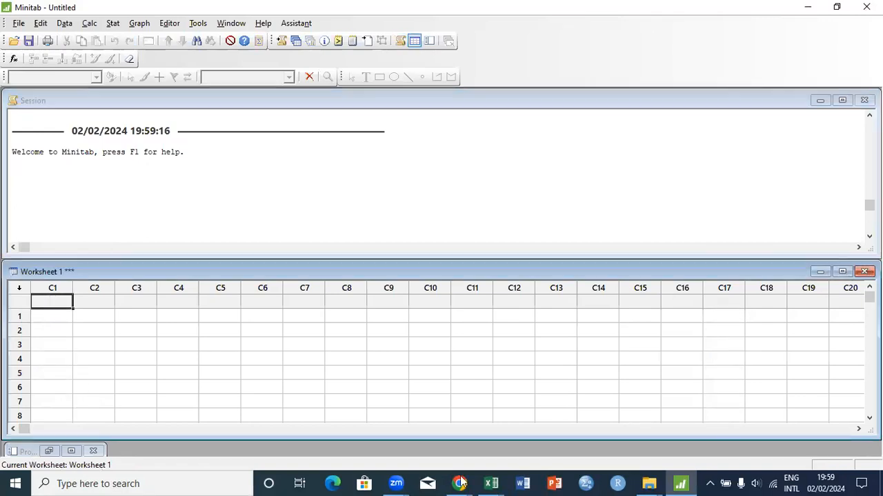
Switch to the Two way Anova workbook in Excel and copy the whole long-format table with its headers.
mouse_move(506, 483)
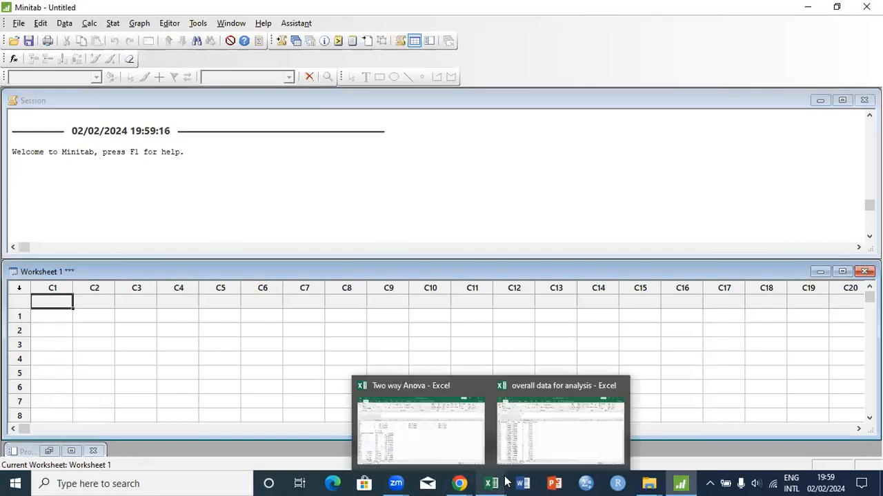
click(445, 441)
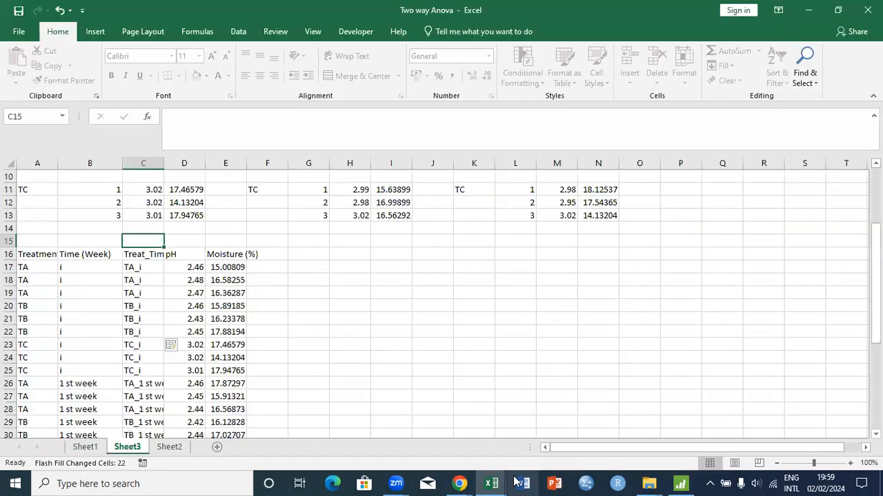
click(40, 278)
key(ctrl+a)
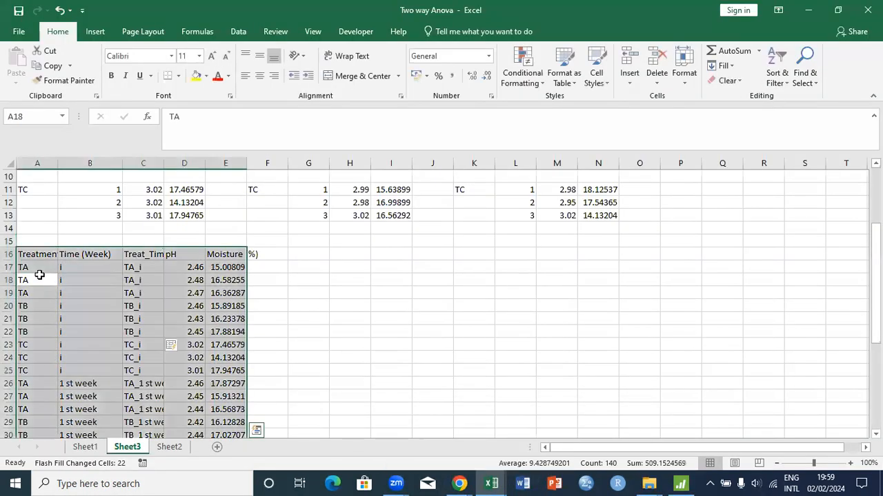
key(ctrl+c)
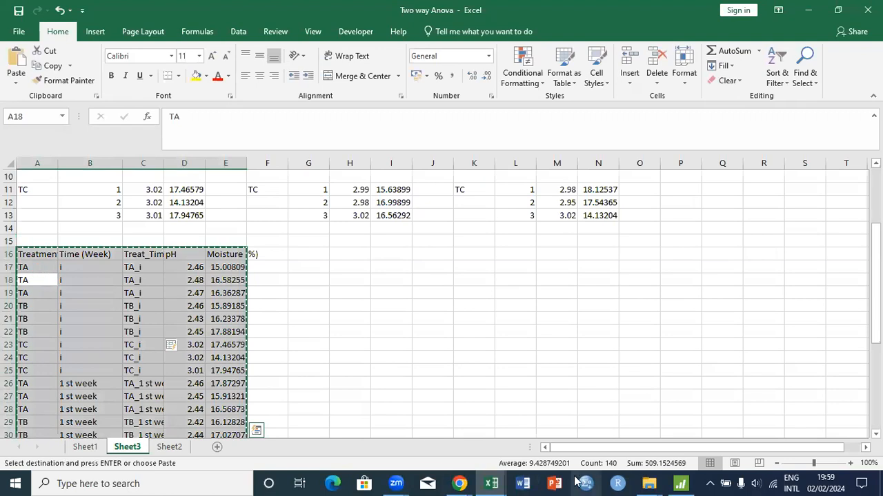
Return to Minitab and paste the copied table into Worksheet 1 starting at the name cell of C1.
mouse_move(684, 482)
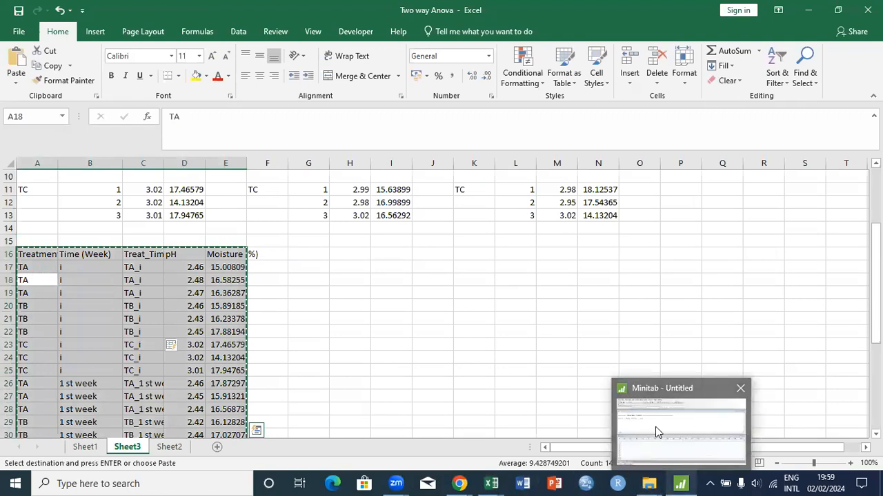
click(660, 434)
click(51, 300)
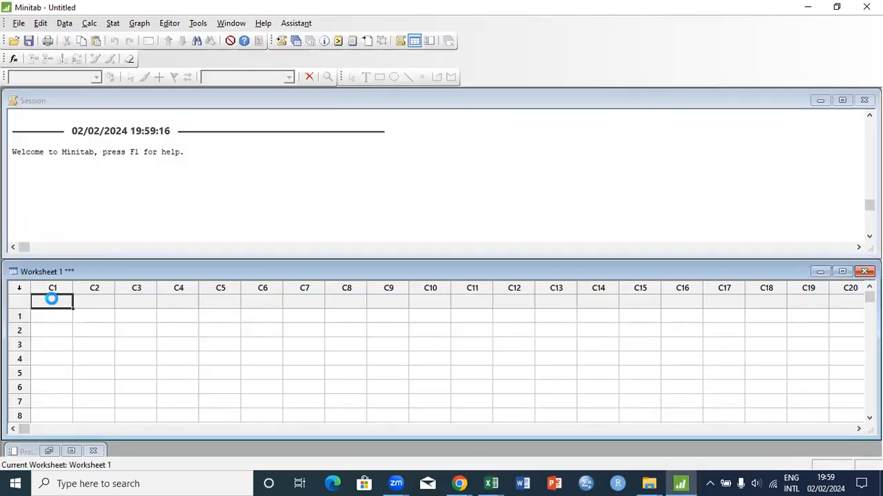
key(ctrl+v)
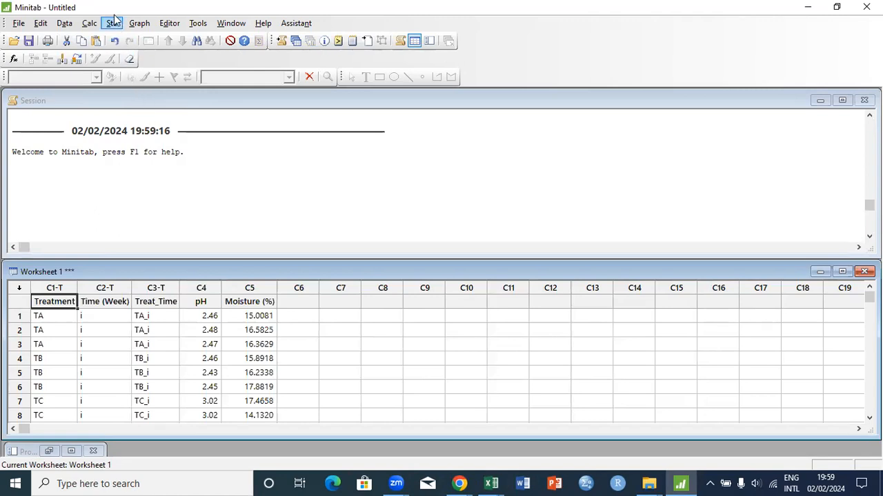
click(113, 24)
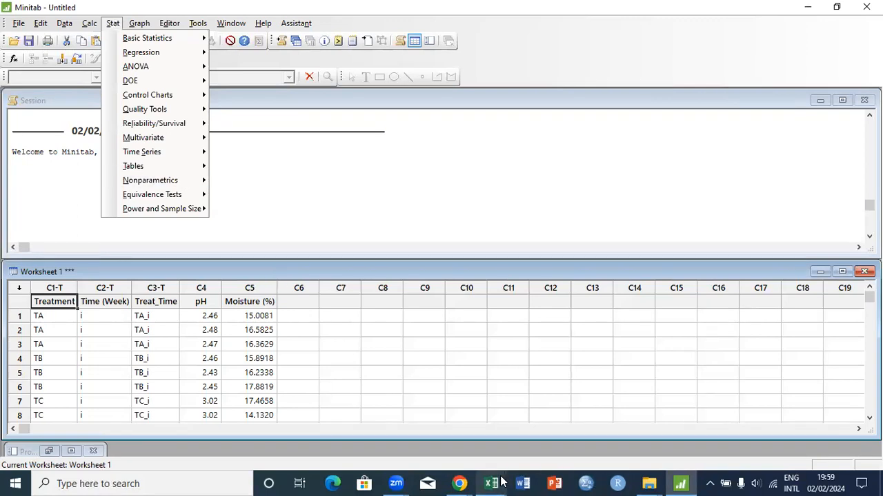
mouse_move(494, 483)
click(418, 419)
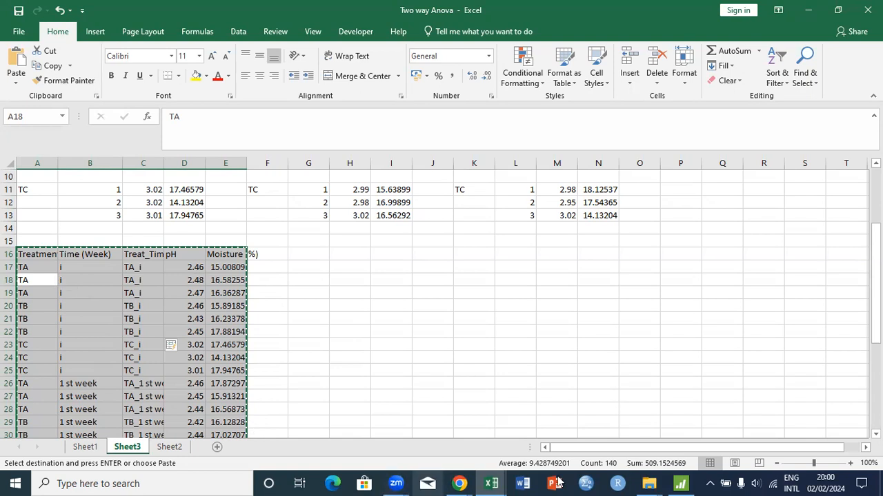
mouse_move(681, 483)
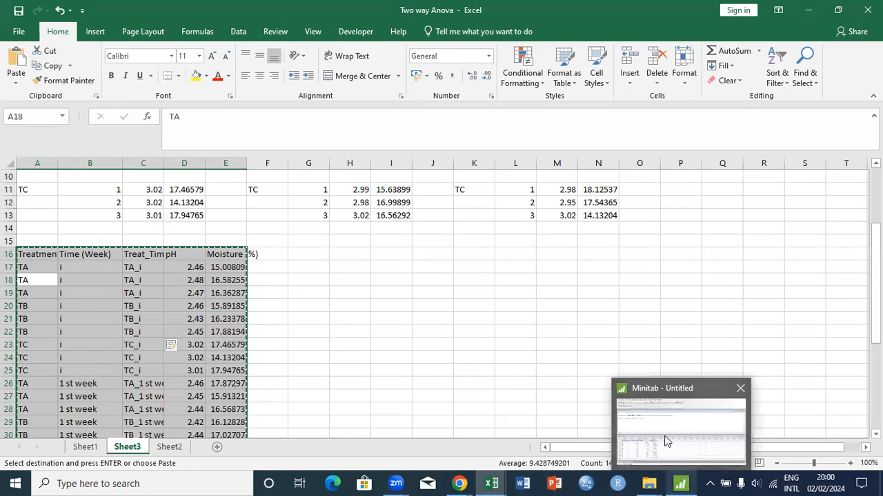
click(666, 437)
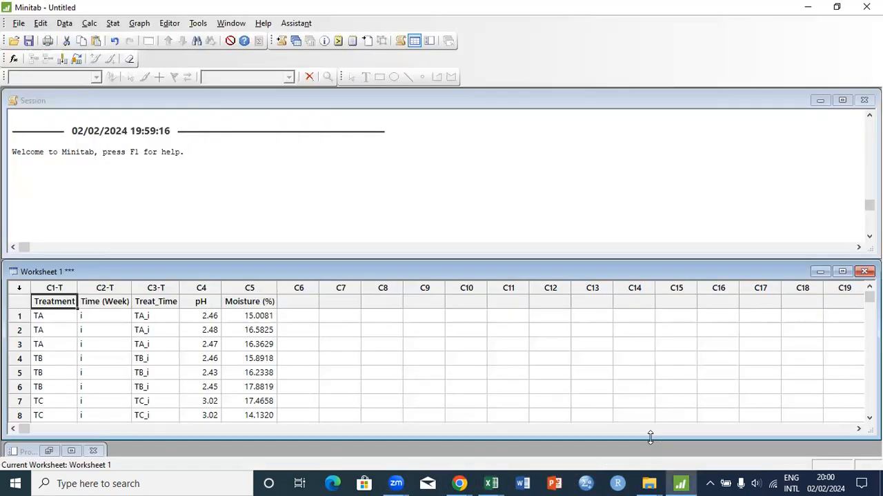
Start a Balanced ANOVA and set pH as the response.
click(115, 24)
mouse_move(179, 71)
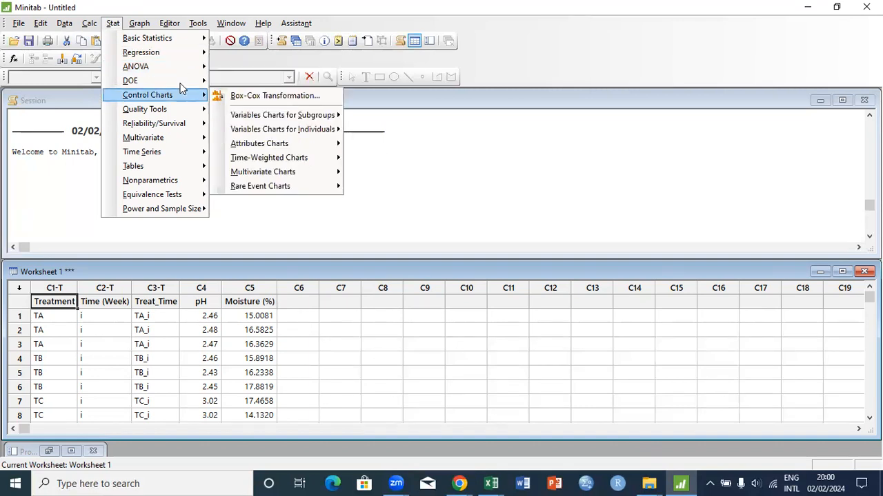
mouse_move(137, 66)
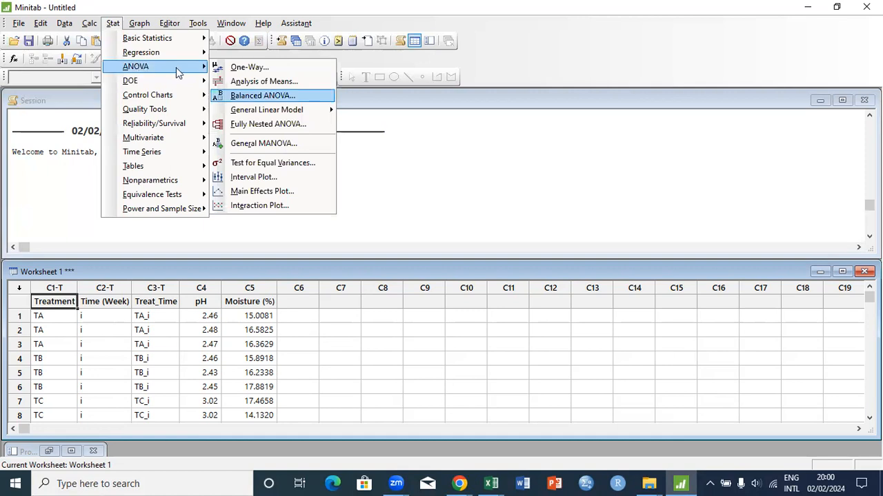
click(263, 95)
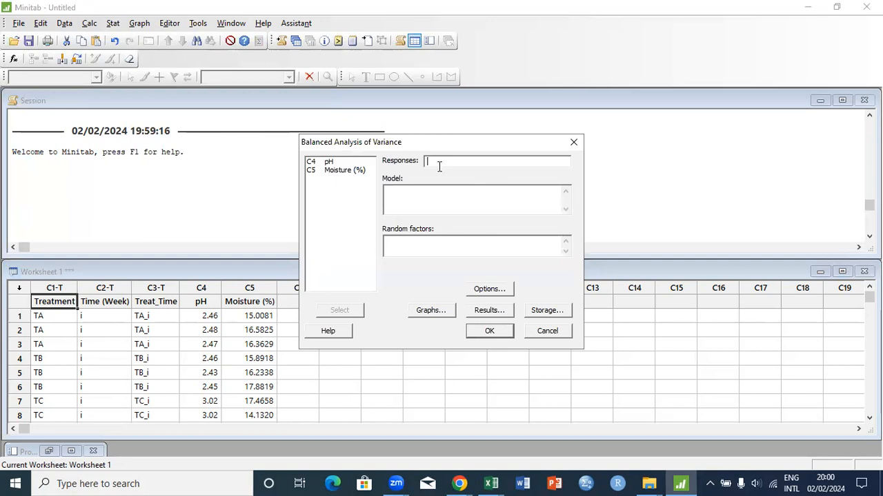
double_click(329, 162)
click(395, 196)
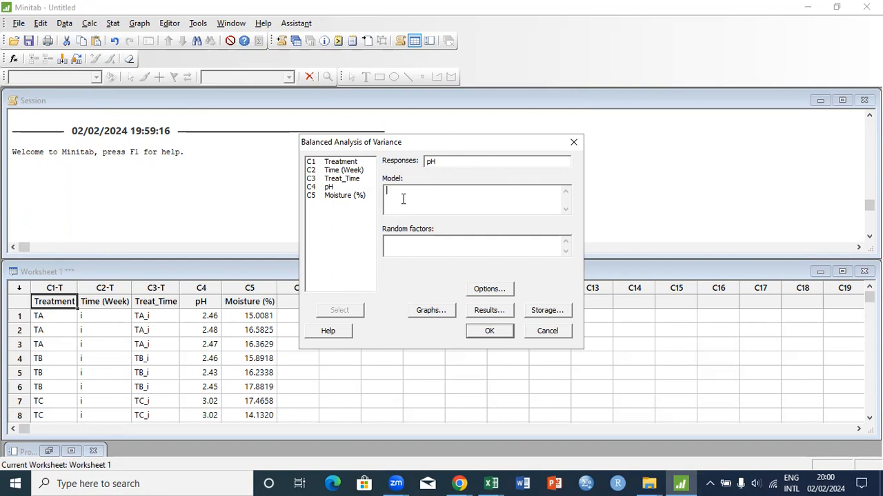
click(339, 162)
double_click(339, 162)
double_click(347, 170)
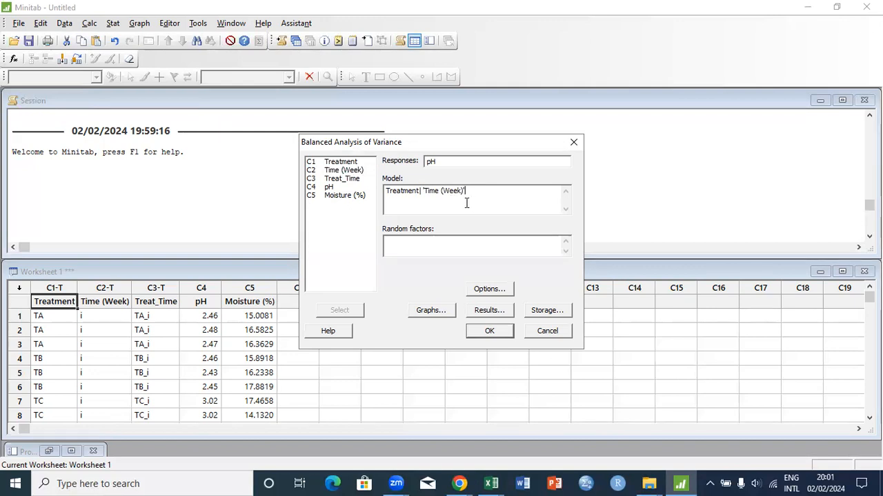
drag(466, 192, 382, 193)
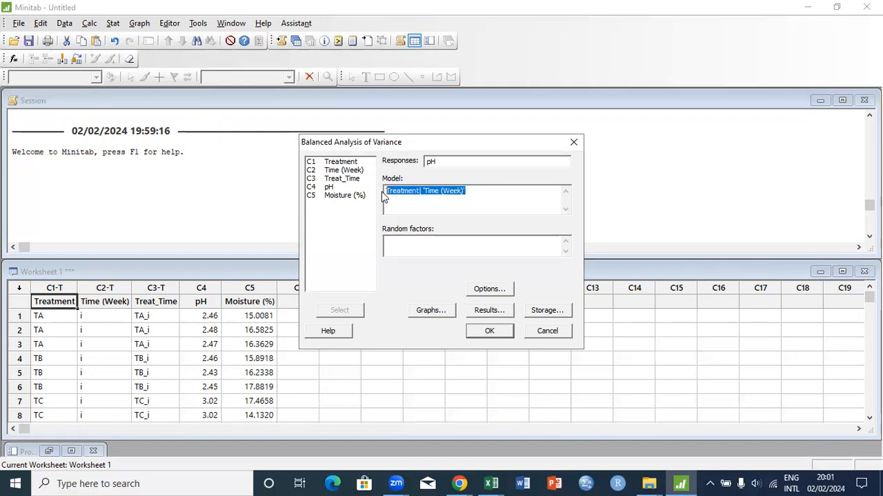
key(Delete)
Define the model as Treatment| 'Time (Week)' and leave the restricted form of the model switched off.
double_click(342, 164)
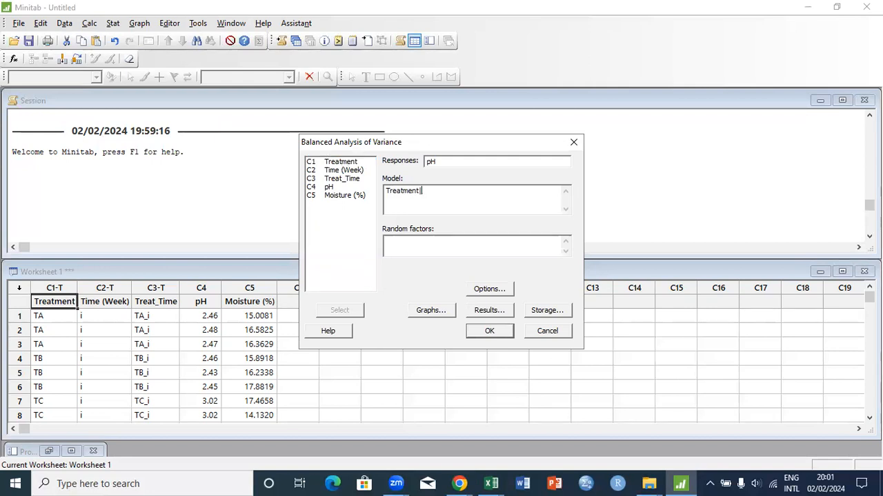
text(|)
double_click(343, 170)
click(494, 289)
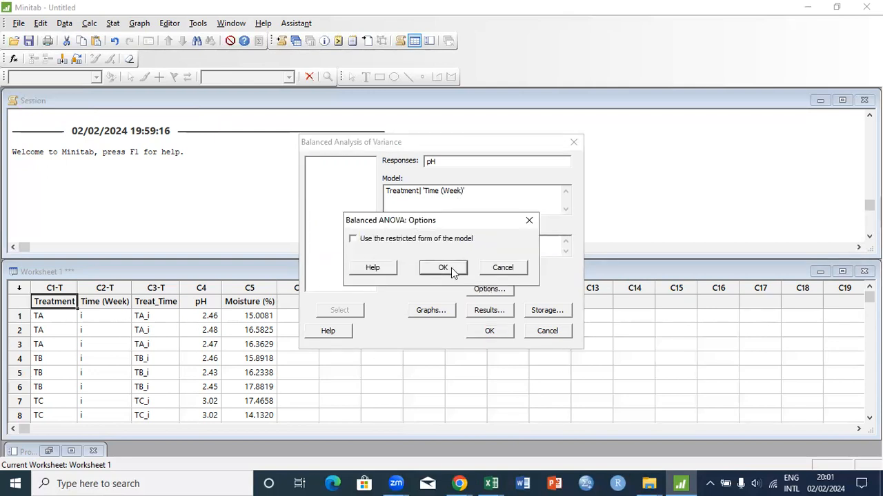
click(449, 271)
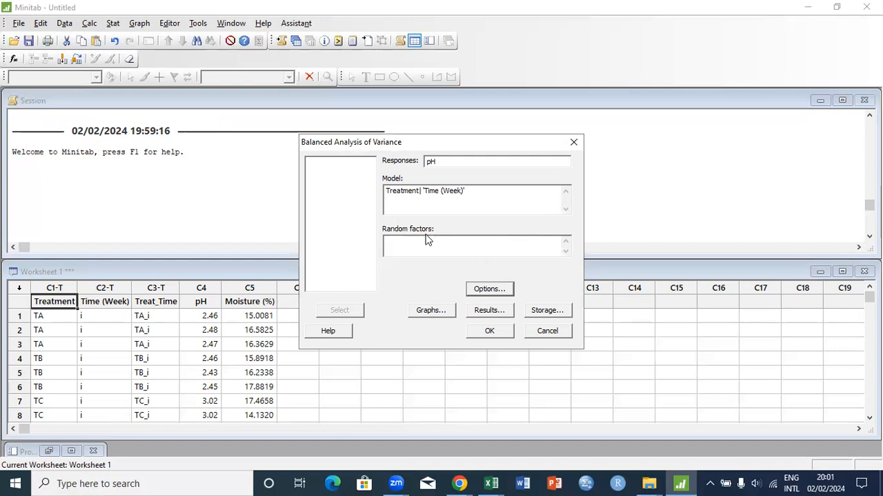
Enable the individual residual plots: histogram, normal plot, residuals versus fits and residuals versus order, keeping the default results settings.
click(447, 311)
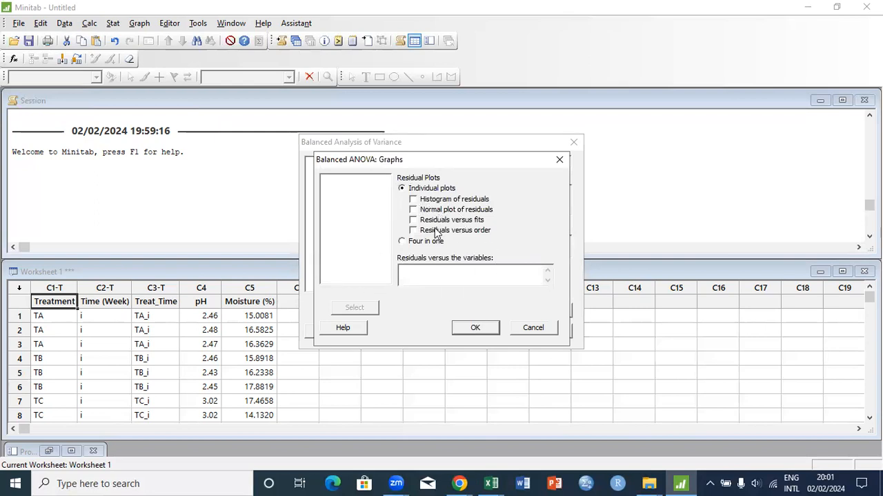
click(425, 199)
click(427, 211)
click(431, 220)
click(433, 231)
click(474, 328)
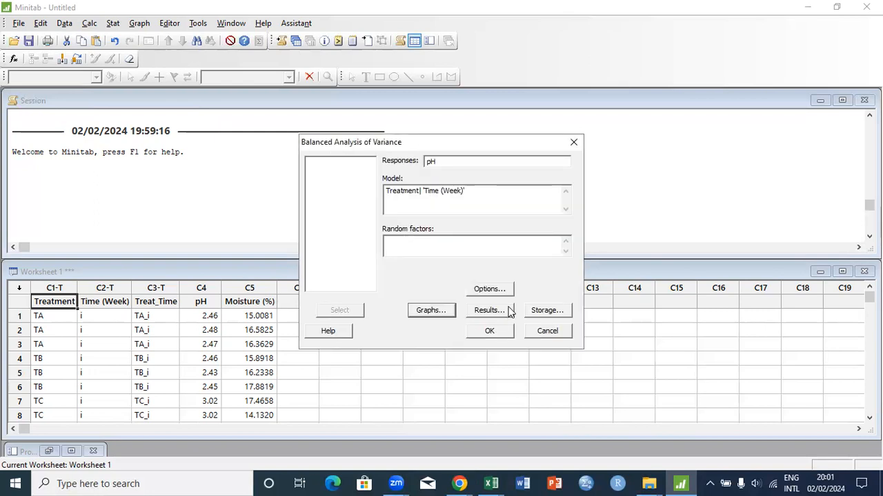
click(487, 311)
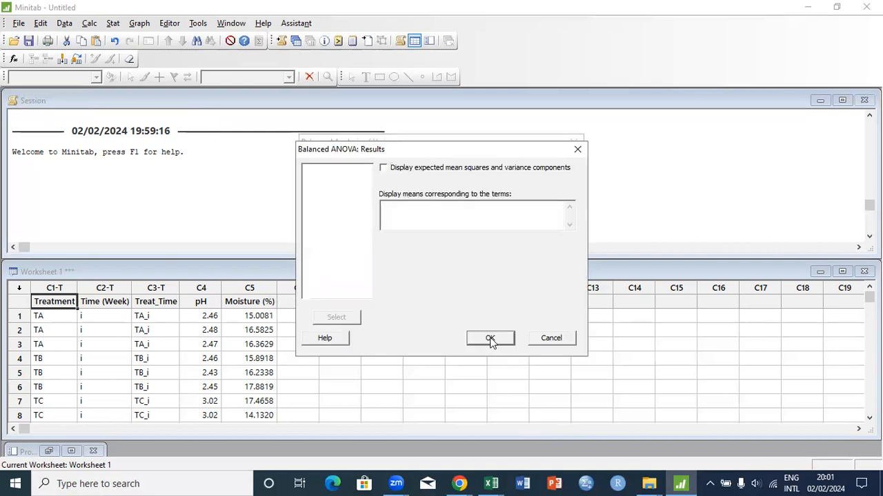
click(577, 150)
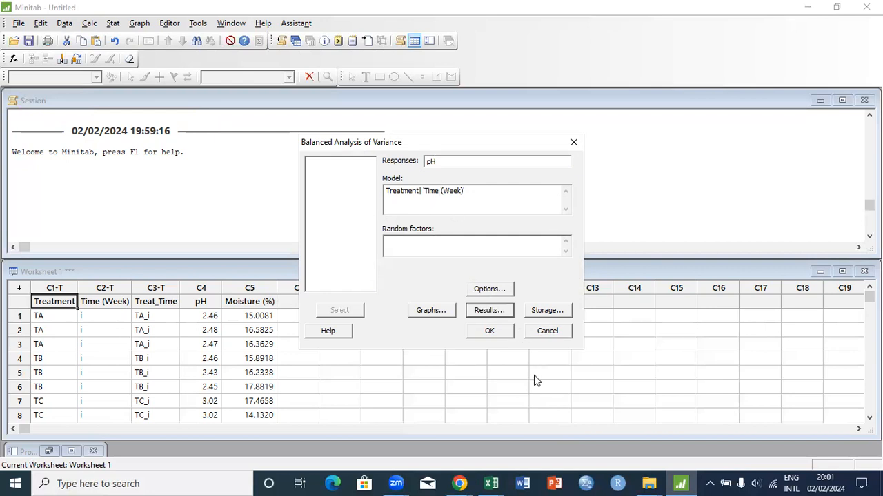
Run the balanced ANOVA and minimize its four pH residual plots after viewing each one.
click(489, 333)
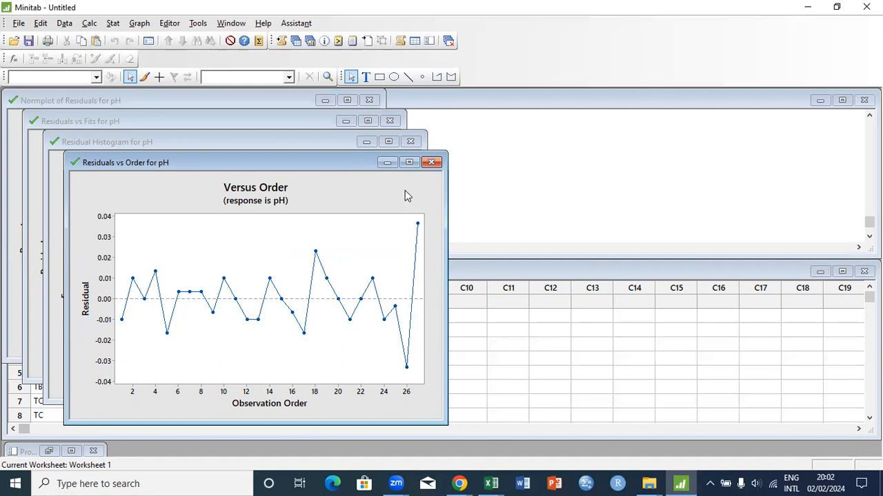
click(388, 163)
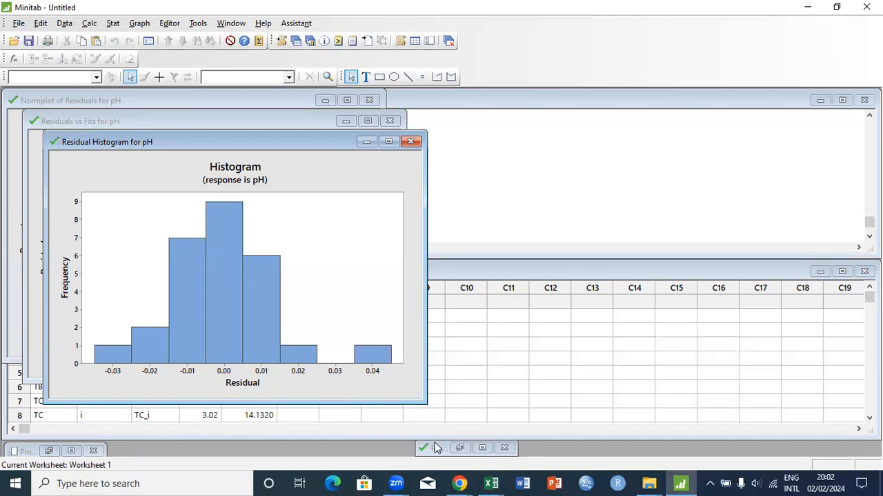
click(459, 448)
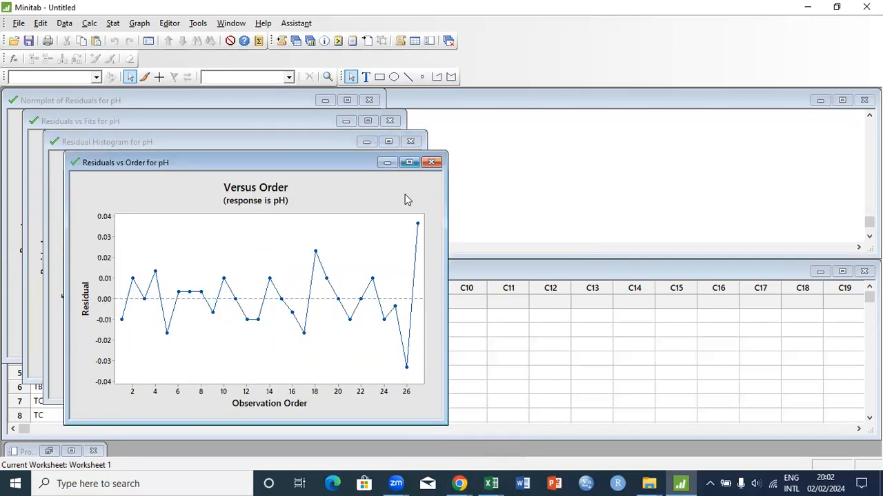
click(387, 163)
click(367, 142)
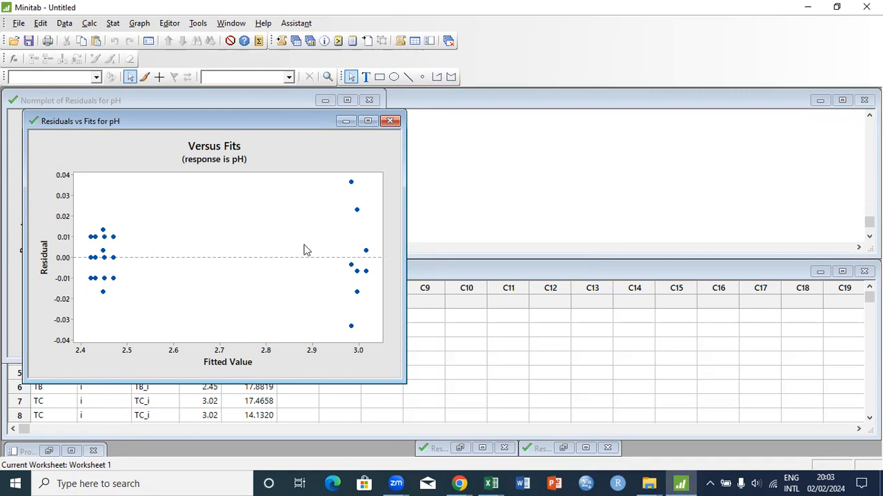
click(345, 120)
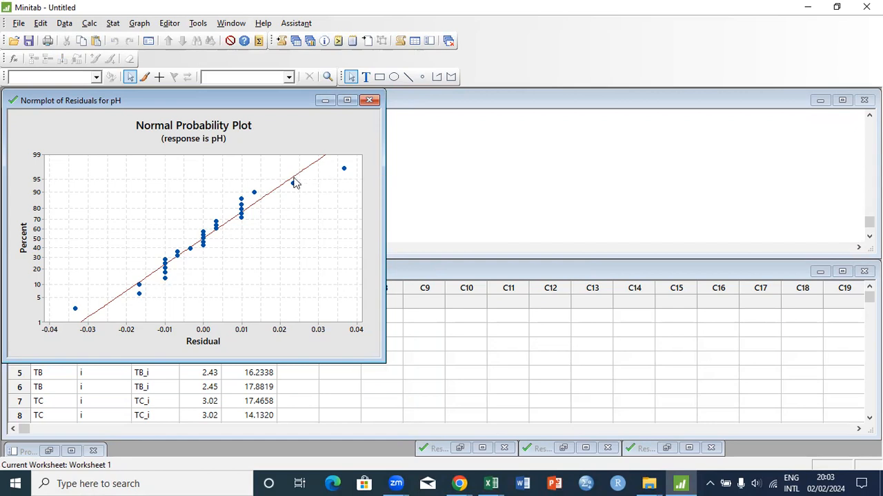
click(325, 100)
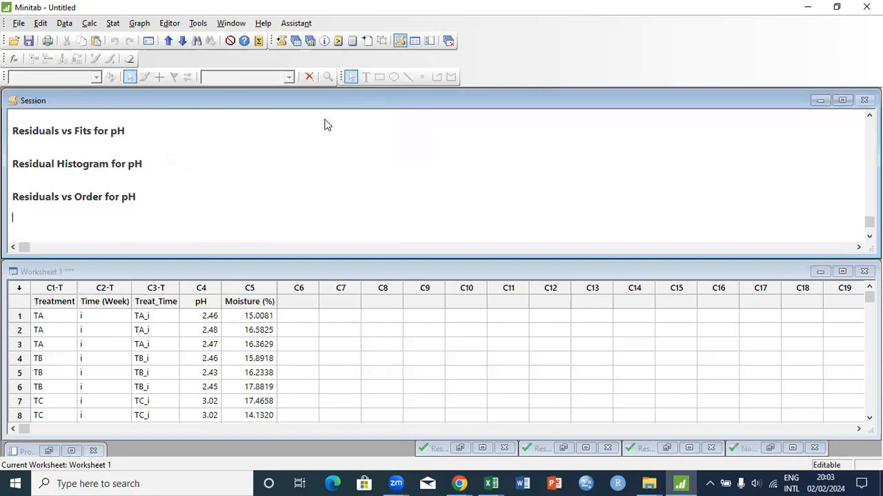
Look back through the session output from the residual plot headings to the start of the pH ANOVA report.
key(Up)
key(Up)
key(Up)
key(Up)
key(Up)
key(Up)
key(Up)
key(Up)
key(Up)
key(Up)
key(Up)
key(Up)
key(Up)
key(Up)
key(Up)
key(Up)
key(Up)
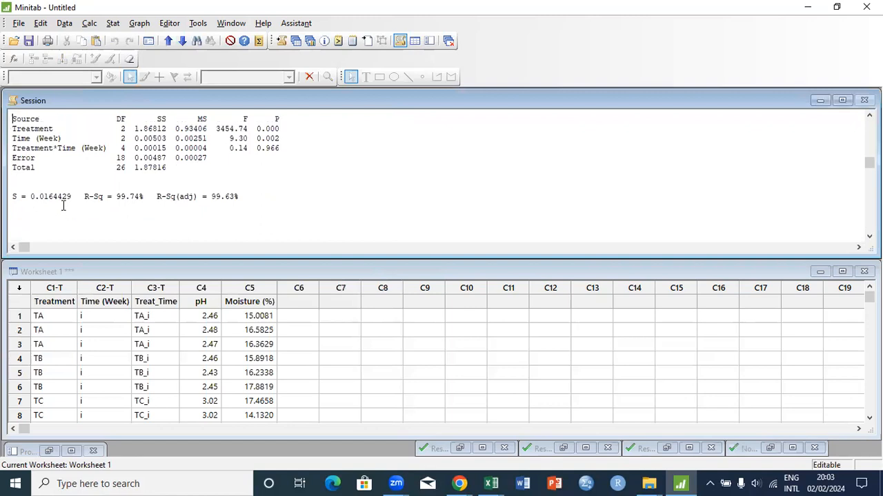
key(Up)
key(Up)
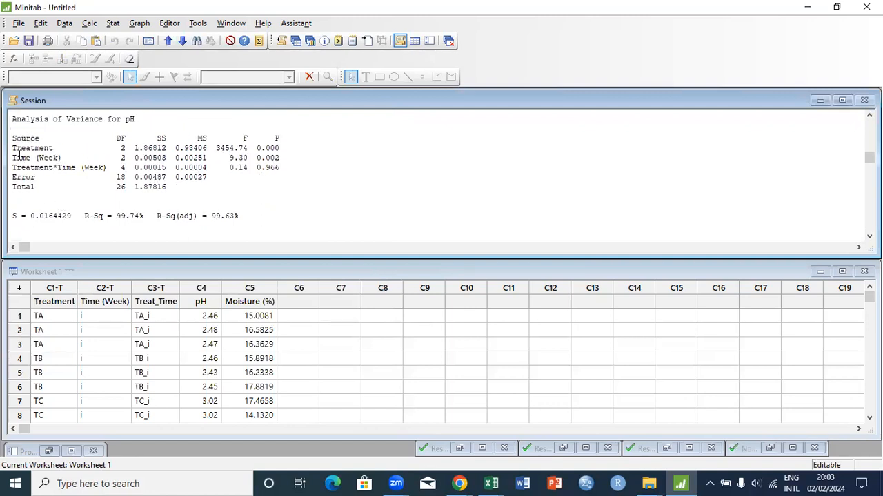
key(Up)
key(Up)
key(Up)
key(Up)
key(Up)
key(Up)
key(Up)
key(Up)
key(Up)
key(Up)
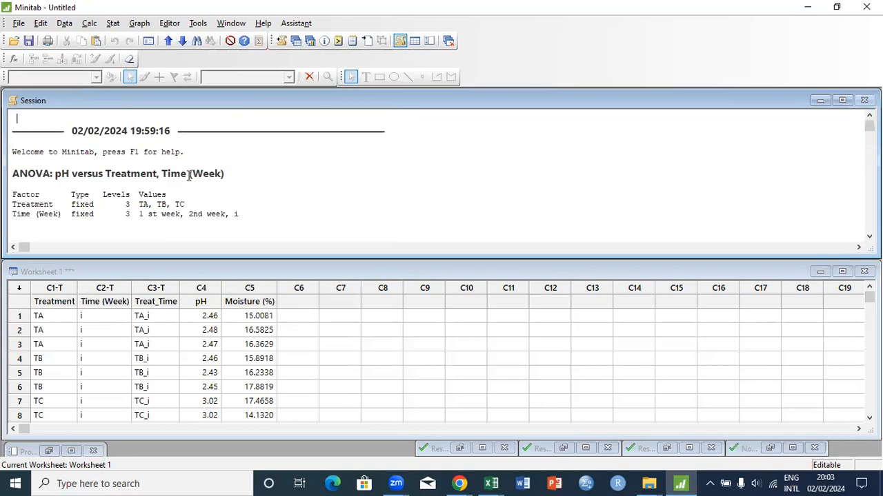
Examine the ANOVA report's heading, factor levels, P values for treatment, week and interaction, and the R-Sq line.
drag(105, 174, 229, 175)
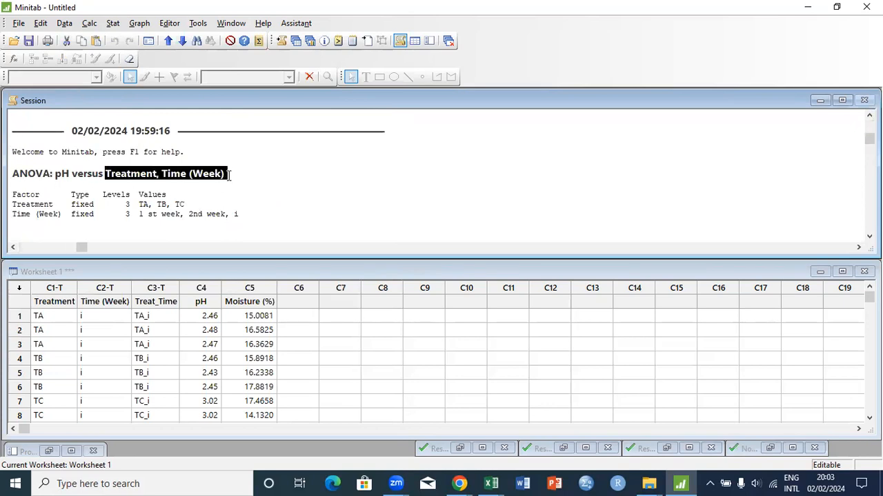
double_click(58, 175)
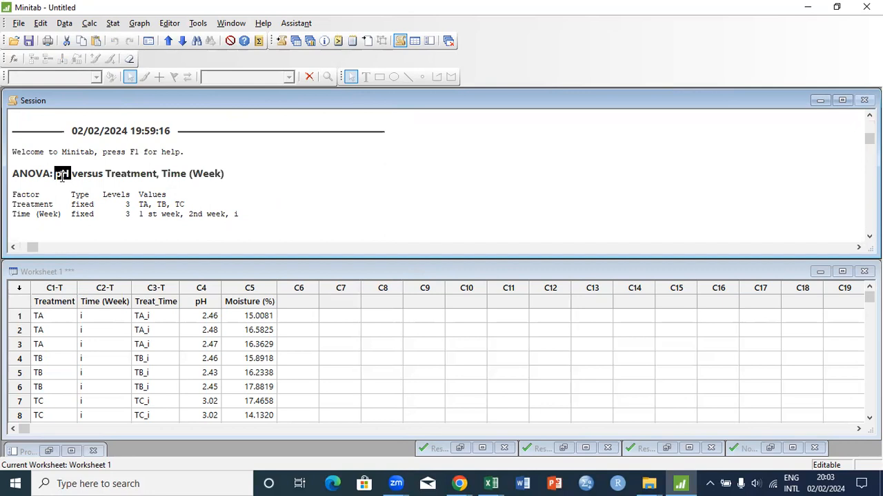
click(62, 177)
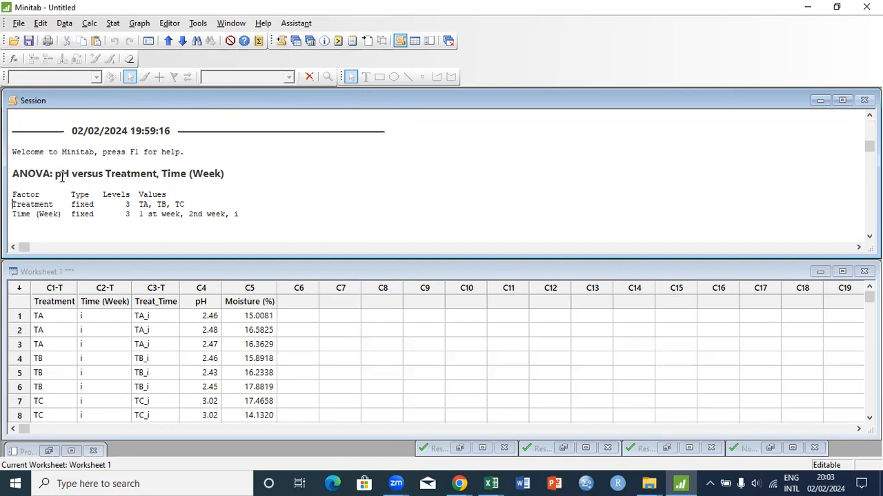
scroll(62, 177, down, 2)
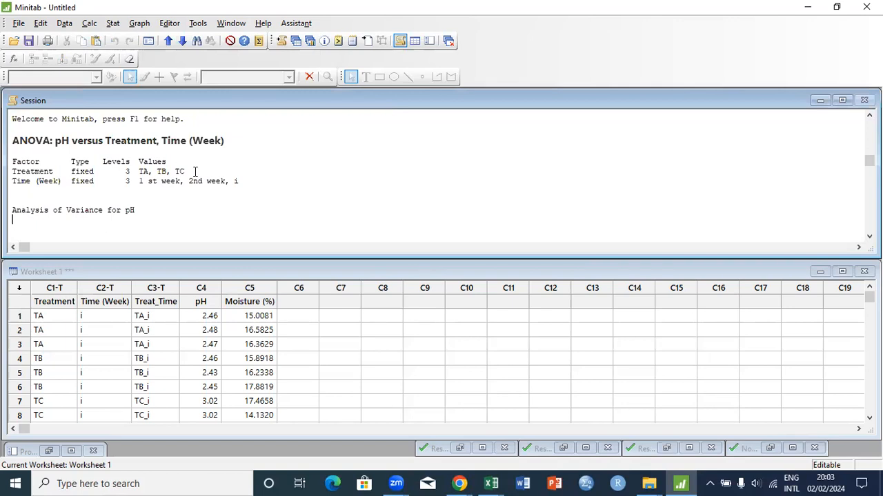
click(138, 187)
key(Down)
key(Down)
key(Down)
key(Down)
key(Down)
key(Down)
key(Down)
key(Down)
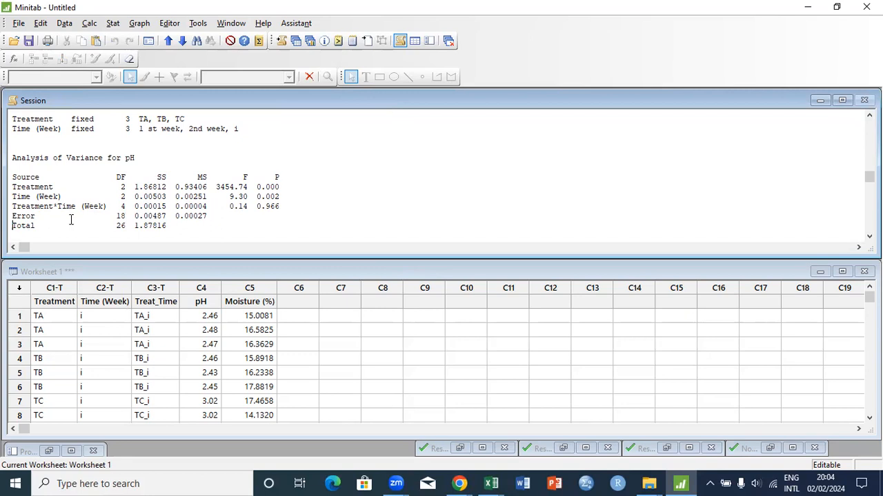
click(181, 232)
key(Down)
key(Down)
key(Down)
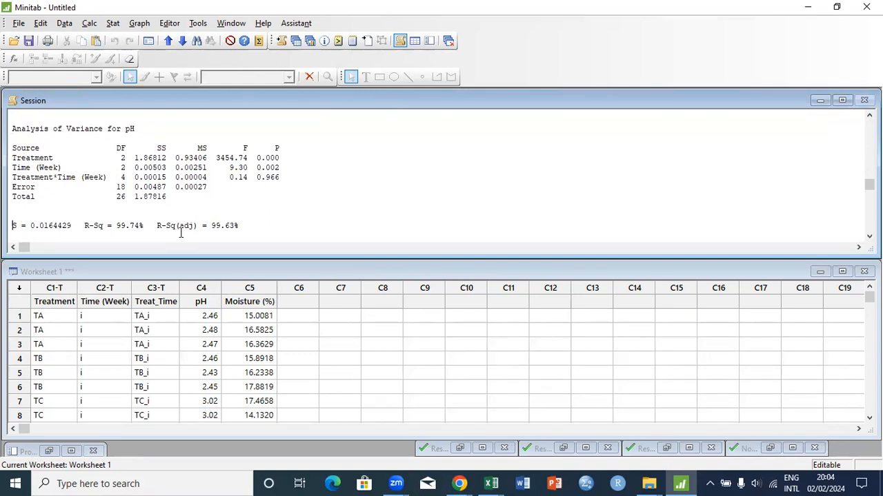
key(Down)
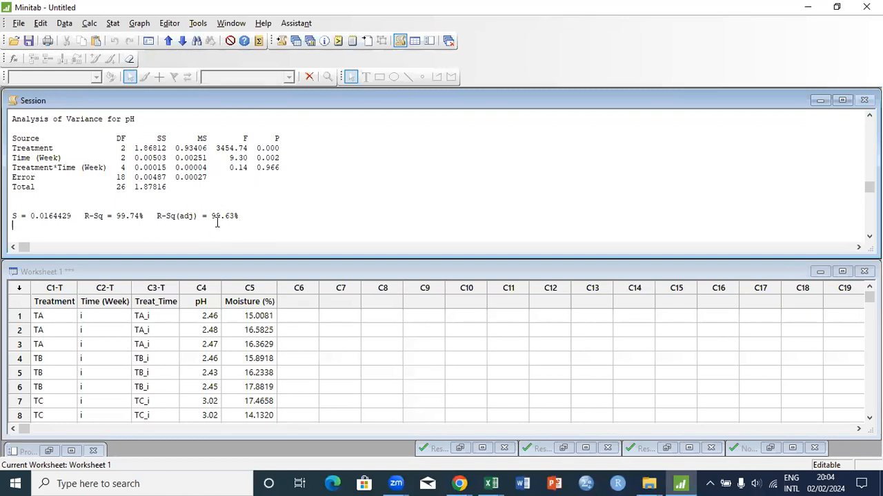
key(Up)
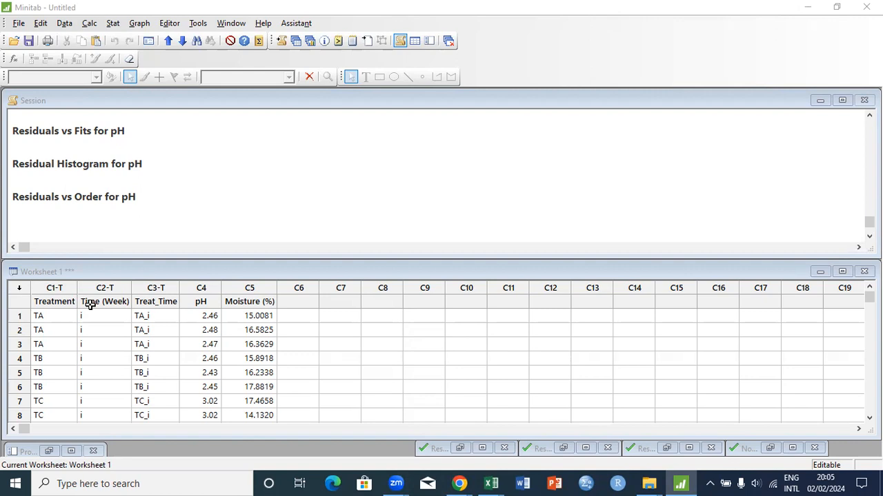
click(155, 301)
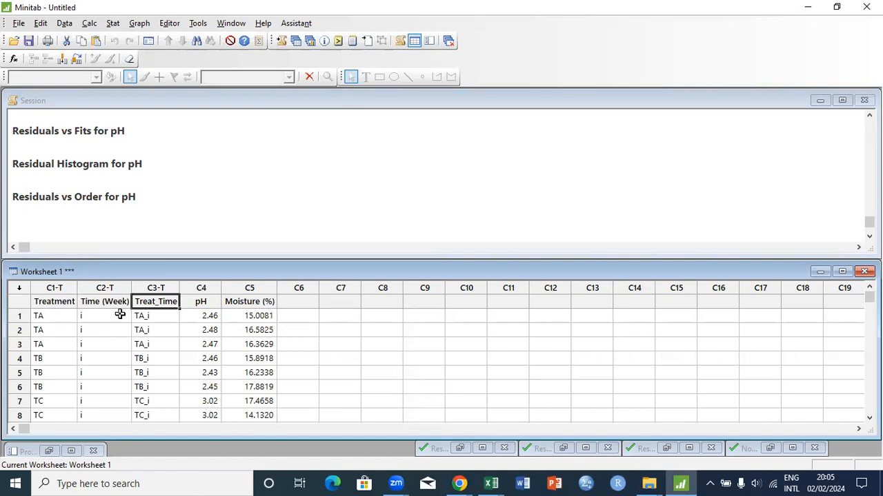
click(160, 312)
click(159, 306)
click(159, 314)
click(159, 306)
click(158, 313)
key(Up)
Start a One-Way ANOVA with pH as the response and Treat_Time as the factor.
click(114, 27)
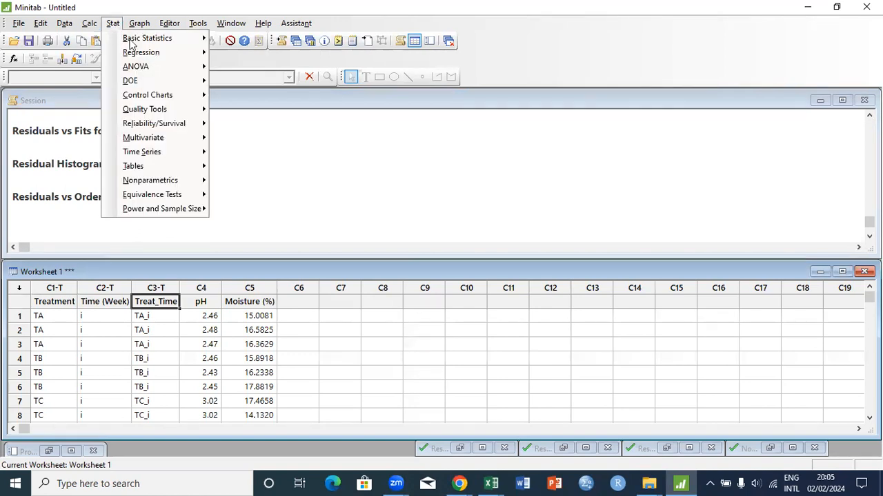
mouse_move(153, 70)
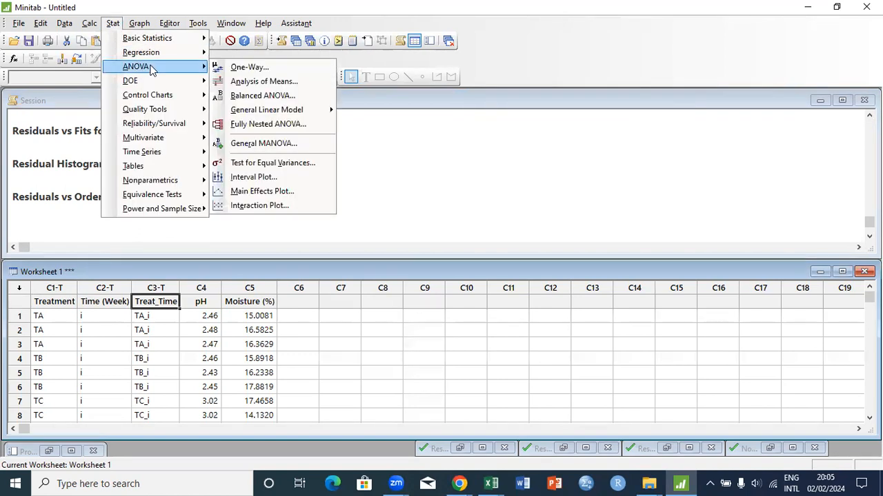
click(255, 66)
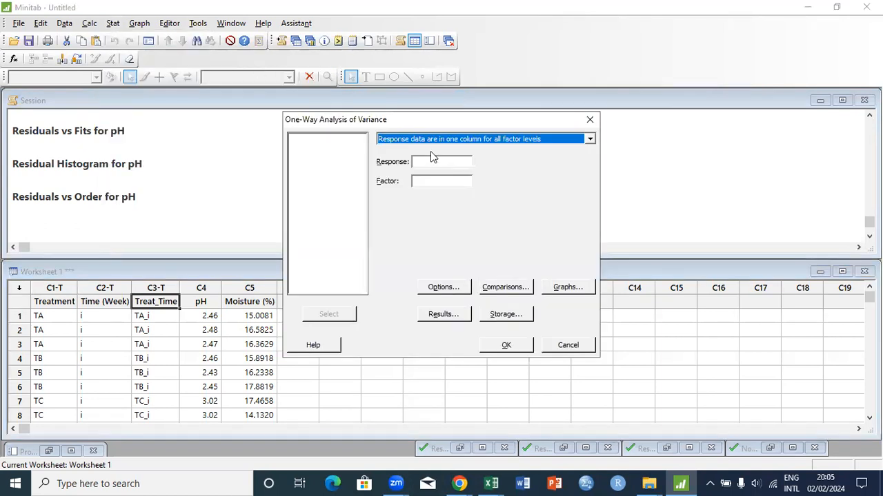
click(441, 162)
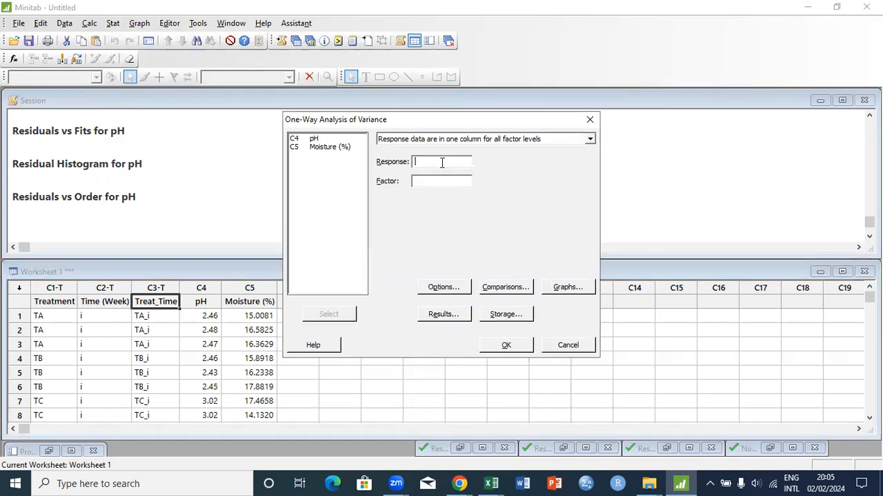
click(314, 139)
double_click(313, 140)
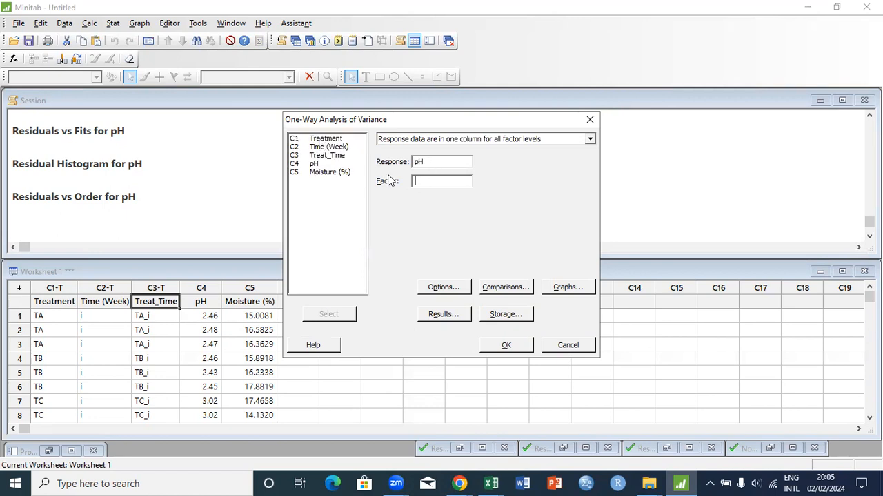
double_click(328, 156)
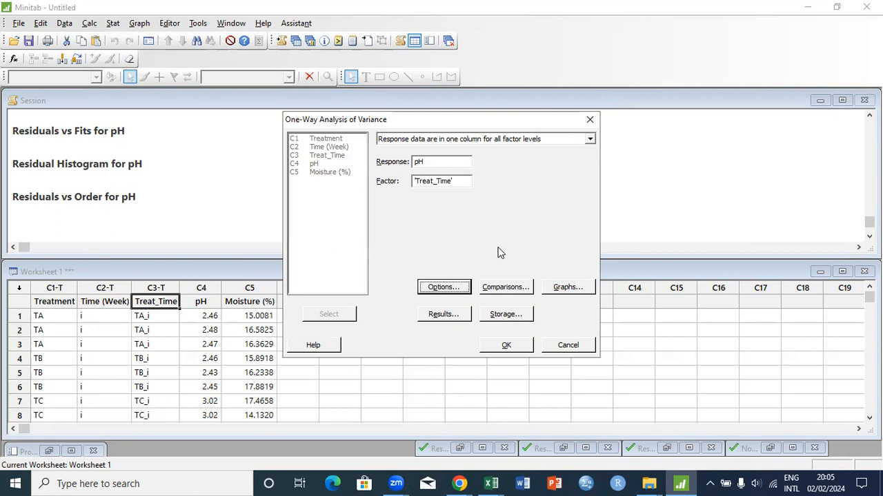
Keep the one-way ANOVA options at equal variances assumed, confidence level 95 and a two-sided confidence interval.
click(460, 288)
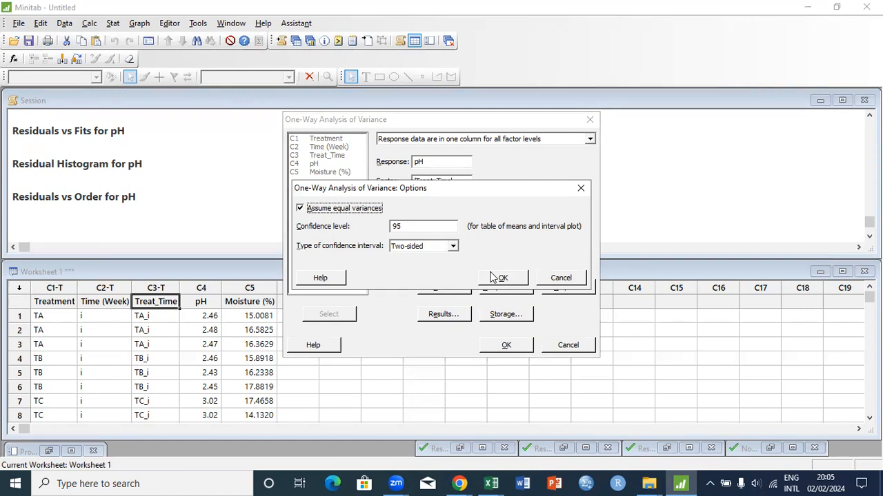
click(452, 246)
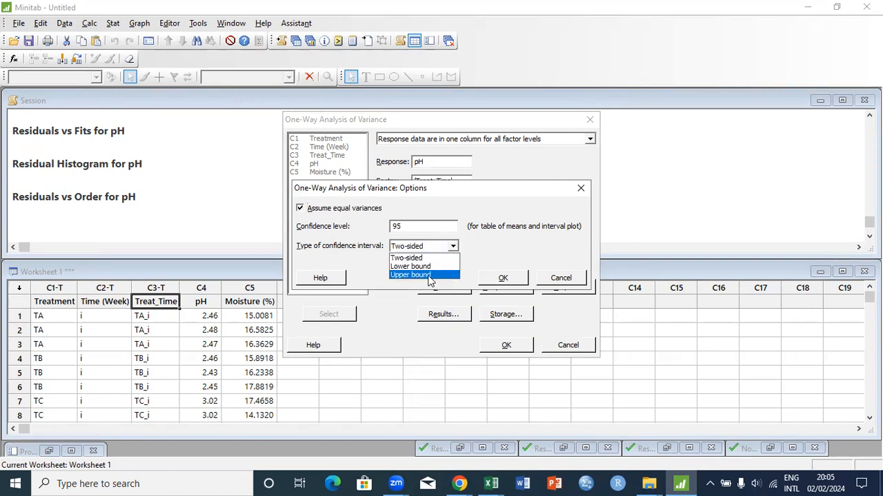
click(455, 251)
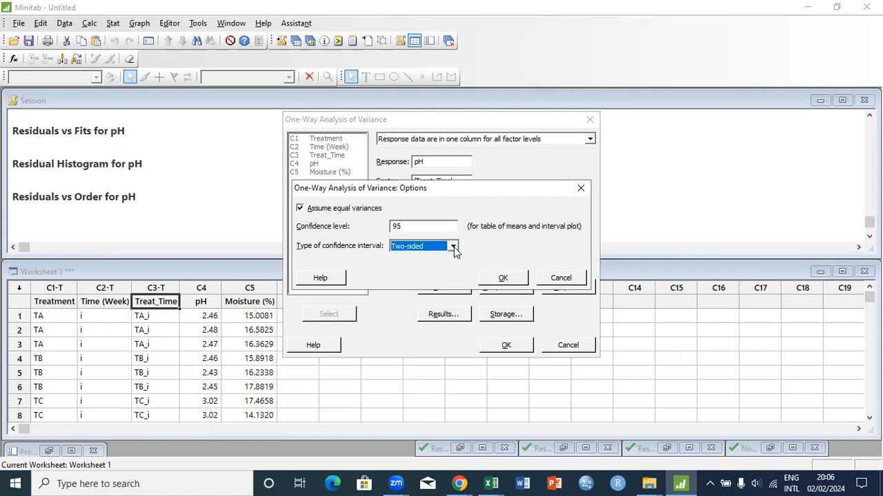
click(506, 279)
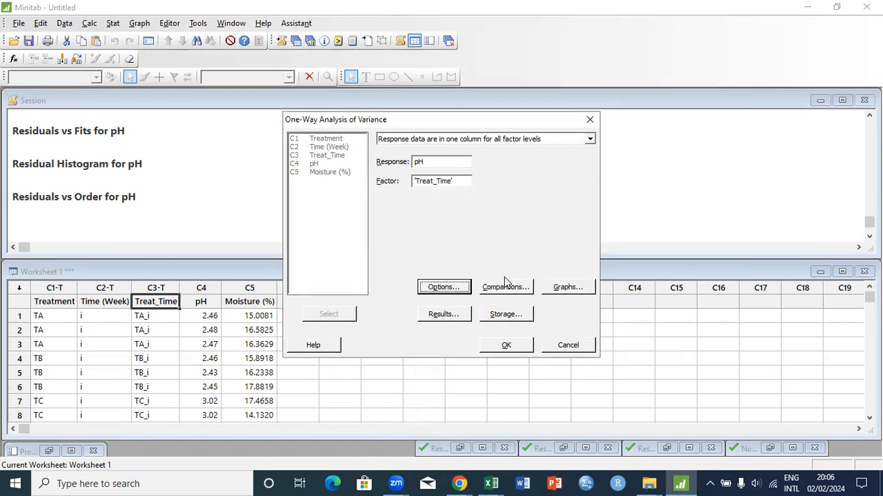
Enable Tukey comparisons with an error rate of 5, keeping the interval plot and grouping information.
click(519, 286)
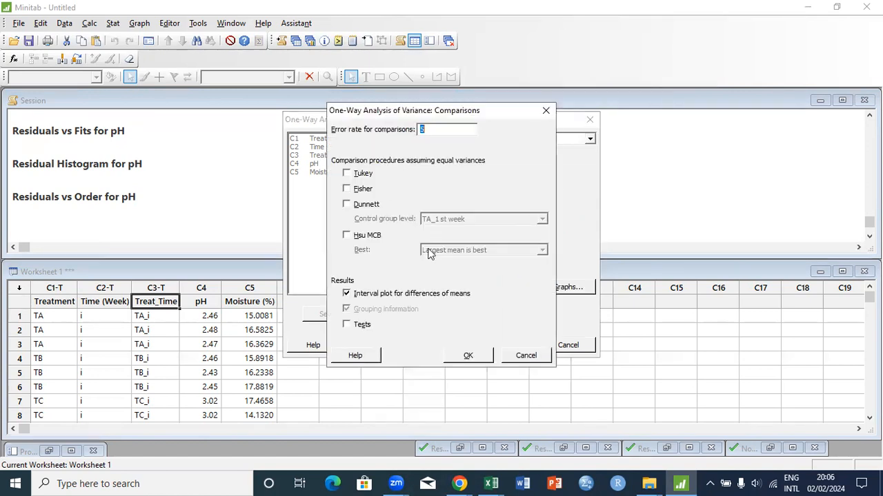
click(358, 177)
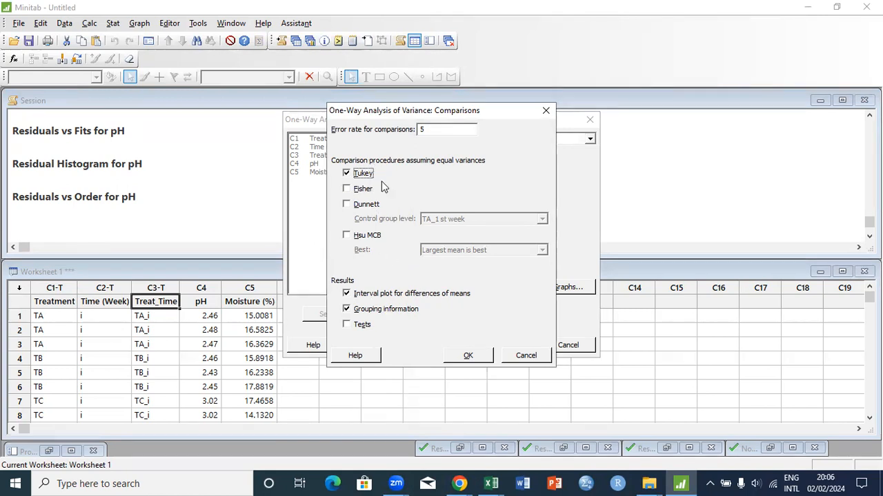
click(475, 357)
Keep the interval plot as the only graph, store neither fits nor residuals, and move the dialog aside.
click(571, 289)
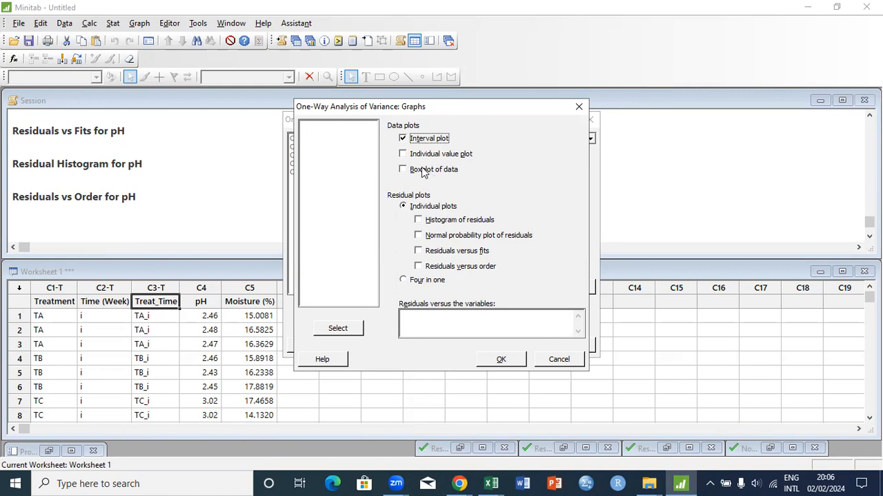
click(504, 362)
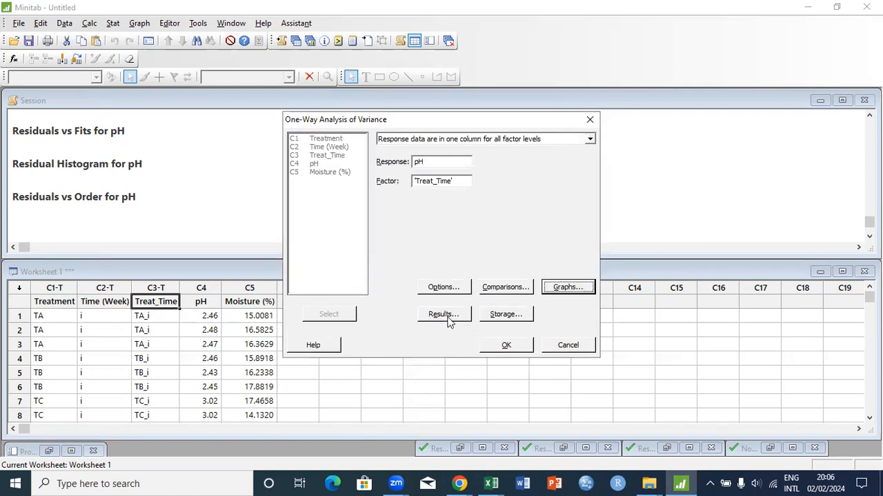
click(504, 348)
click(508, 318)
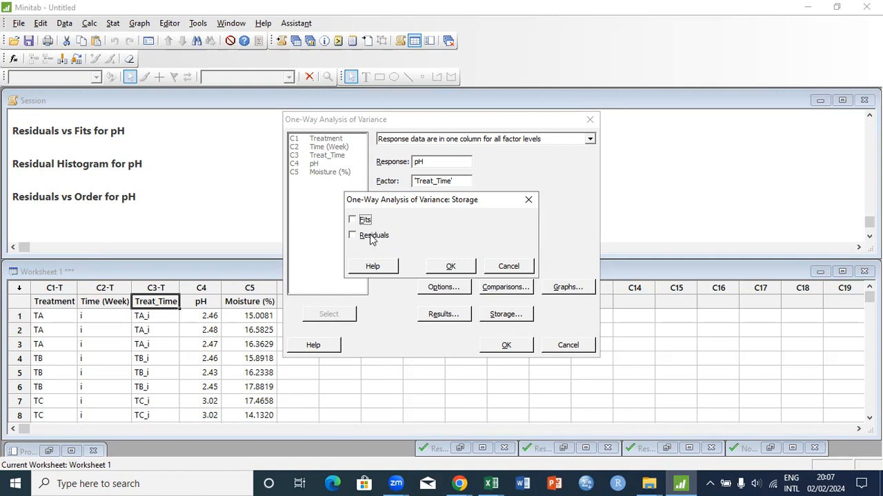
click(451, 267)
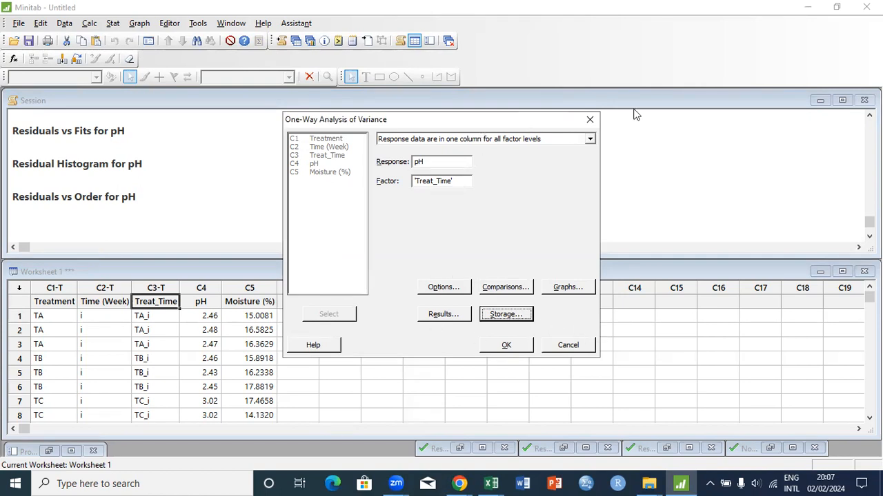
drag(480, 126, 634, 109)
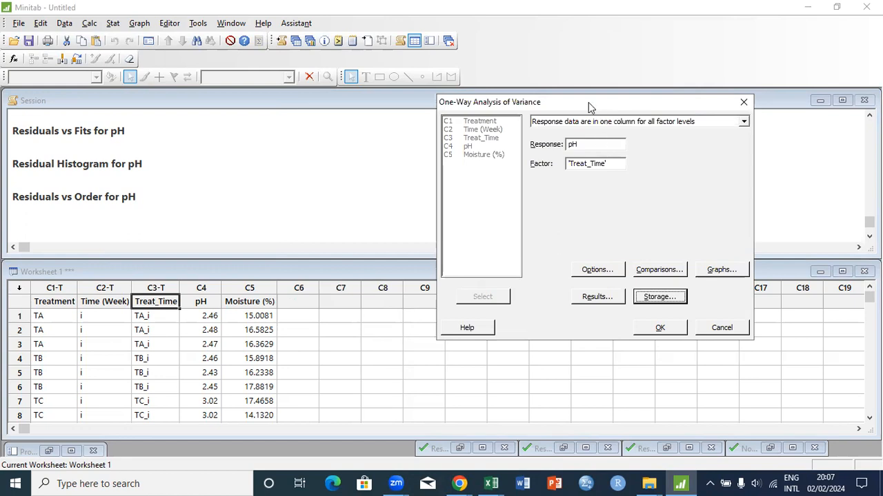
Run the one-way ANOVA of pH on Treat_Time and minimize the resulting Tukey simultaneous confidence interval plot.
drag(584, 102, 471, 90)
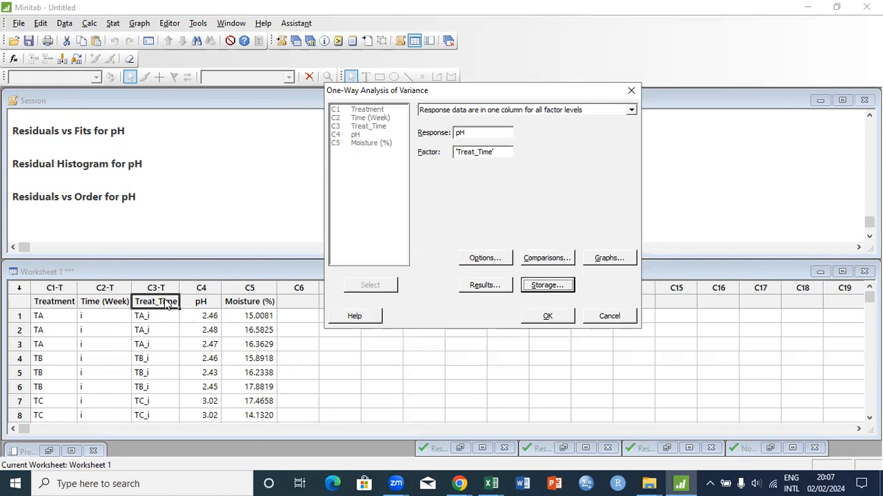
click(548, 317)
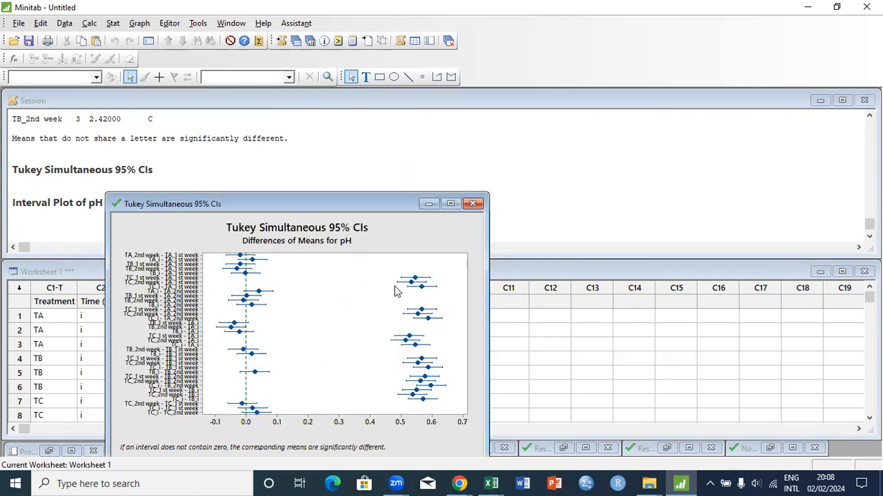
click(428, 205)
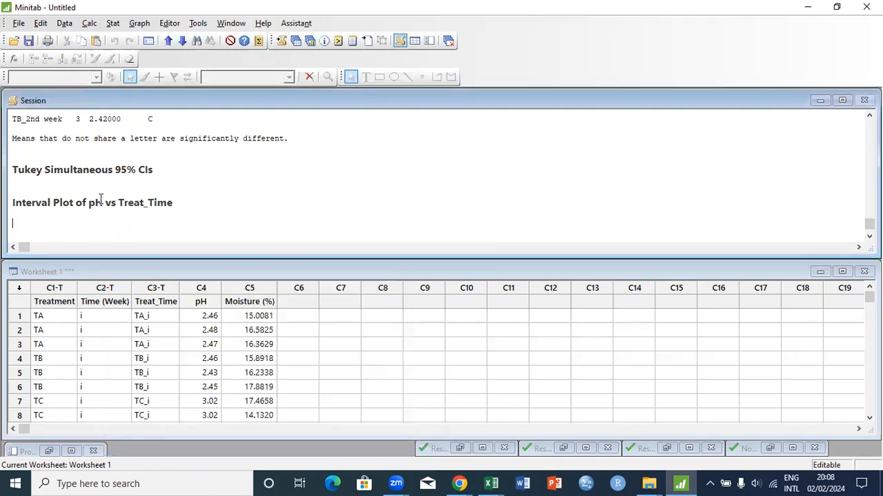
Go back through the session output to the start of the one-way ANOVA of pH versus Treat_Time.
key(Up)
key(Up)
key(Up)
key(Up)
key(Up)
key(Up)
key(Up)
key(Up)
key(Up)
key(Up)
key(Up)
key(Up)
key(Up)
key(Up)
key(Up)
key(Up)
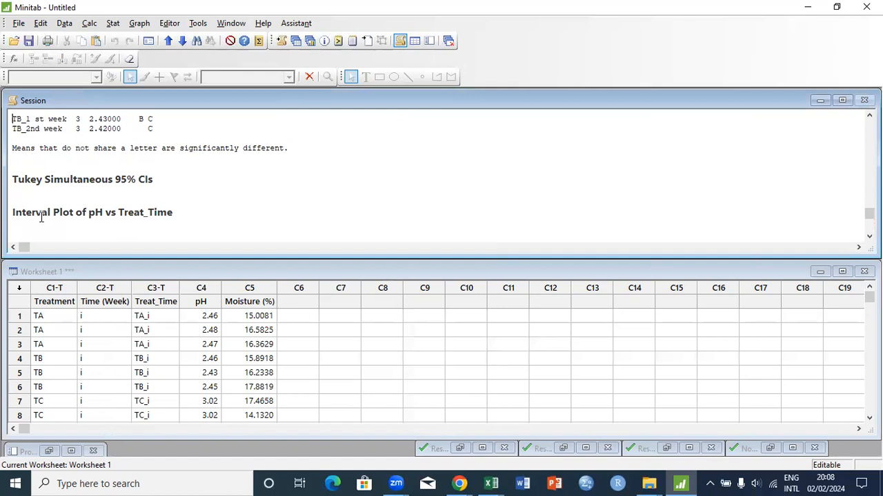
key(Up)
key(Up)
key(Up)
key(Up)
key(Up)
key(Up)
key(Up)
key(Up)
key(Up)
key(Up)
key(Up)
key(Up)
key(Up)
key(Up)
key(Up)
key(Up)
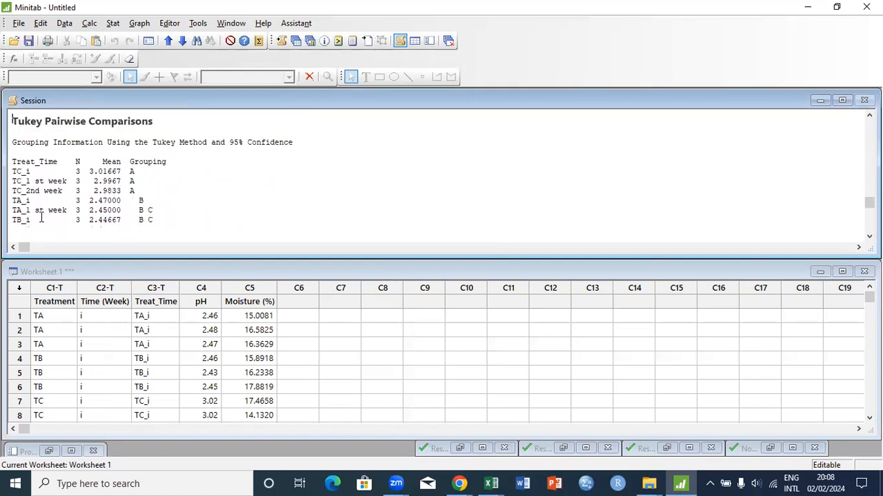
key(Up)
key(Up)
key(Up)
key(Up)
key(Up)
key(Up)
key(Up)
key(Up)
key(Up)
key(Up)
key(Up)
key(Up)
key(Up)
key(Up)
key(Up)
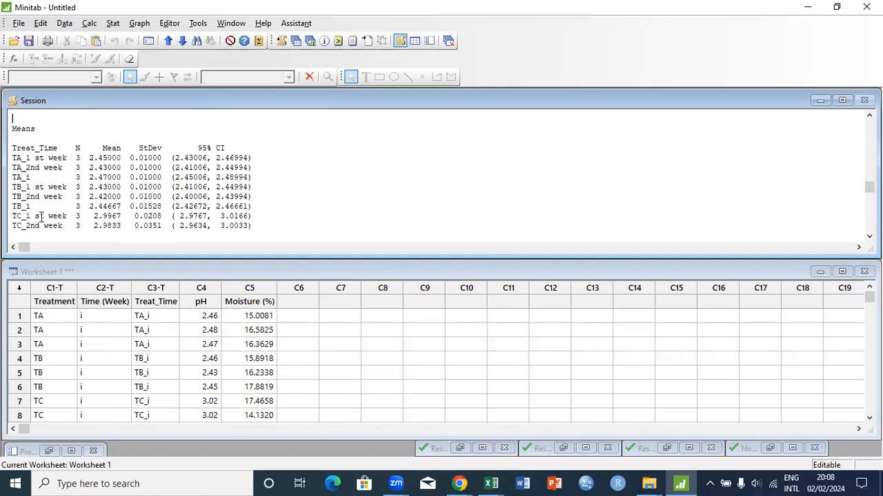
key(Up)
key(Up)
key(Up)
key(Up)
key(Up)
key(Up)
key(Up)
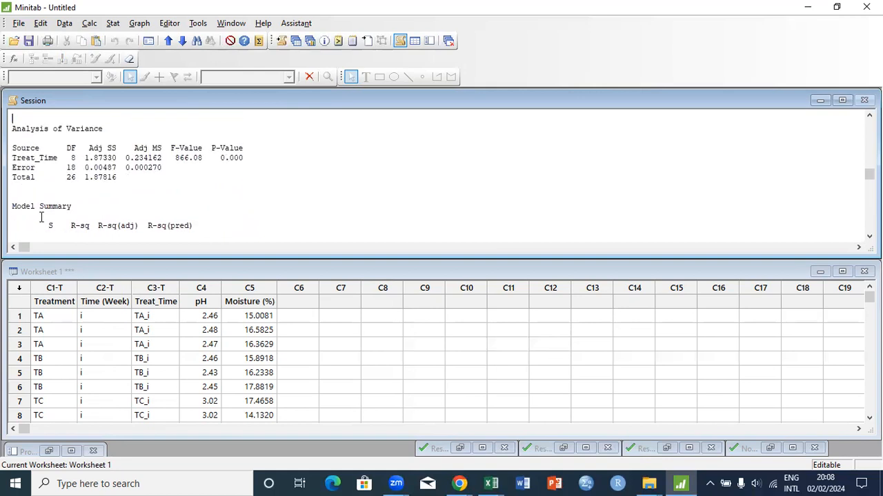
key(Up)
key(Up)
key(Up)
key(Up)
key(Up)
key(Up)
key(Up)
key(Up)
key(Up)
key(Up)
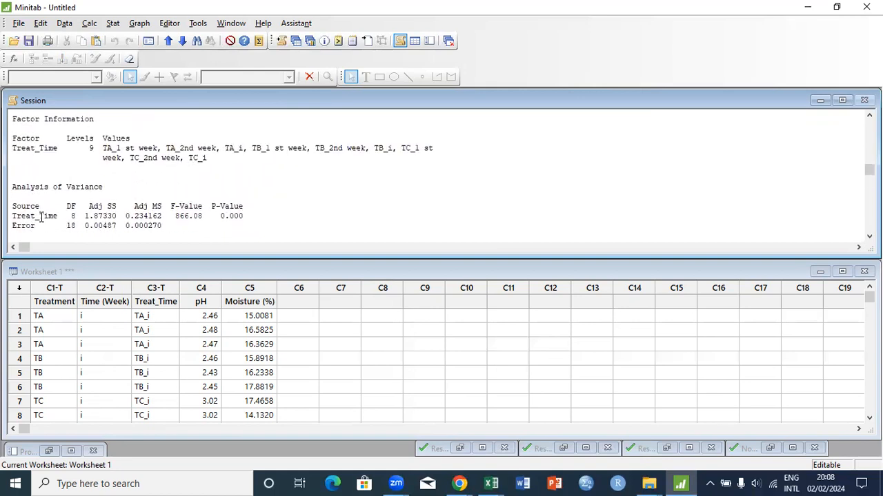
key(Up)
key(Up)
key(Up)
key(Up)
key(Up)
key(Up)
key(Up)
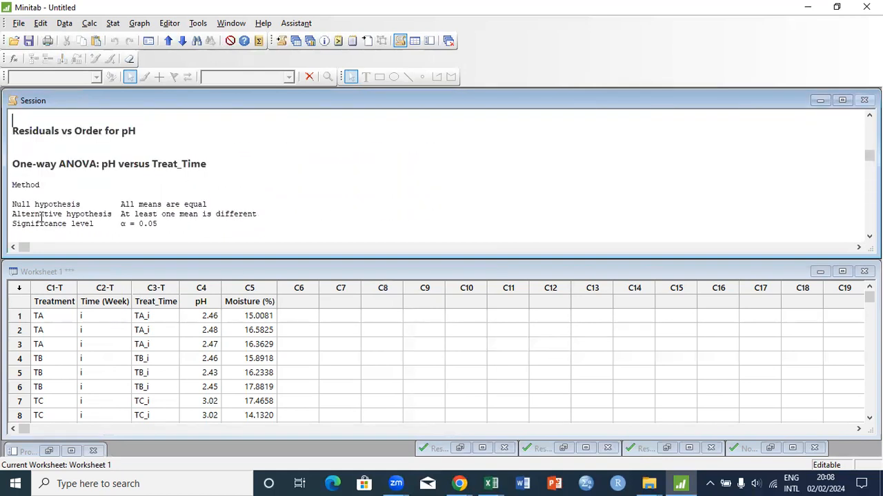
Highlight the null and alternative hypotheses in the Method section of the one-way ANOVA output.
key(Down)
drag(12, 204, 259, 216)
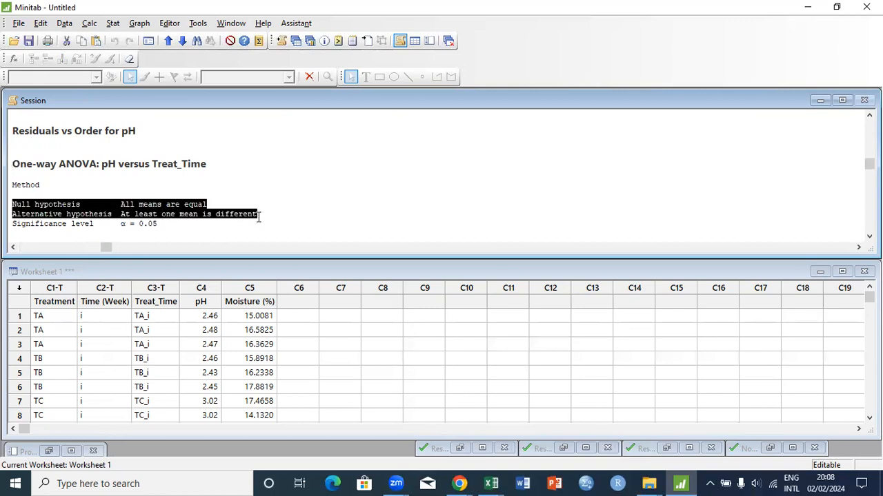
click(160, 204)
Examine the Treat_Time levels and values in the Factor Information table.
key(Down)
key(Down)
key(Down)
key(Down)
key(Down)
key(Down)
key(Down)
key(Down)
key(Down)
key(Down)
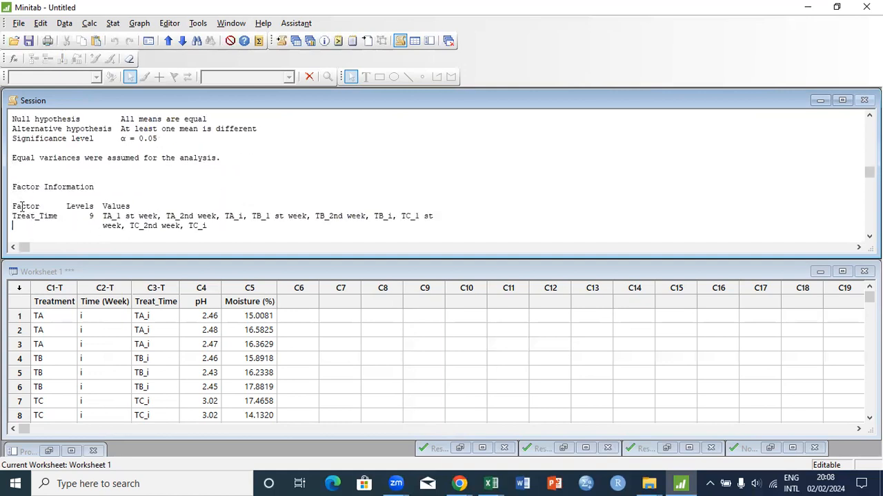
drag(13, 206, 123, 217)
click(124, 216)
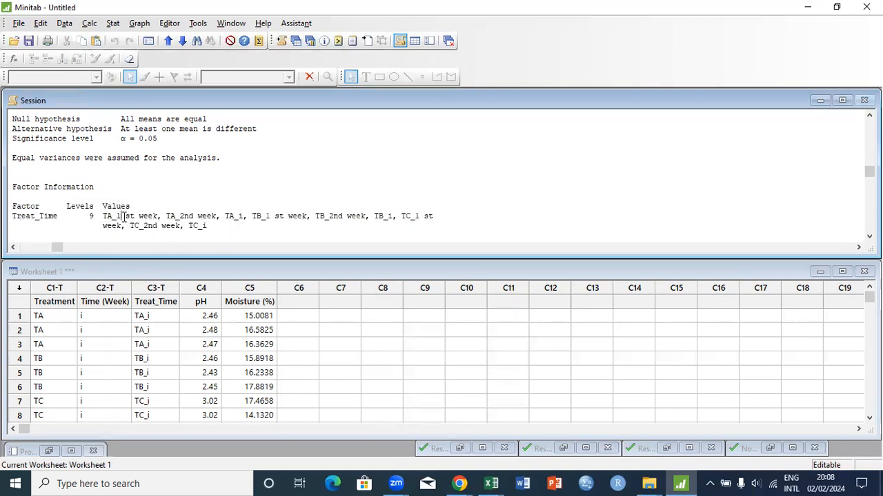
Examine the Analysis of Variance table and highlight the P-value for Treat_Time.
key(Down)
key(Down)
key(Down)
key(Down)
key(Down)
key(Down)
key(Down)
key(Down)
key(Down)
key(Down)
key(Down)
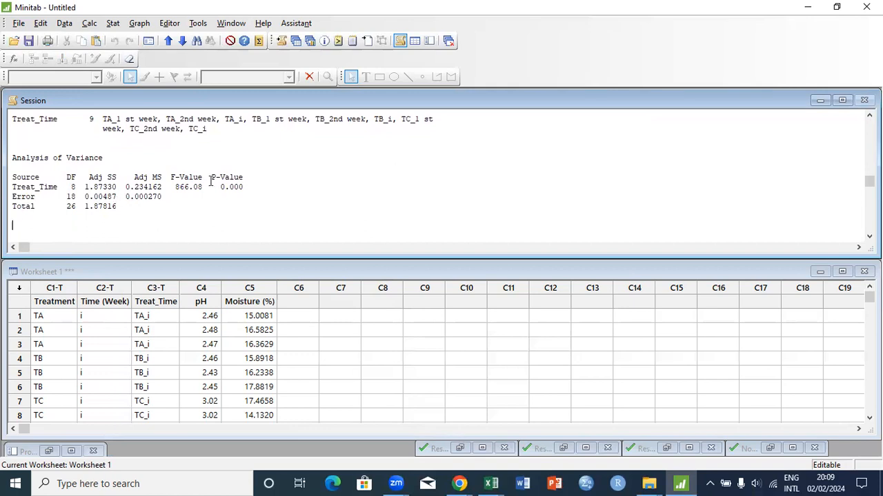
drag(211, 187, 249, 186)
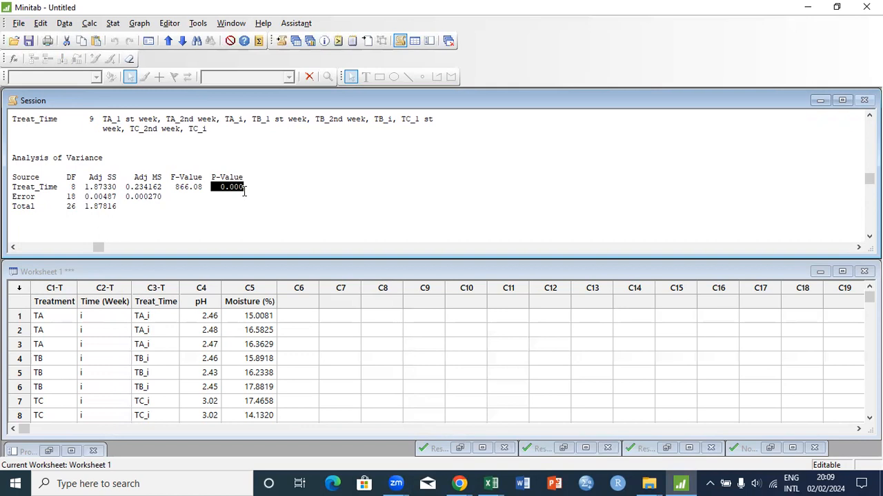
Return to the Method section to compare the Treat_Time P-value with the hypotheses and significance level.
key(Up)
key(Up)
key(Up)
key(Up)
key(Up)
key(Up)
key(Up)
key(Up)
key(Up)
key(Up)
key(Up)
key(Up)
key(Up)
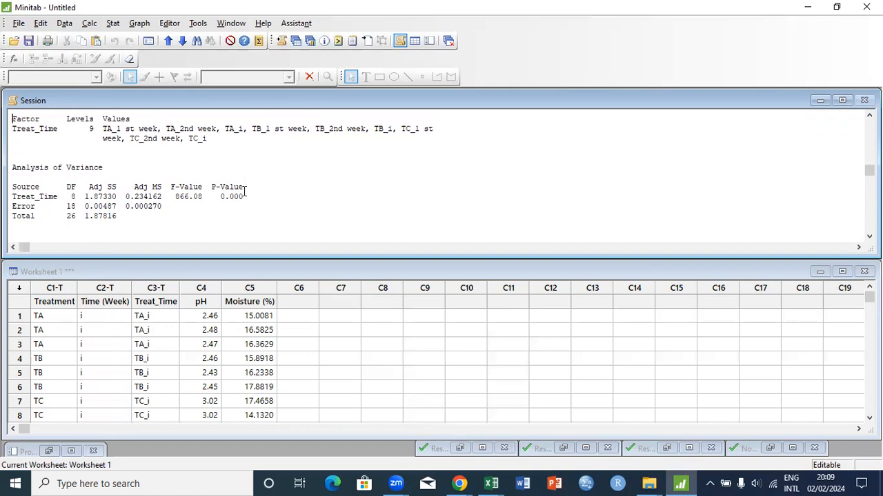
key(Up)
key(Up)
key(Up)
key(Up)
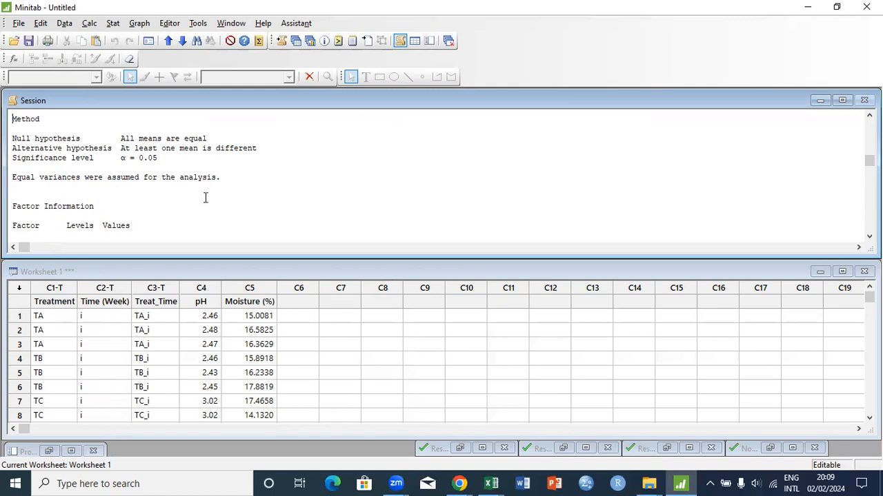
Examine the Model Summary of the one-way ANOVA, including R-sq, R-sq(adj) and R-sq(pred).
key(Down)
key(Down)
key(Down)
key(Down)
key(Down)
key(Down)
key(Down)
key(Down)
key(Down)
key(Down)
key(Down)
key(Down)
key(Down)
key(Down)
key(Down)
key(Down)
key(Down)
key(Down)
key(Down)
key(Down)
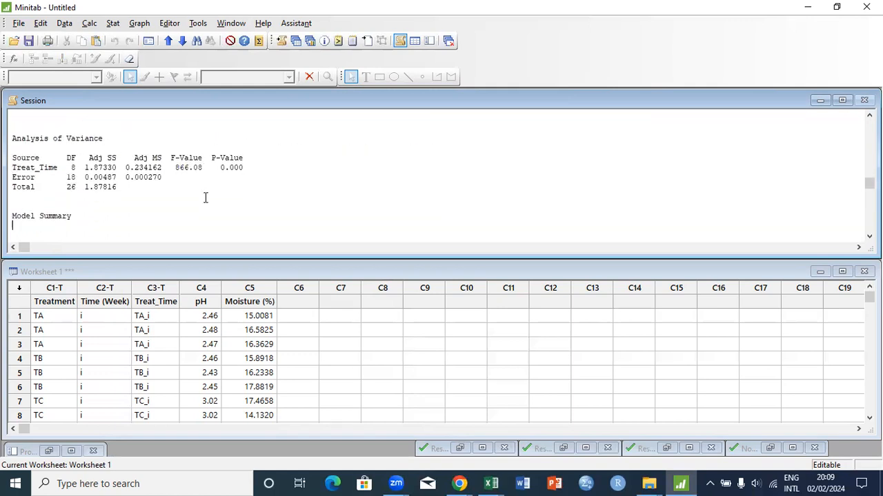
key(Down)
key(Down)
key(Down)
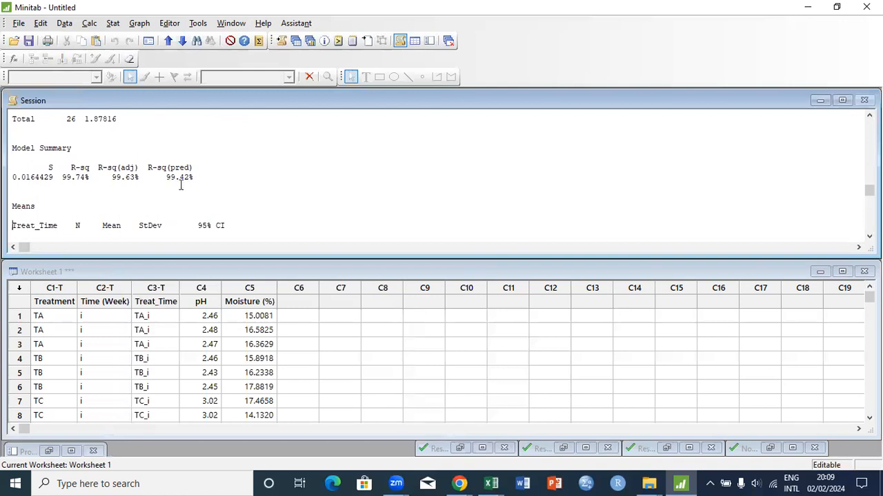
Examine the Means table with the mean, standard deviation and 95% CI of each Treat_Time level.
key(Down)
key(Down)
key(Down)
key(Down)
key(Down)
key(Down)
key(Down)
key(Down)
key(Down)
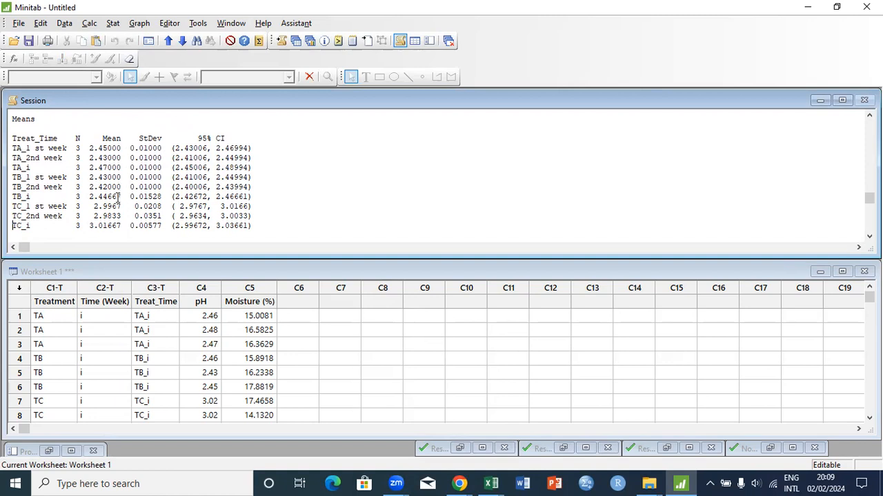
scroll(118, 197, down, 1)
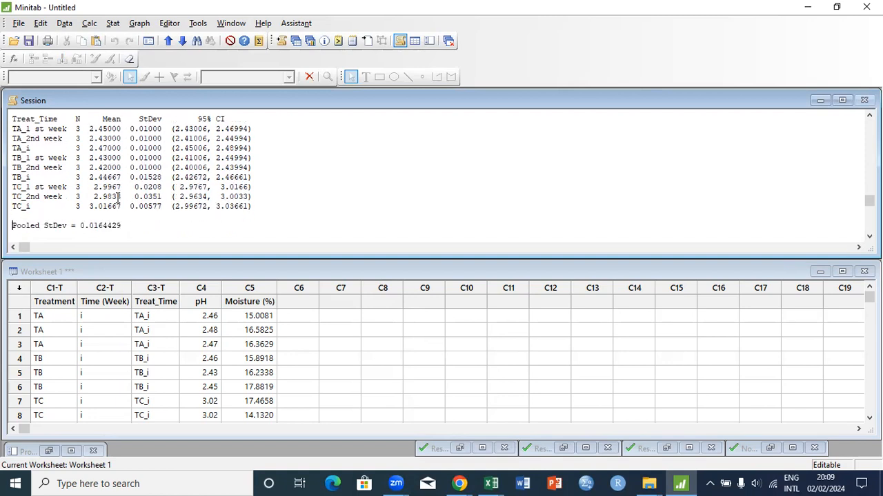
Examine the Tukey grouping letters assigned to the Treat_Time levels.
scroll(118, 197, down, 4)
scroll(118, 198, down, 4)
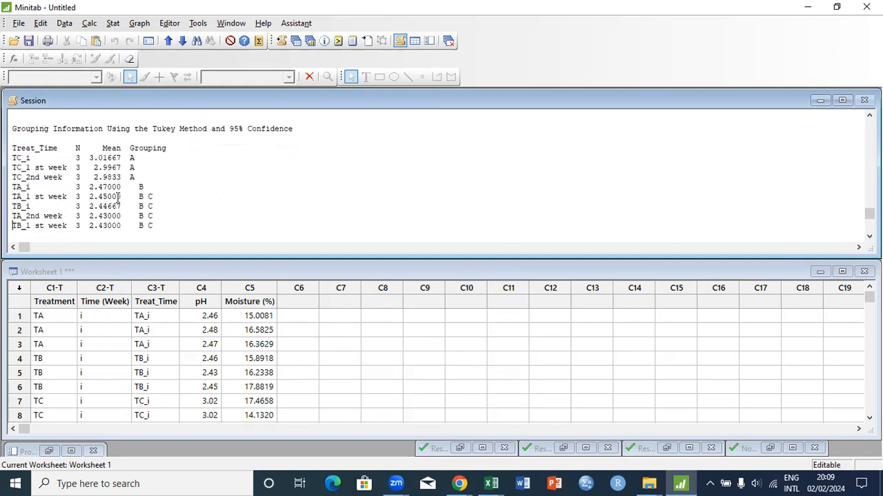
scroll(118, 197, down, 2)
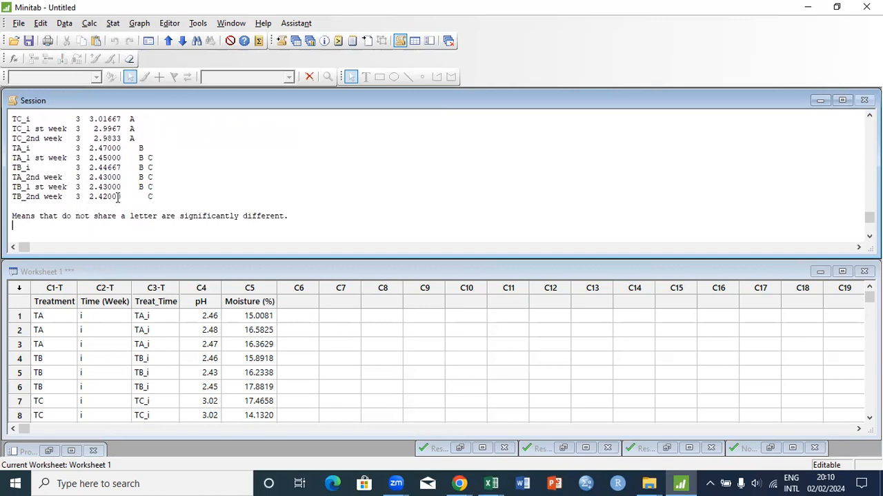
Examine the full Tukey grouping table and highlight the note explaining how shared letters indicate significant differences.
key(Up)
key(Up)
key(Up)
key(Up)
key(Up)
key(Up)
key(Up)
key(Up)
key(Up)
key(Up)
key(Up)
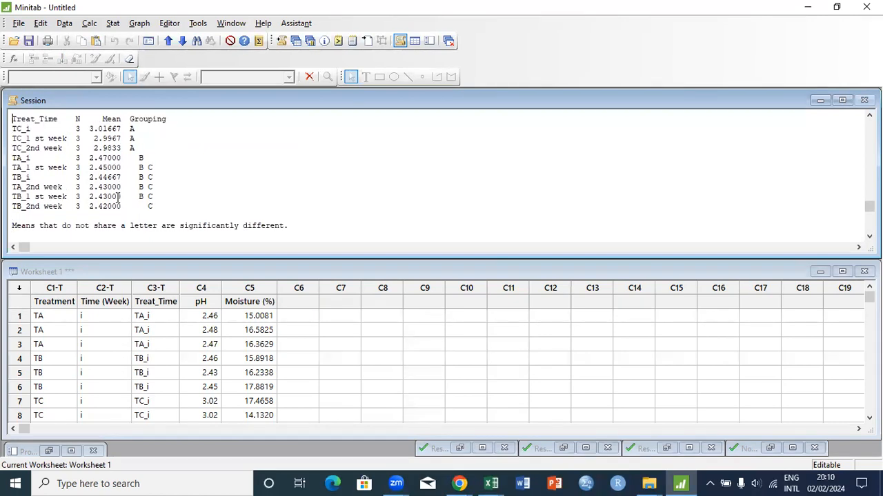
scroll(35, 225, down, 3)
mouse_move(34, 225)
mouse_down()
mouse_move(306, 221)
mouse_move(289, 229)
mouse_up()
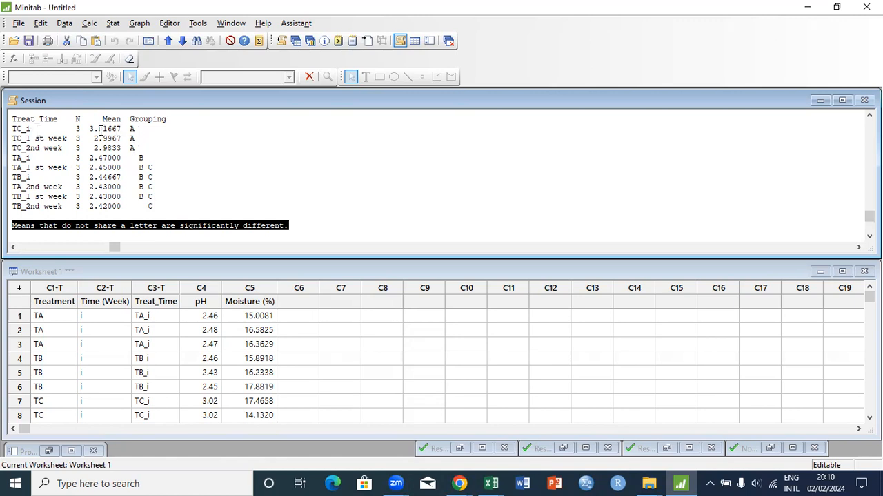
Compare the means and grouping letters of the TC levels with those of the TA and TB levels.
drag(91, 129, 126, 148)
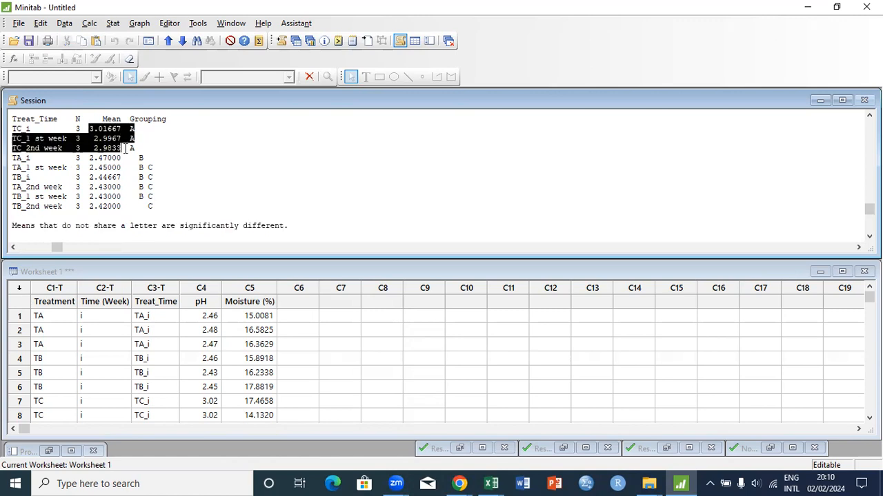
click(171, 173)
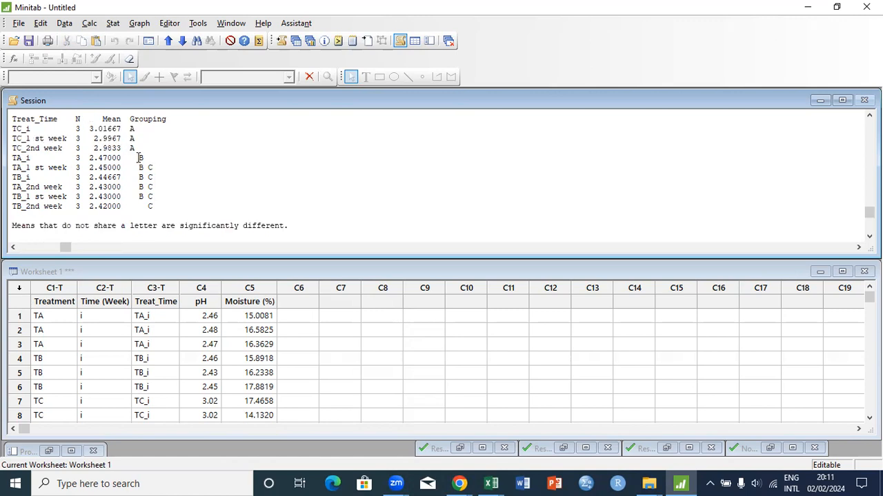
drag(139, 158, 158, 197)
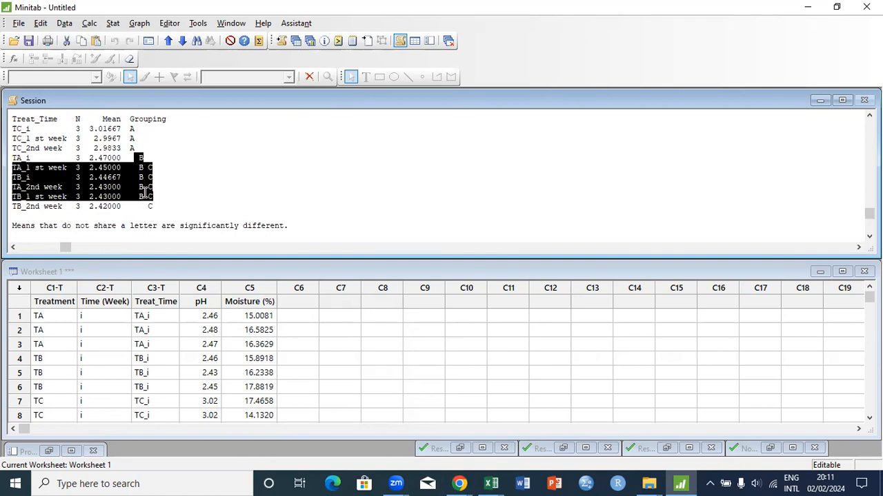
double_click(142, 167)
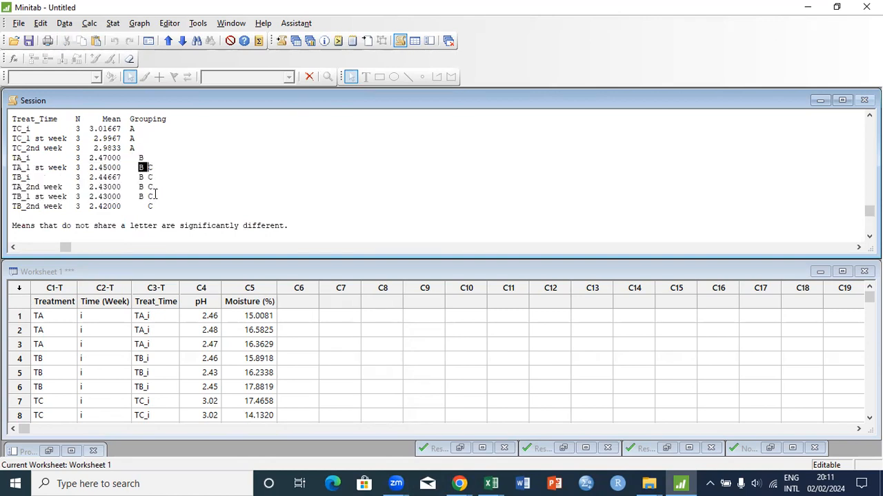
drag(135, 168, 153, 206)
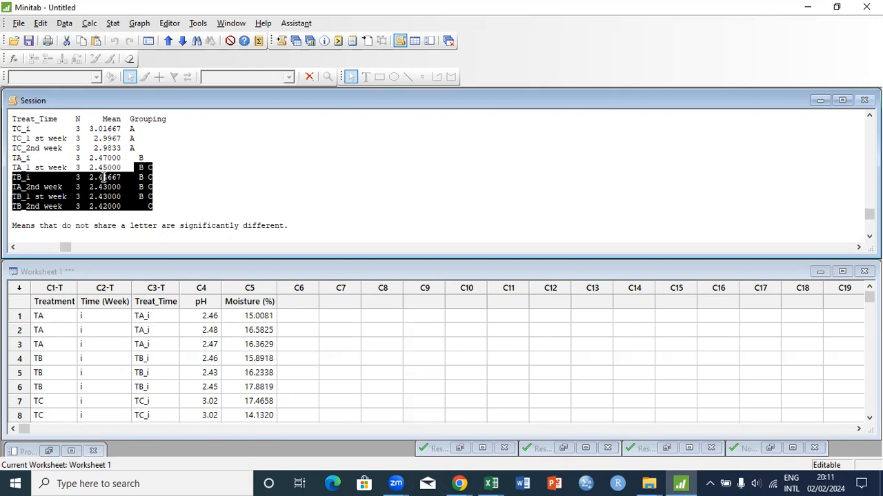
drag(13, 168, 154, 204)
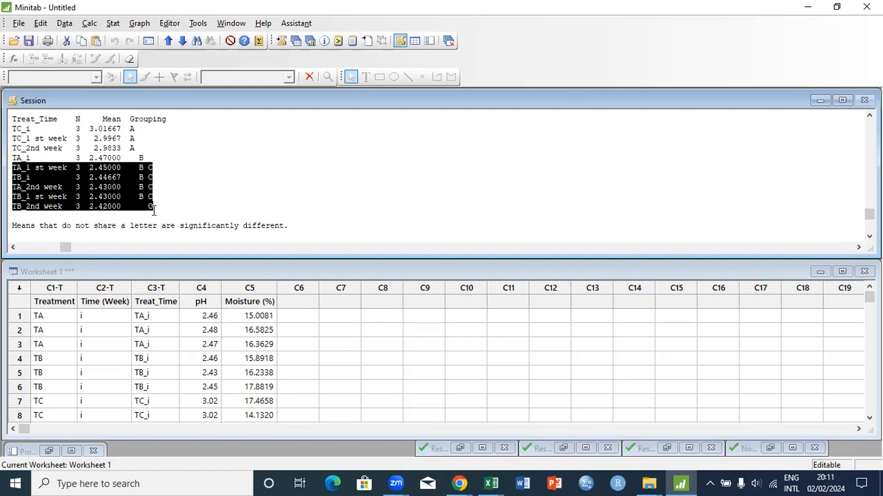
Contrast the grouping letters of TA_i and TB_2nd week, and review the three TC rows.
click(147, 159)
drag(137, 158, 140, 160)
drag(154, 206, 148, 207)
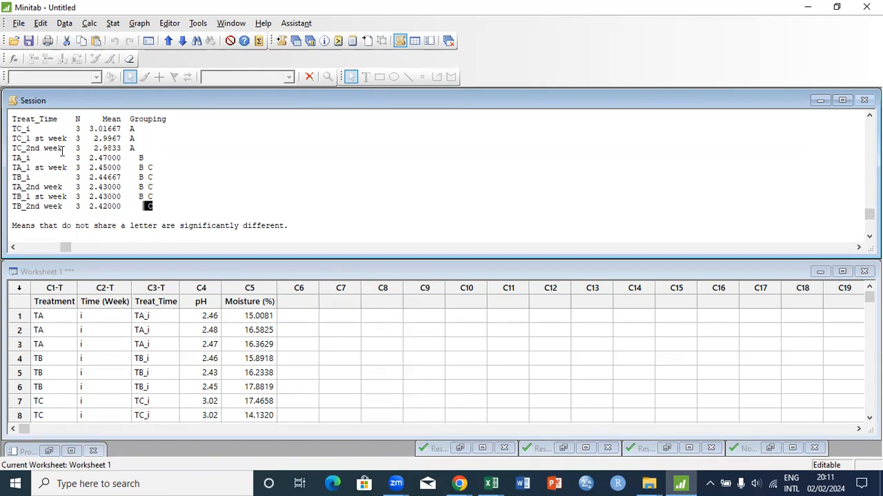
click(146, 158)
drag(12, 129, 140, 149)
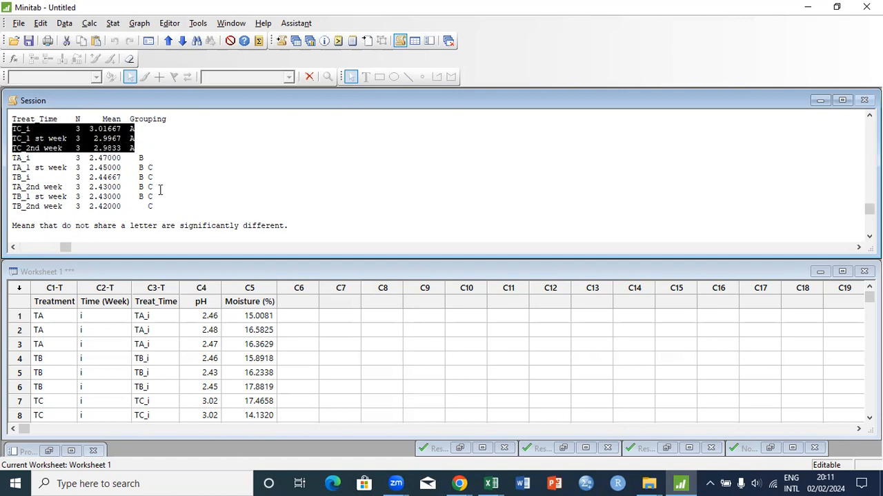
click(141, 210)
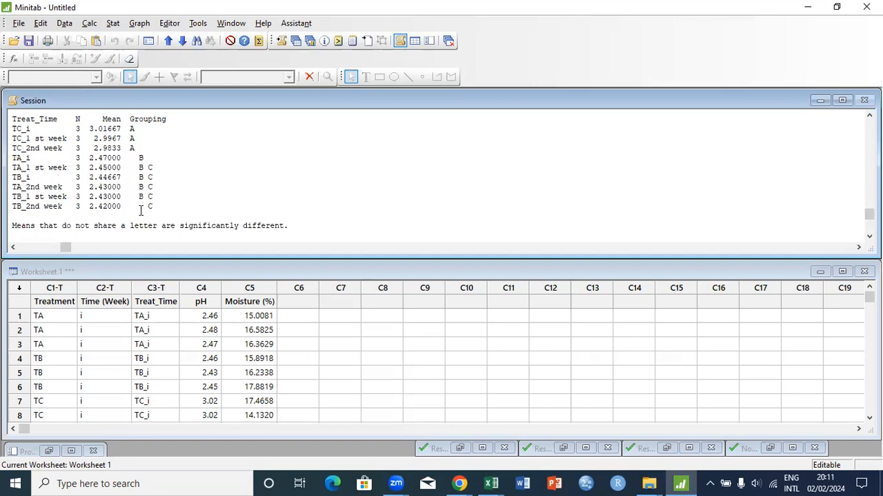
Bring up the one-way ANOVA Means table in Minitab and arrange a blank Word document side by side with it.
scroll(141, 210, up, 5)
scroll(140, 210, up, 1)
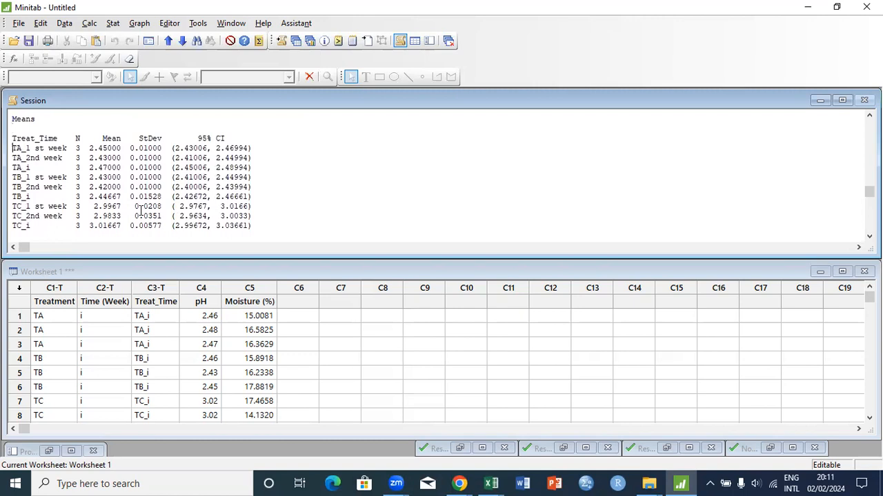
click(522, 483)
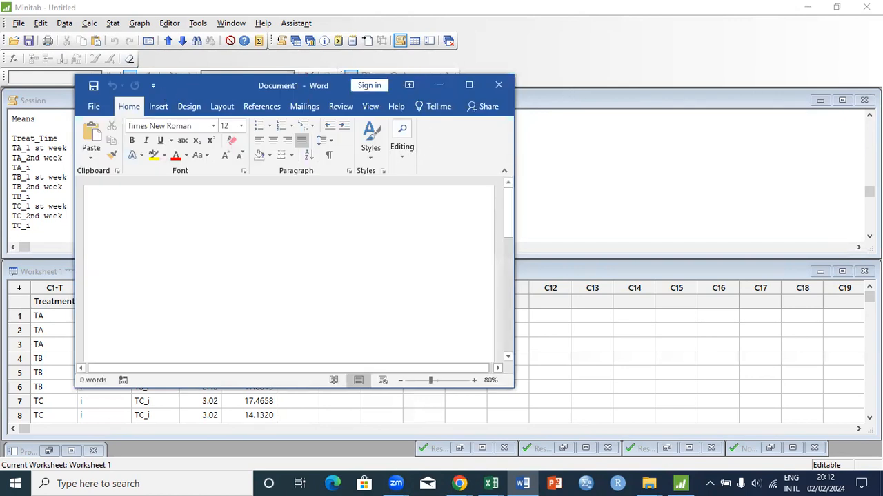
key(super+Right)
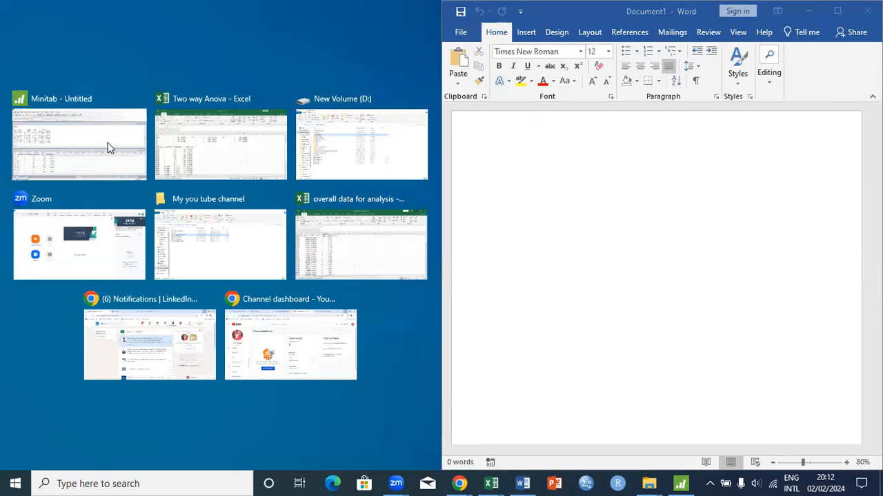
click(109, 146)
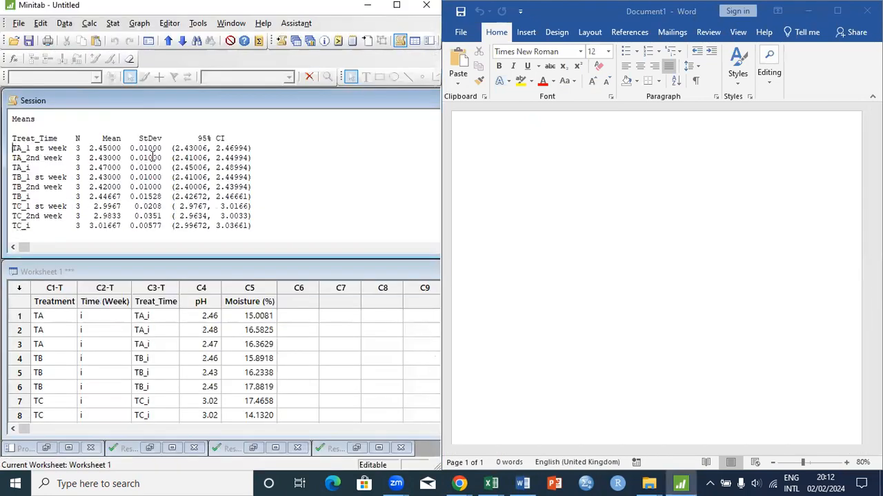
click(520, 160)
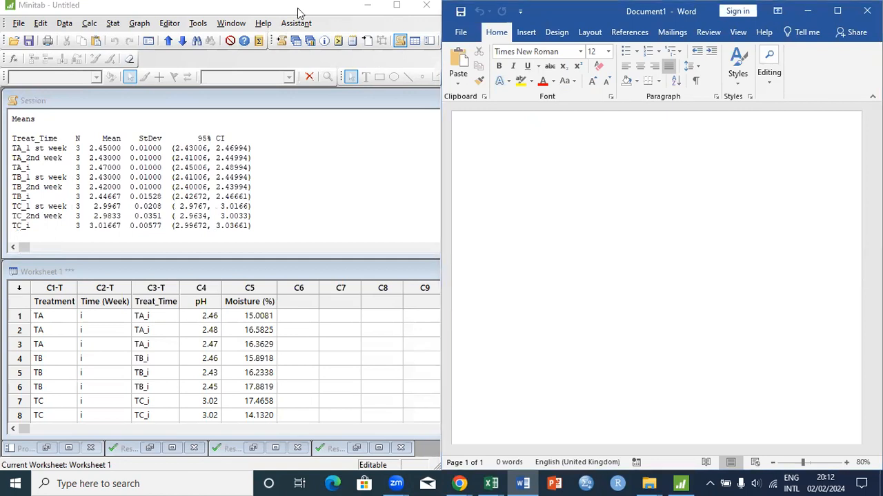
Insert a table with four columns and four rows in the Word document.
double_click(526, 33)
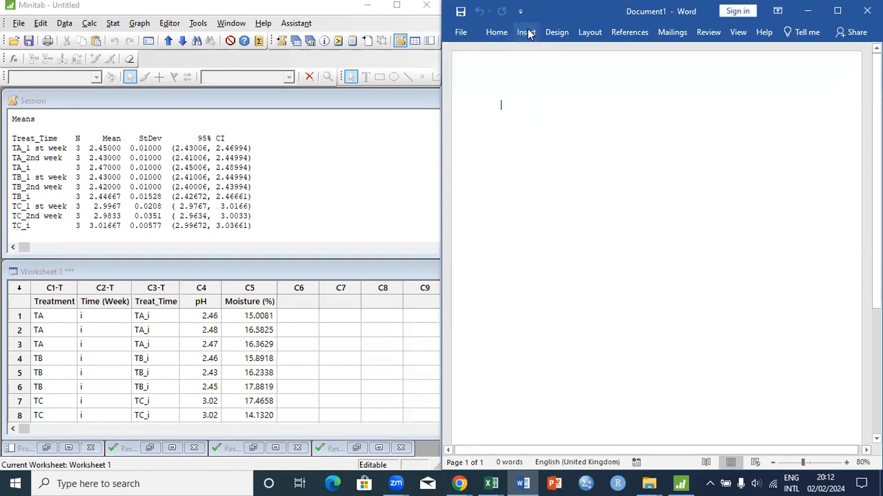
click(527, 35)
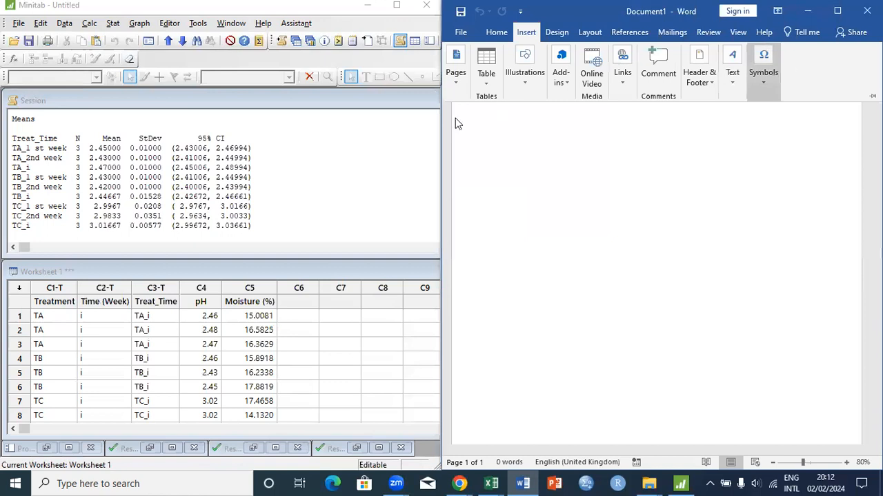
click(485, 76)
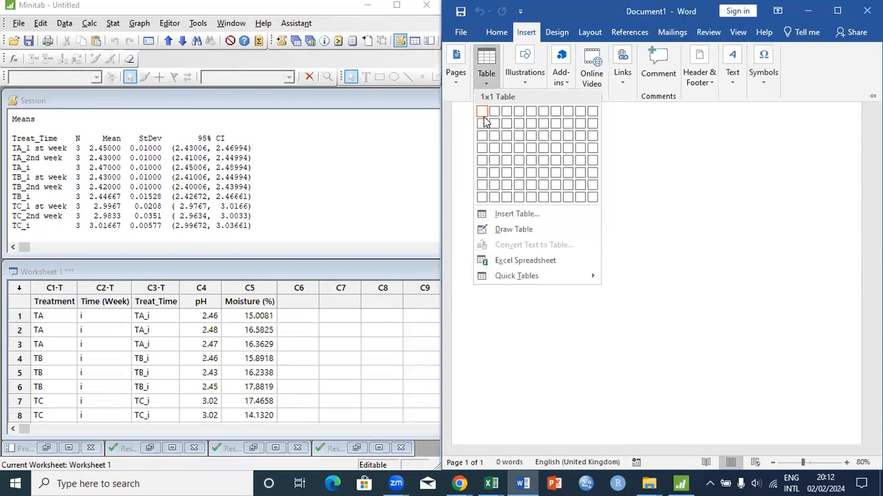
click(522, 150)
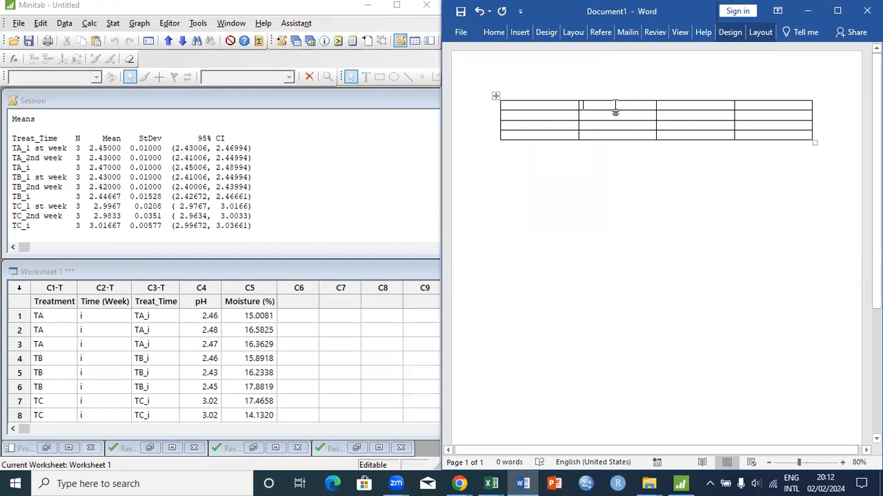
Enter the week headings i, 1 and 2 in the second to fourth cells of the table's first row.
text(i)
click(682, 106)
text(1)
click(745, 106)
text(2)
click(541, 117)
Insert an empty row above the i, 1 and 2 heading row.
drag(583, 105, 770, 99)
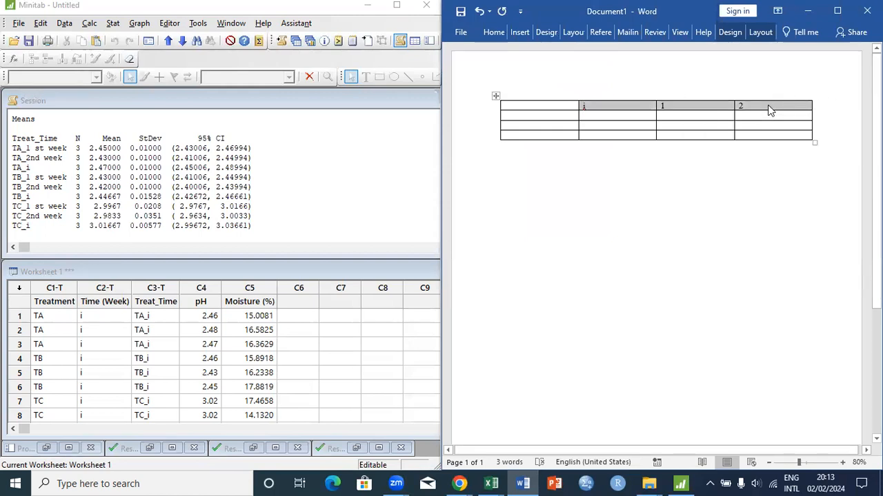
right_click(770, 110)
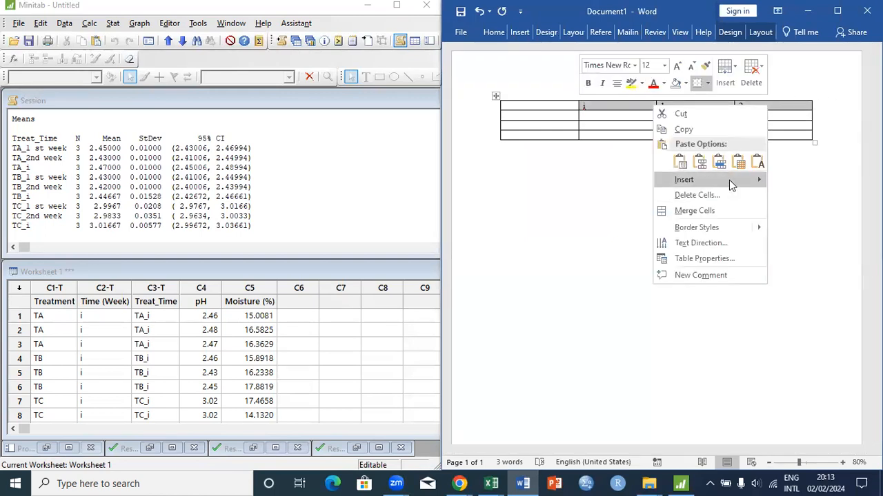
mouse_move(731, 184)
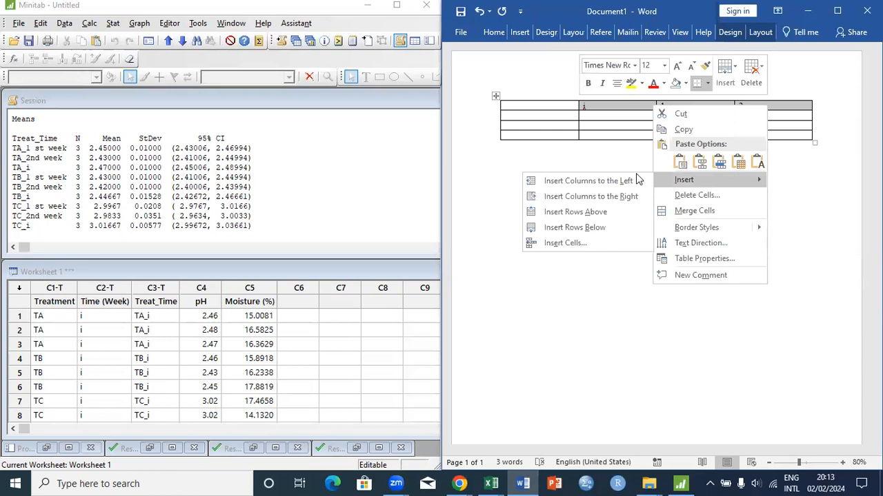
click(603, 214)
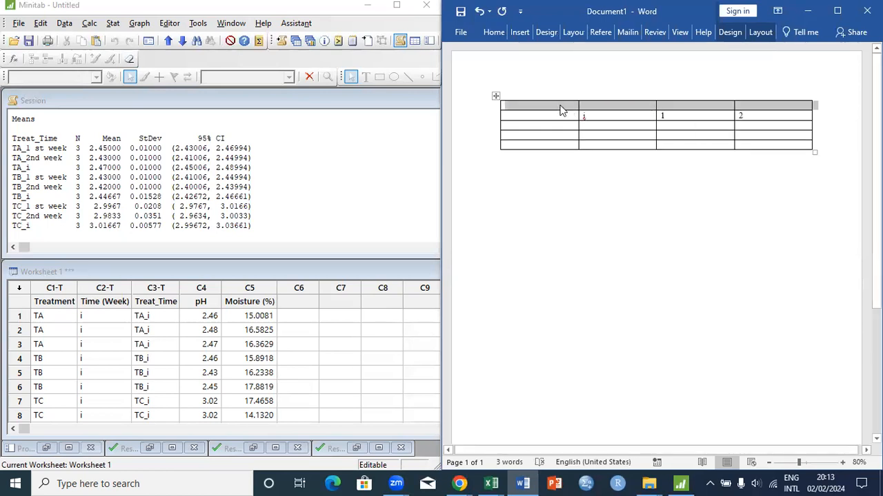
Label the three rows below the week headings TA, TB and TC in the first column.
click(524, 127)
text(TA)
click(533, 133)
text(TB)
click(531, 143)
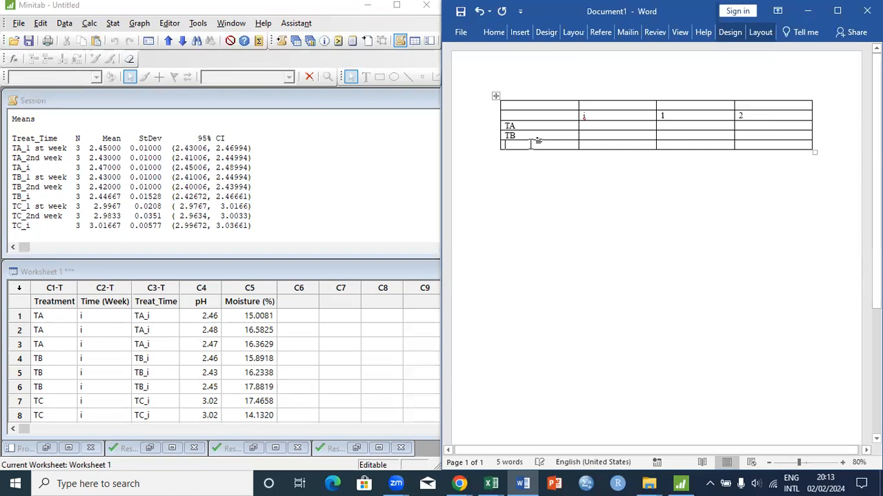
text(TV)
key(BackSpace)
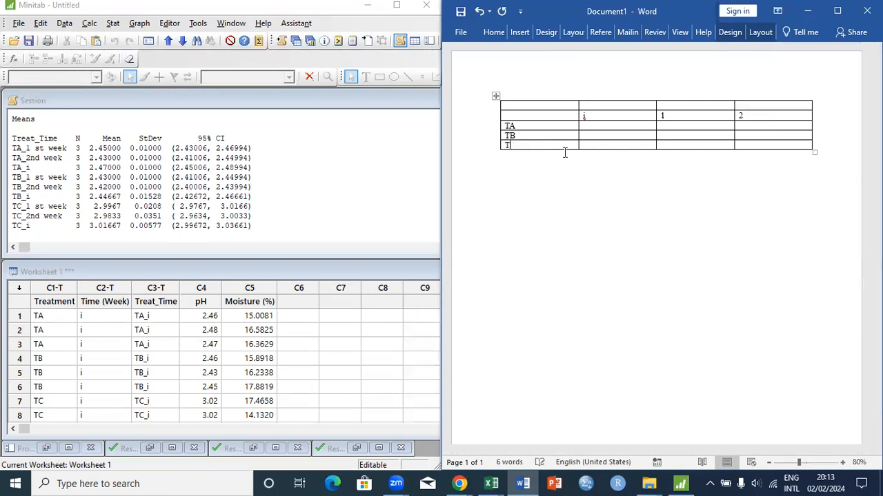
text(C)
Enter the TA_i mean from Minitab as 2.47 in the TA row under the i heading.
drag(13, 167, 133, 169)
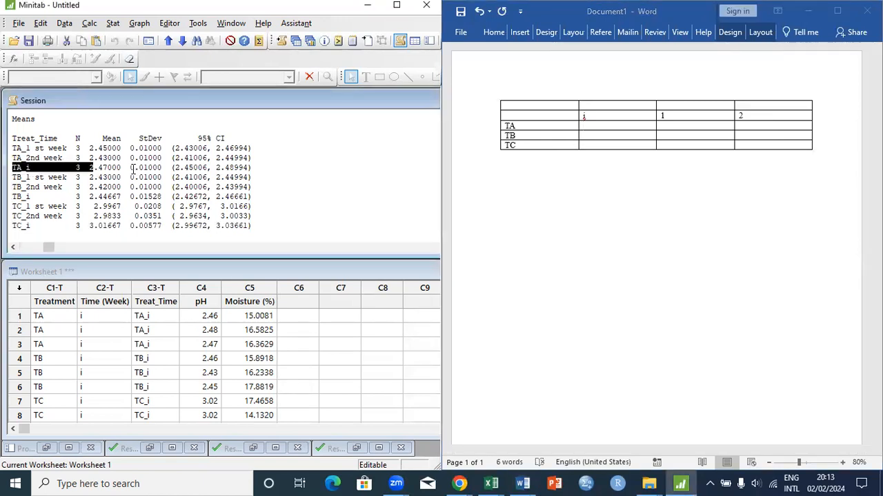
click(590, 125)
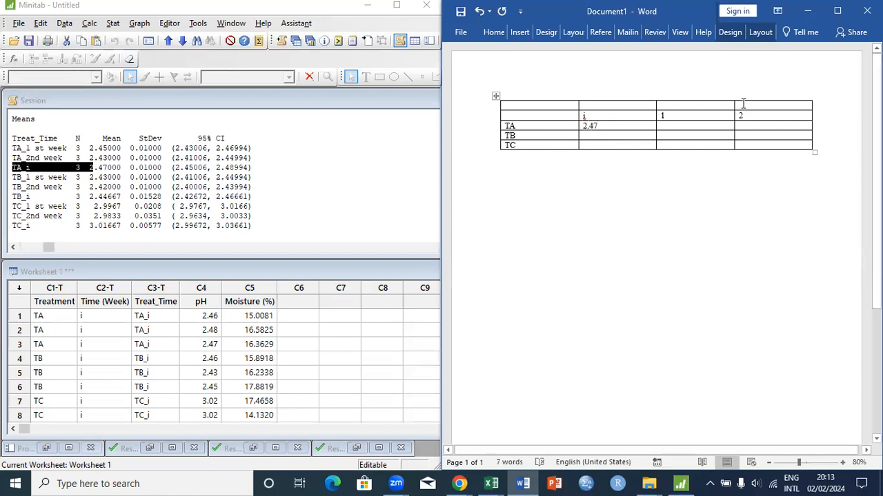
Open the full symbol chooser for the TA value under i and move its dialog clear of the table.
click(519, 33)
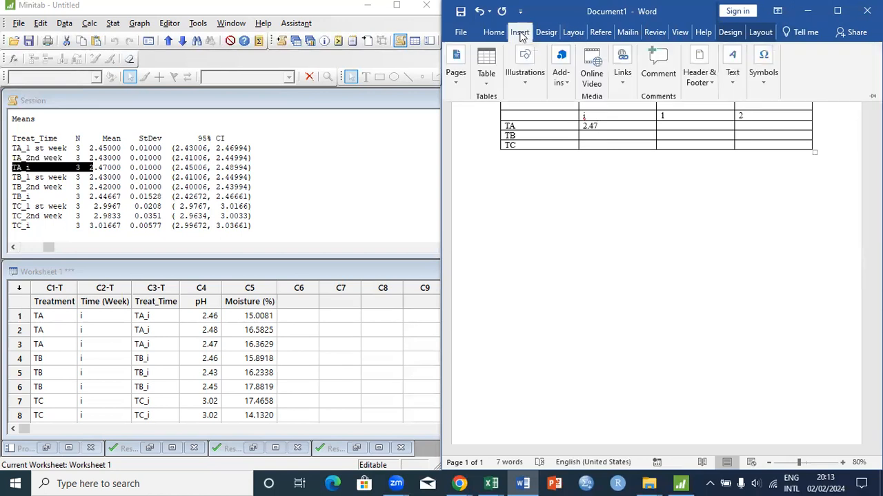
click(763, 74)
click(800, 139)
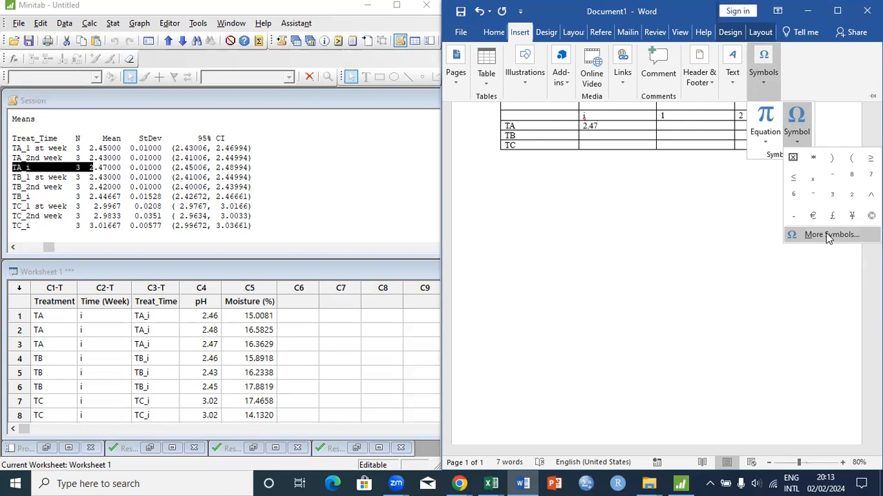
click(829, 235)
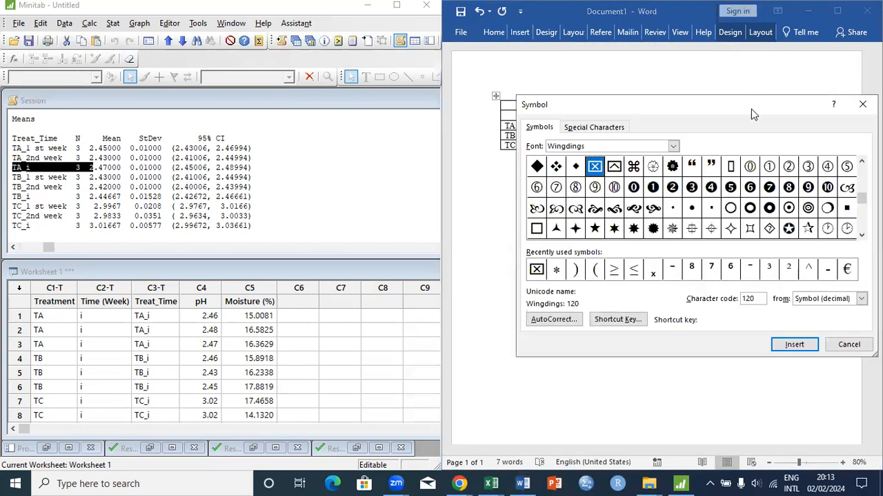
drag(699, 112, 262, 121)
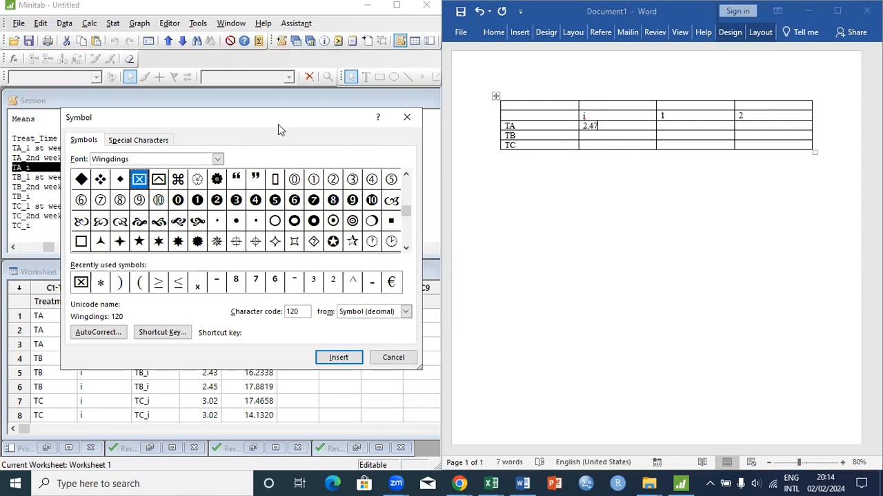
drag(278, 124, 238, 108)
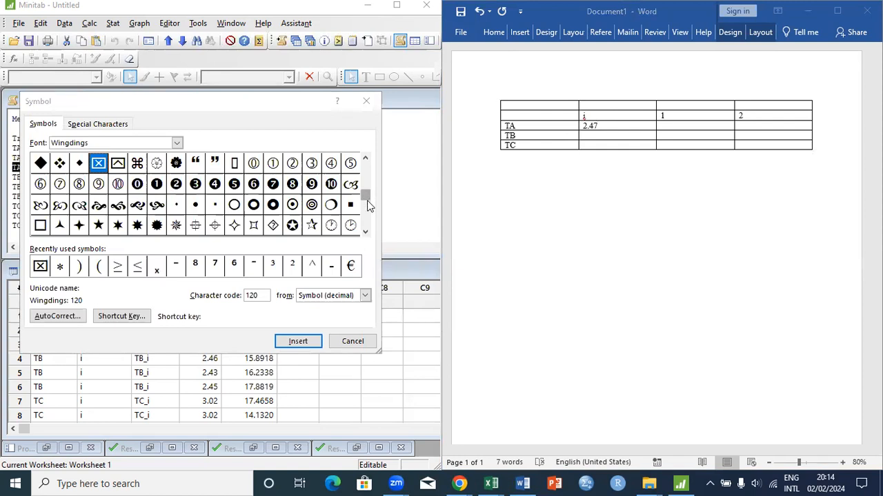
Look through the Wingdings symbols and the special characters for a plus-minus sign.
click(365, 233)
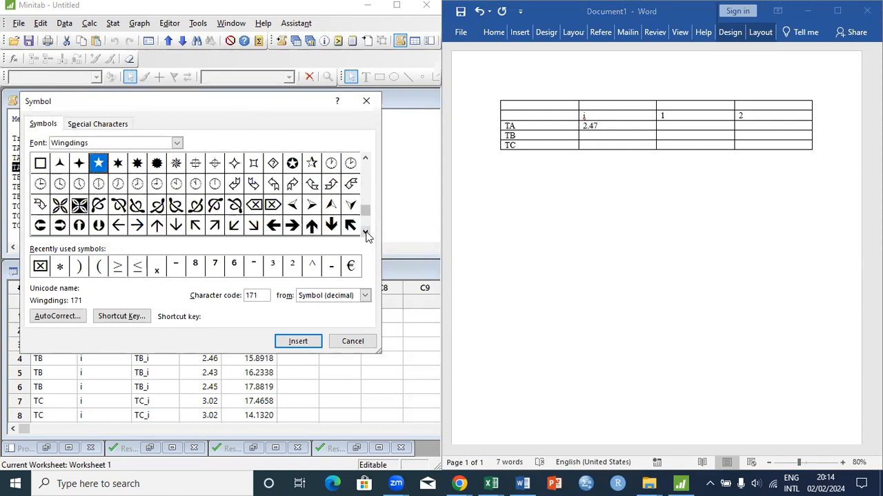
click(365, 233)
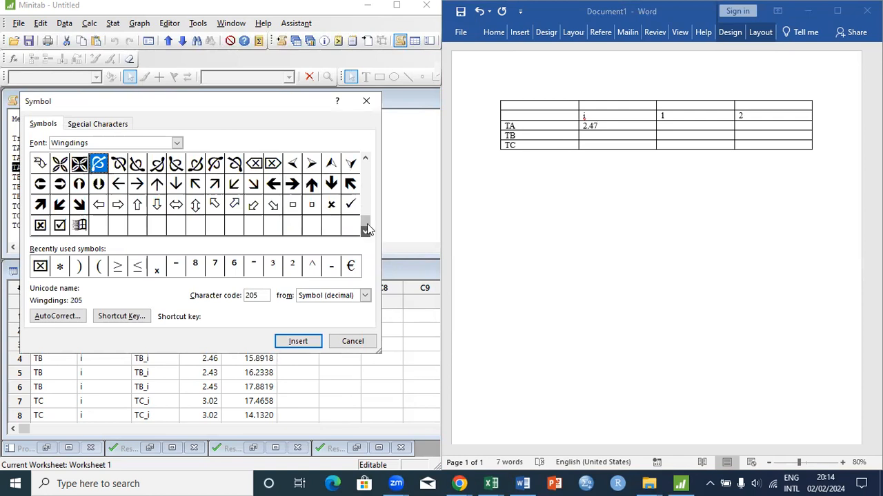
click(365, 161)
click(364, 161)
click(365, 161)
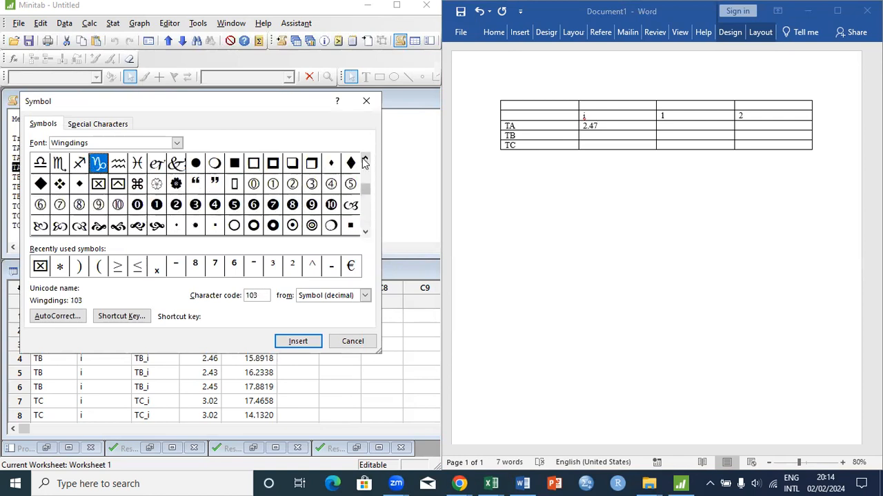
click(365, 162)
click(365, 161)
click(365, 161)
click(365, 162)
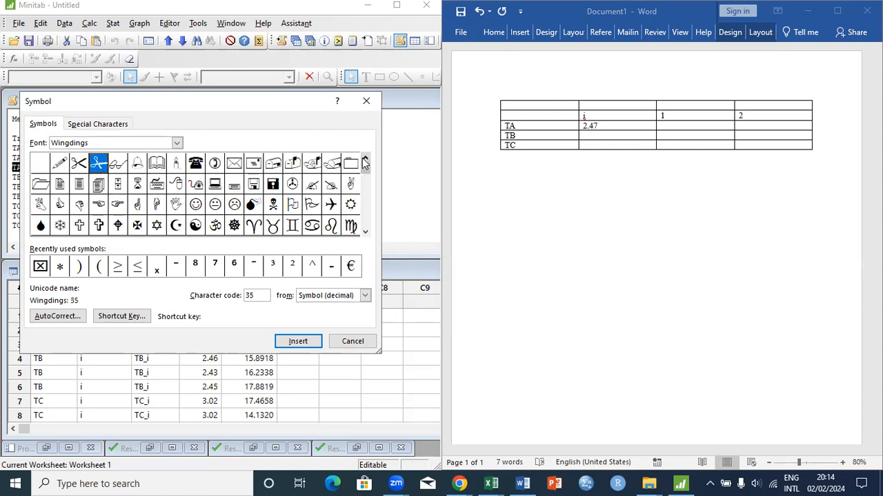
click(365, 232)
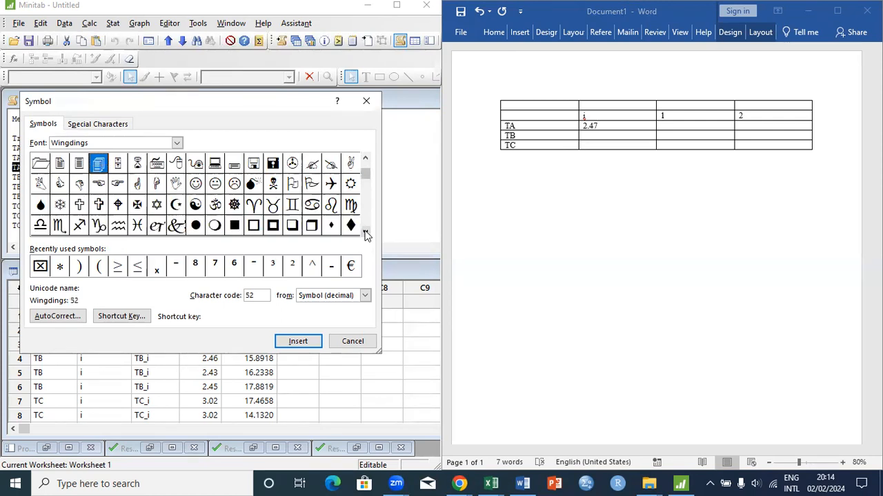
click(365, 296)
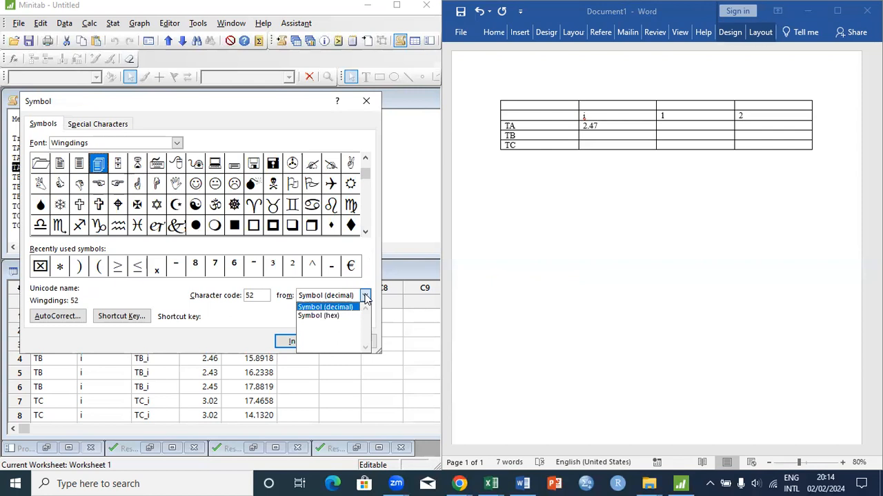
click(366, 297)
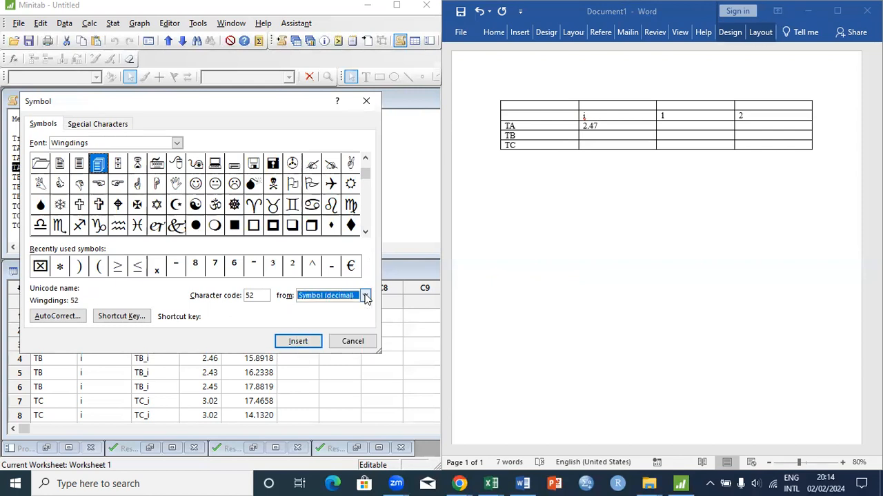
click(98, 125)
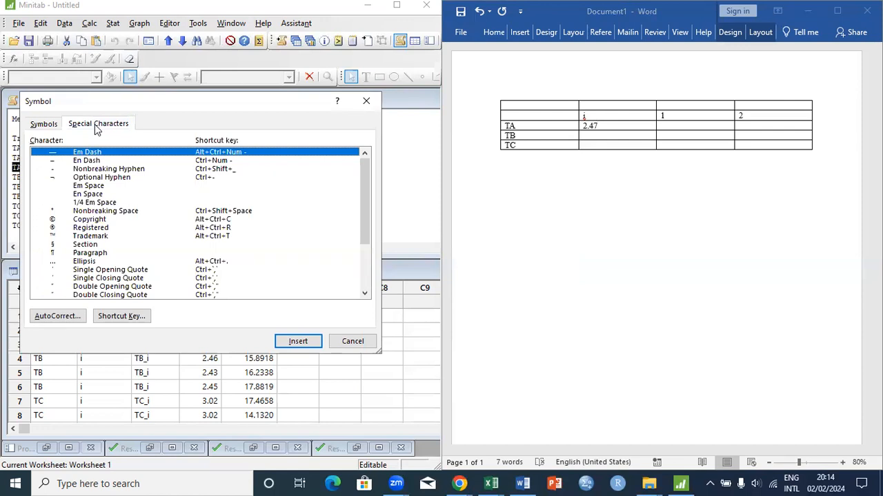
click(44, 124)
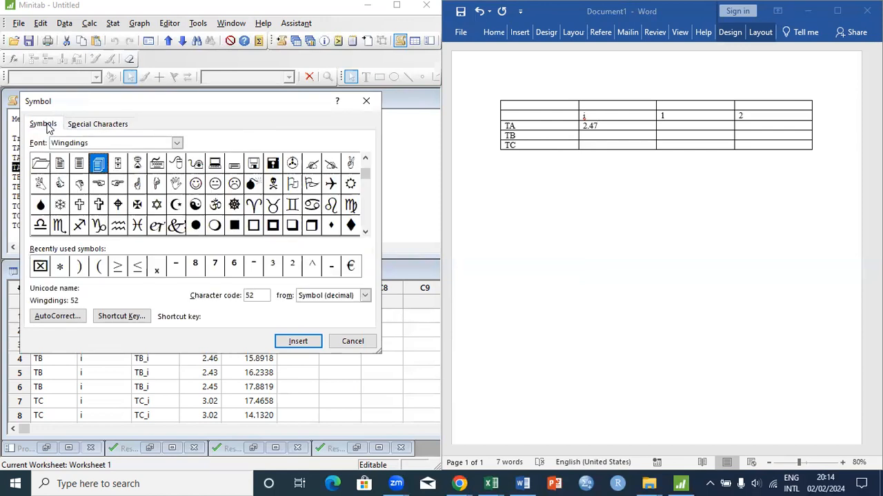
Insert the ± sign from the Symbol font after 2.47 and complete the cell with the standard deviation 0.01.
click(177, 143)
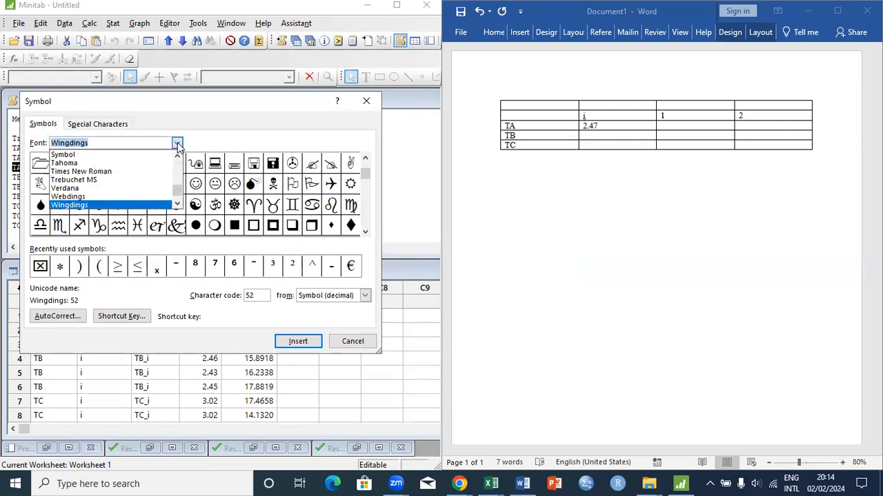
click(63, 154)
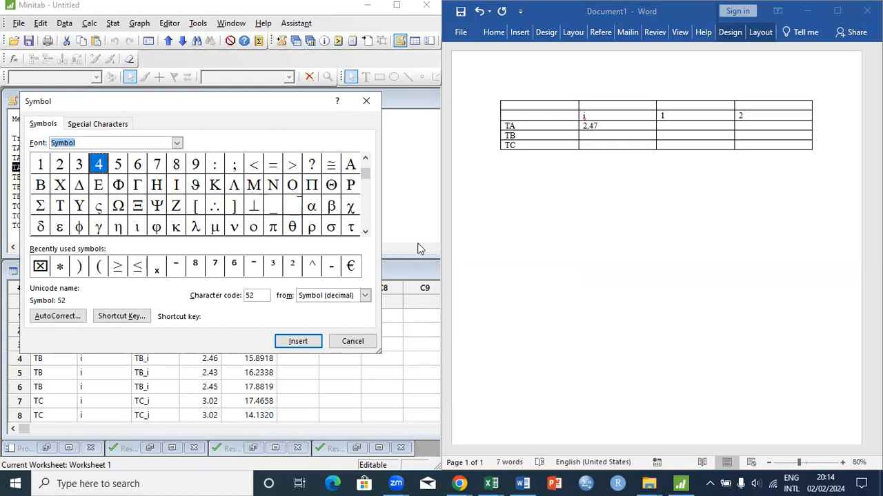
click(365, 231)
click(366, 233)
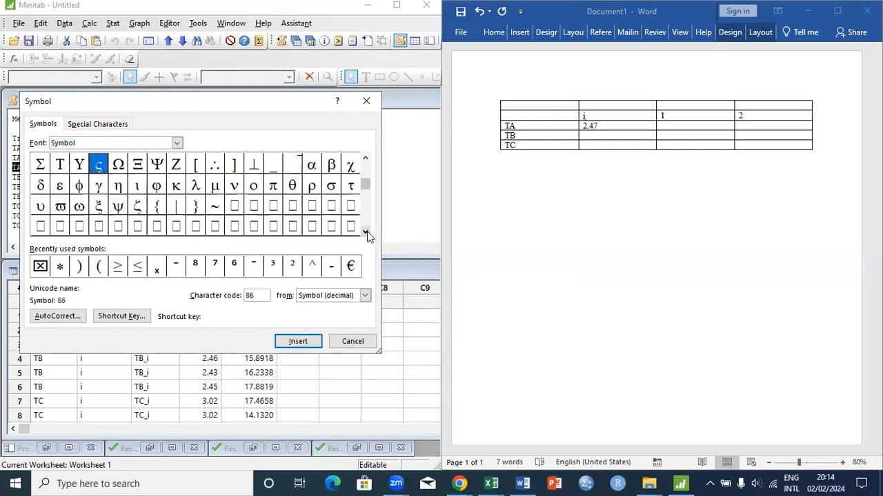
click(366, 233)
click(366, 234)
click(366, 233)
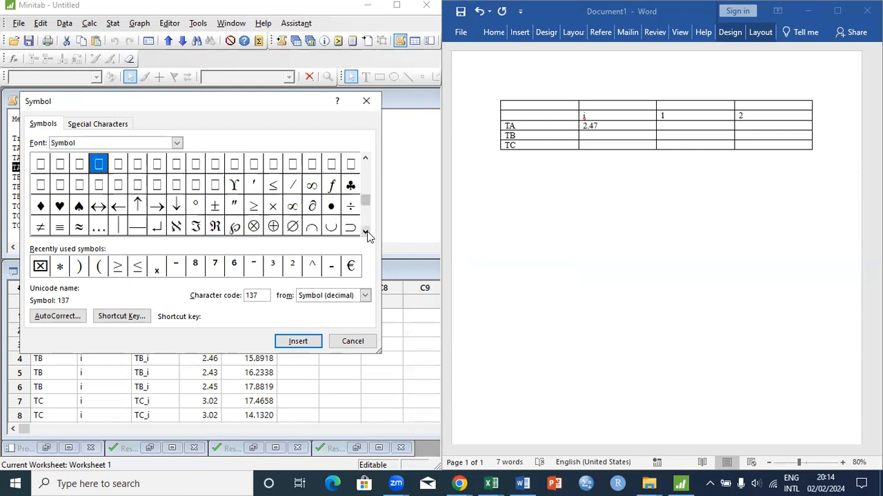
double_click(215, 206)
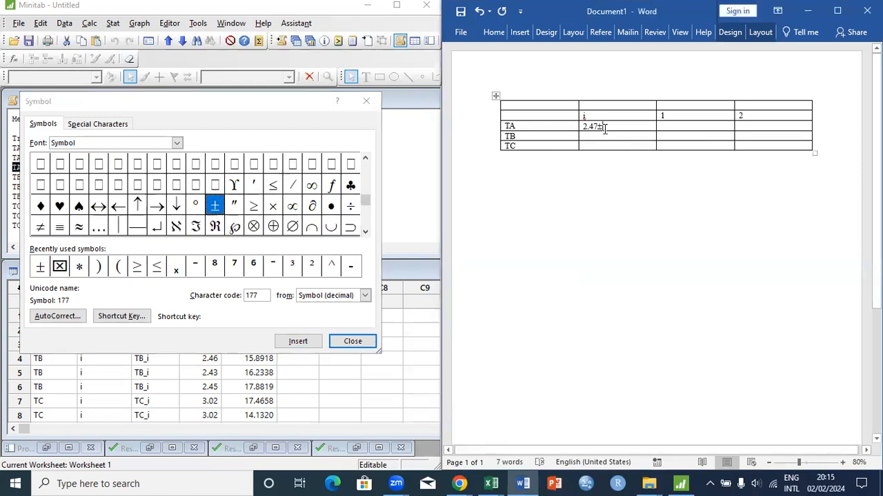
click(367, 101)
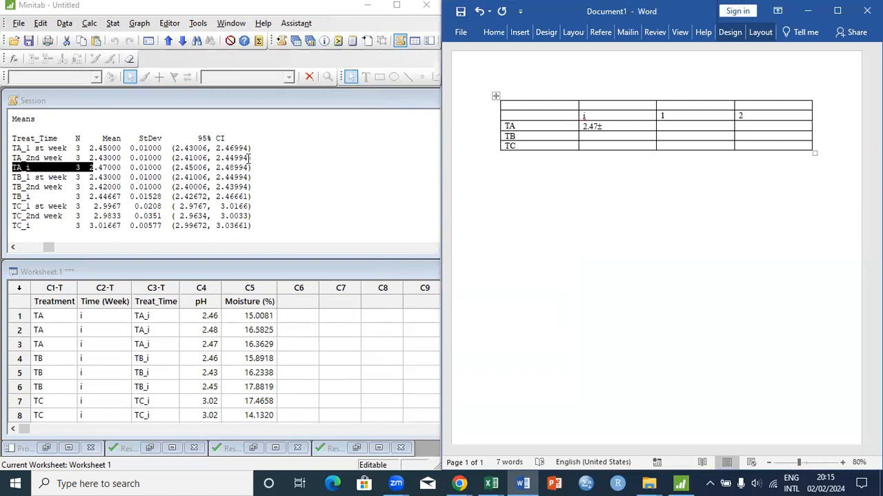
text(0.)
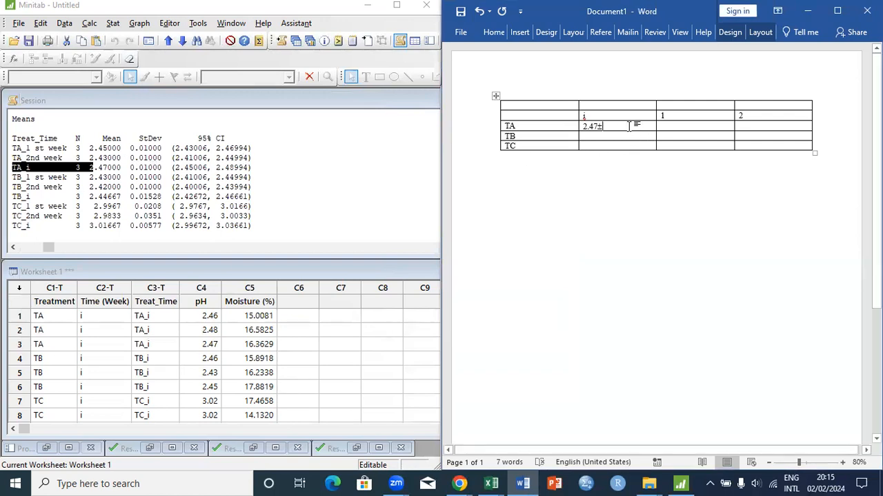
text(01)
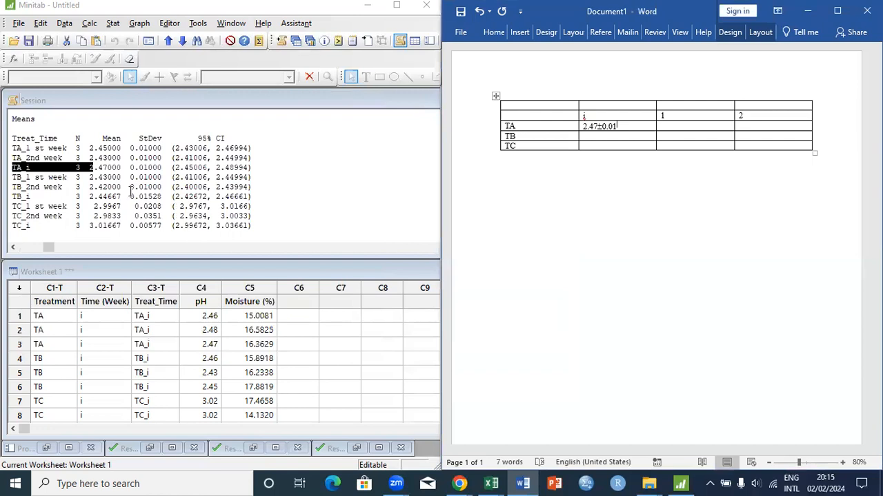
Add the TA_i Tukey grouping letter b as a superscript after 2.47±0.01 and enter Week in the cell above heading 1.
click(32, 168)
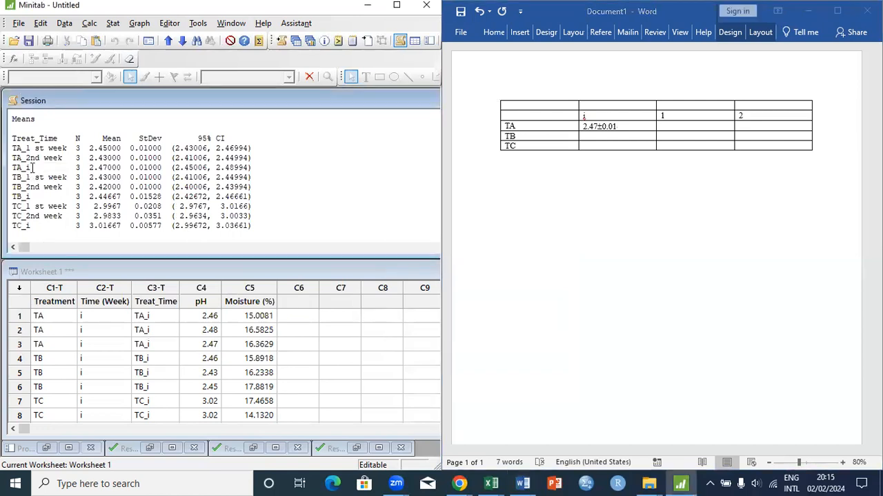
scroll(32, 168, down, 5)
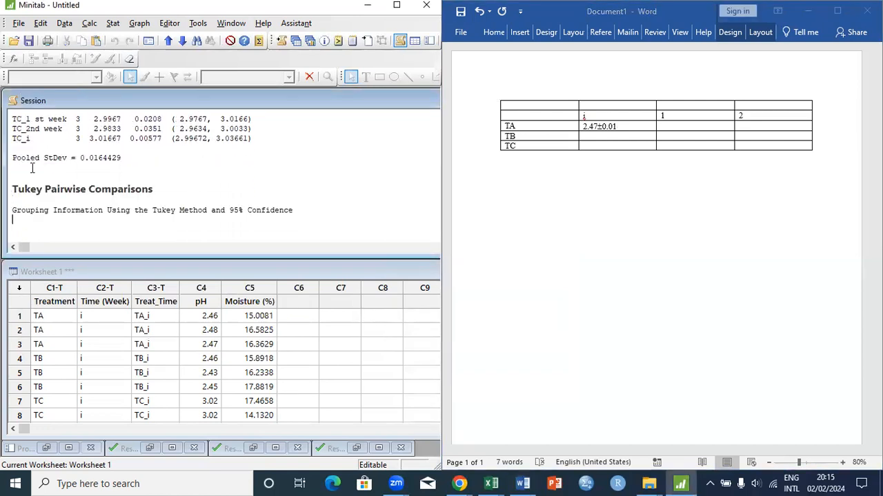
scroll(32, 167, down, 2)
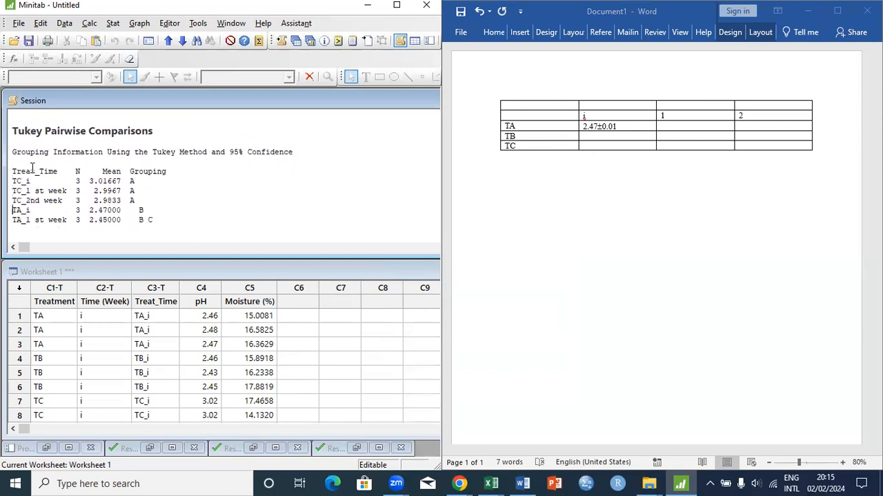
click(619, 131)
text(b)
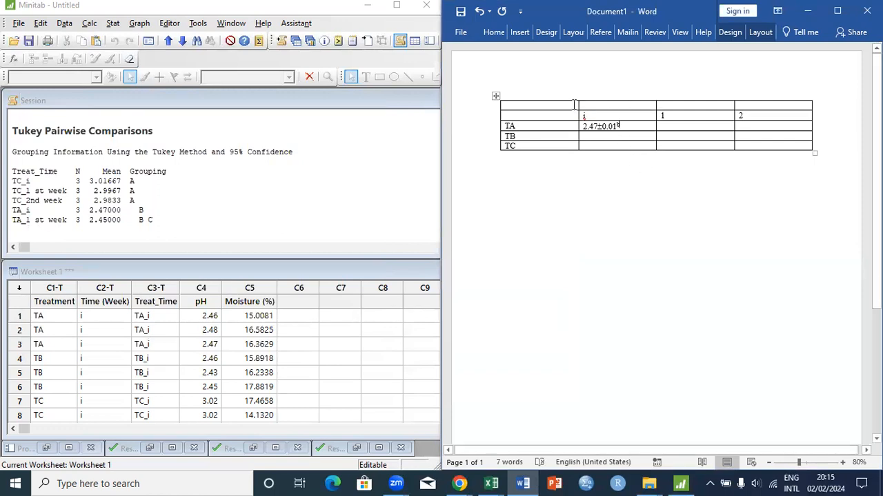
click(675, 103)
text(W)
Copy Minitab's note "Means that do not share a letter are significantly different." and paste it directly below the Word table.
click(334, 180)
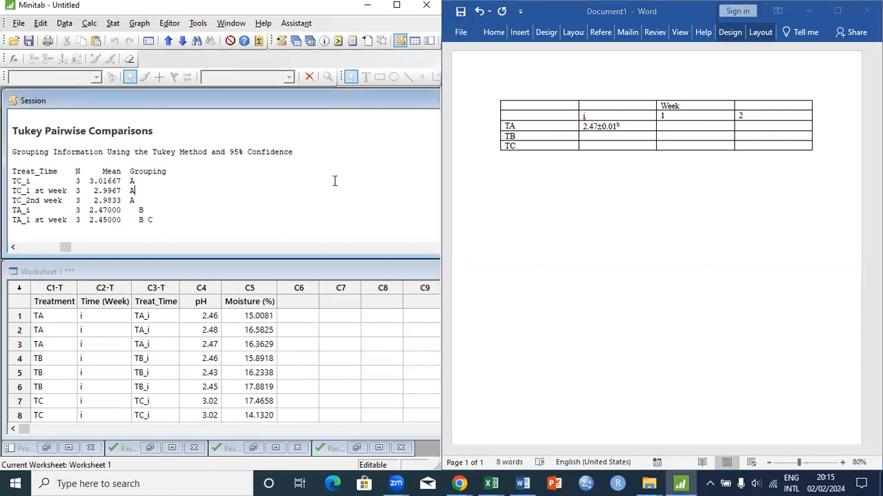
key(Down)
key(Down)
key(Down)
key(Down)
key(Down)
key(Down)
key(Down)
key(Down)
key(Down)
key(Down)
key(Down)
key(Down)
key(Down)
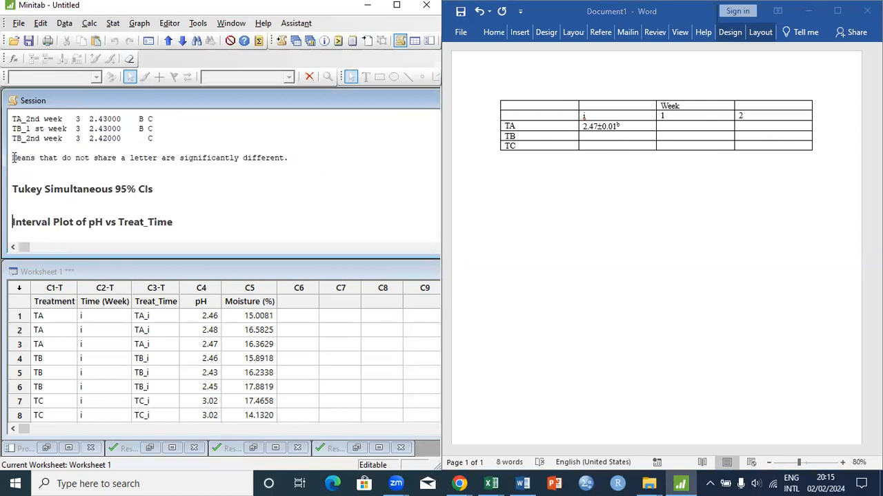
drag(13, 158, 308, 161)
key(ctrl+c)
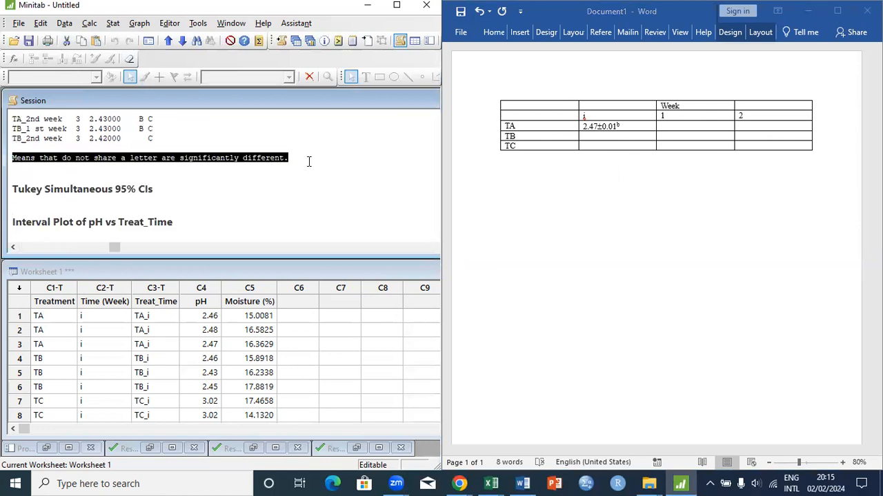
click(516, 160)
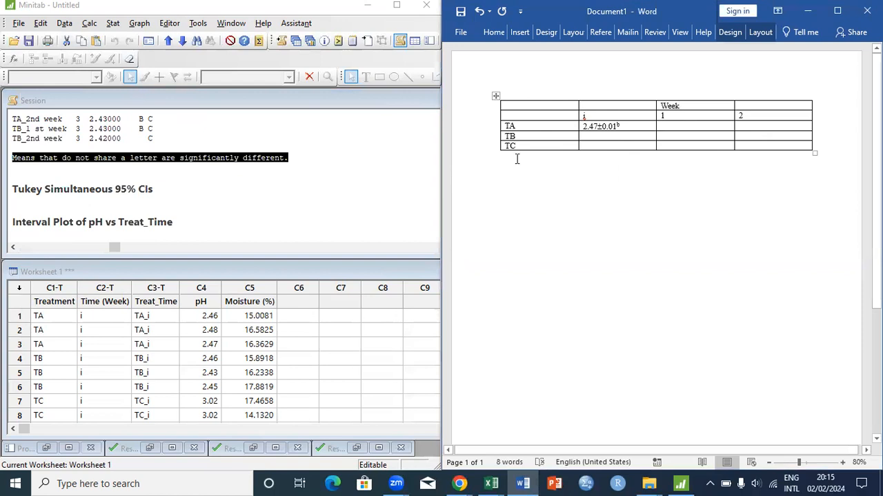
double_click(518, 159)
key(ctrl+v)
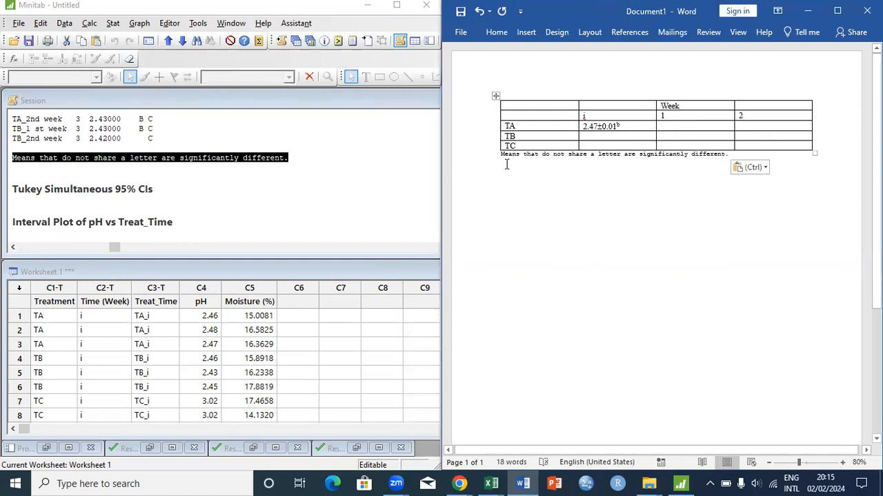
Append P<0.05 to the end of the significance note below the table.
click(730, 157)
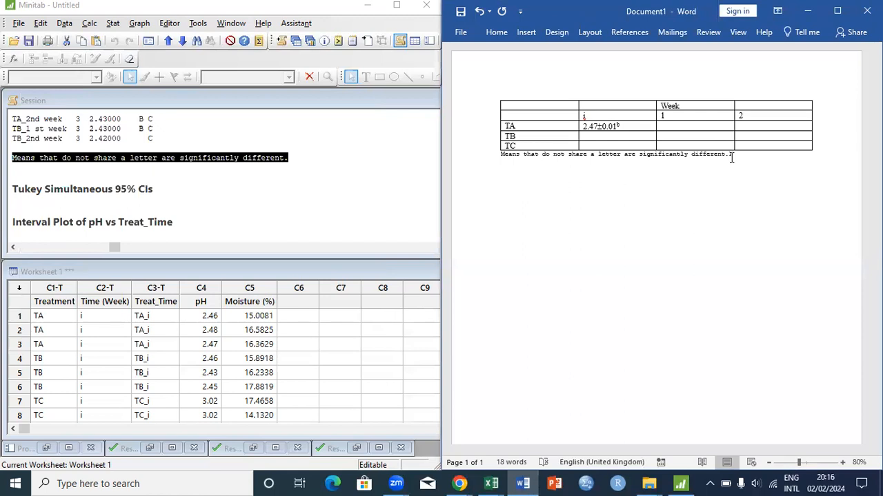
text(P<0.05)
click(844, 464)
click(843, 462)
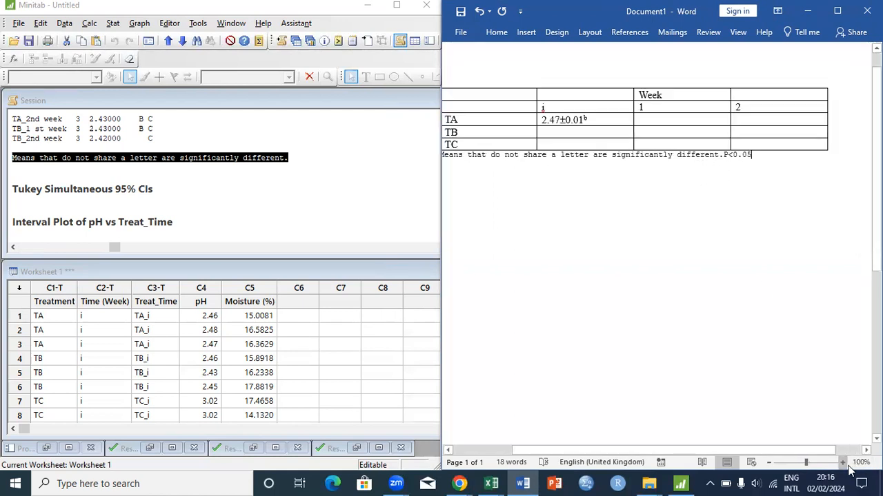
click(777, 307)
click(667, 110)
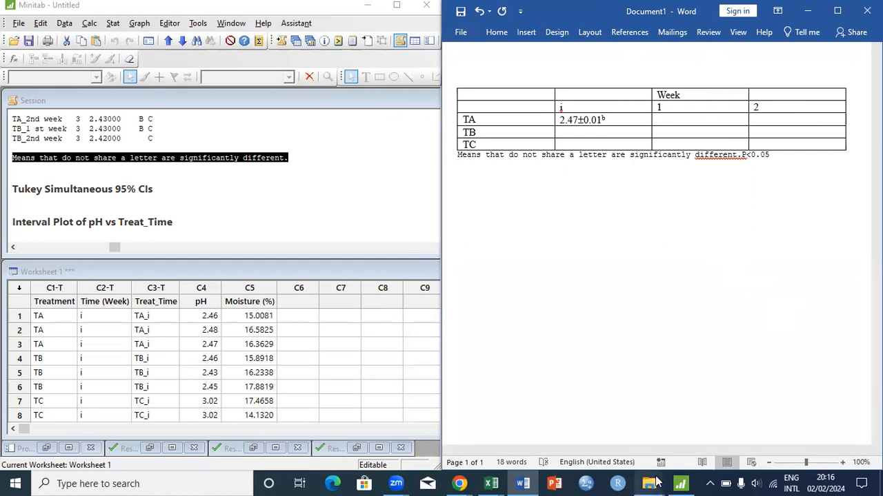
mouse_move(652, 483)
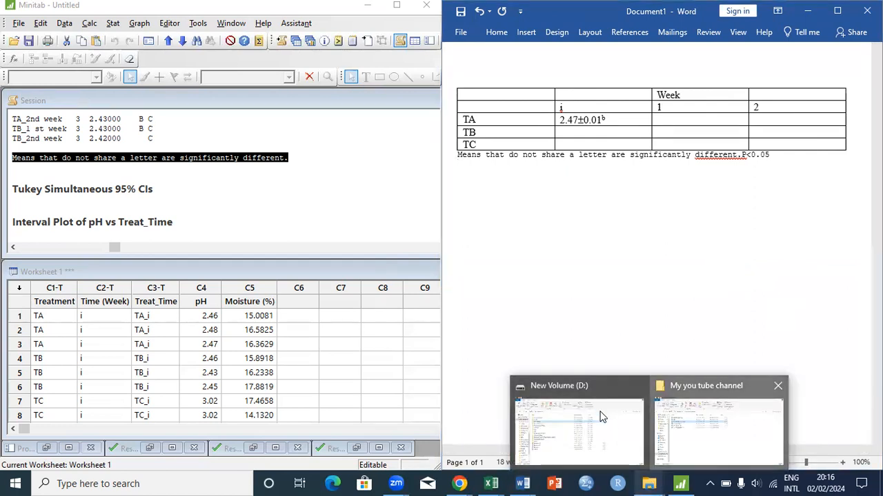
Open the Word document Tw way anaova and highlight its notes on minimum replications and on the one-way ANOVA variable types.
click(600, 417)
double_click(176, 185)
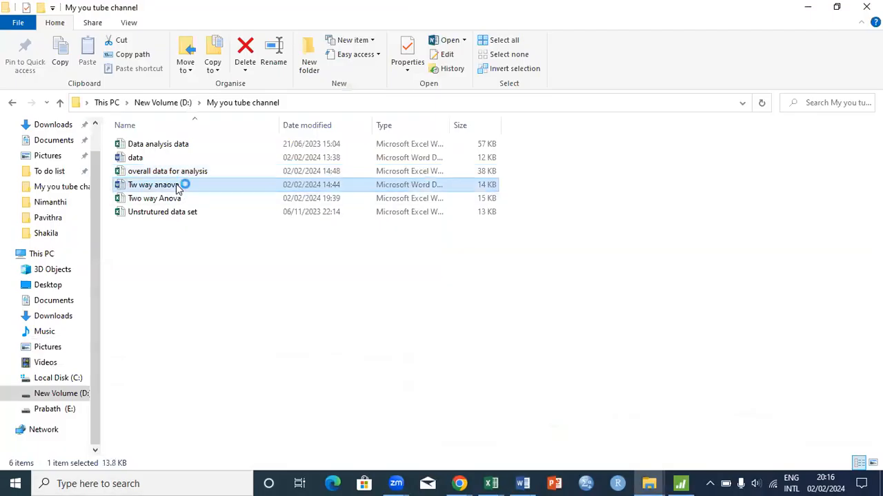
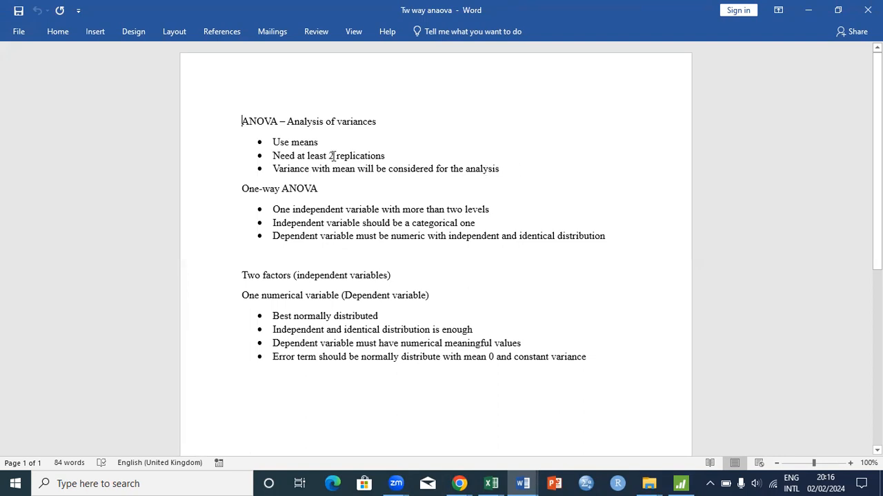
drag(330, 156, 382, 148)
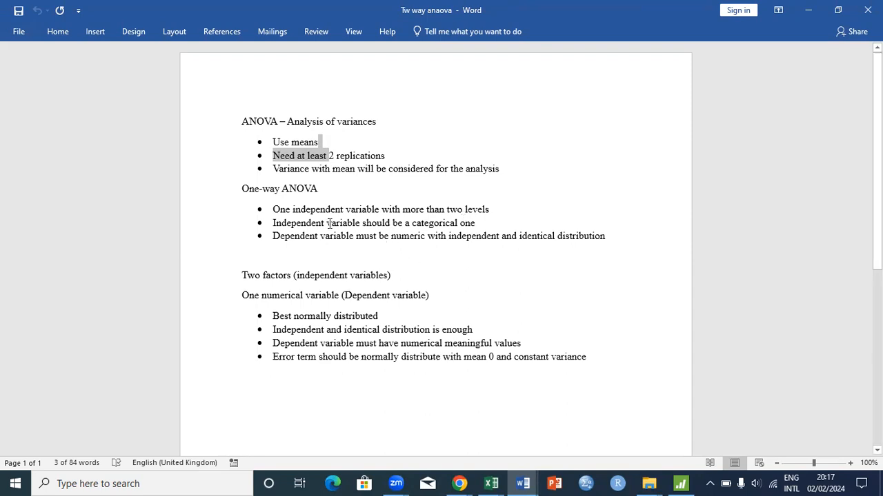
drag(274, 225, 598, 244)
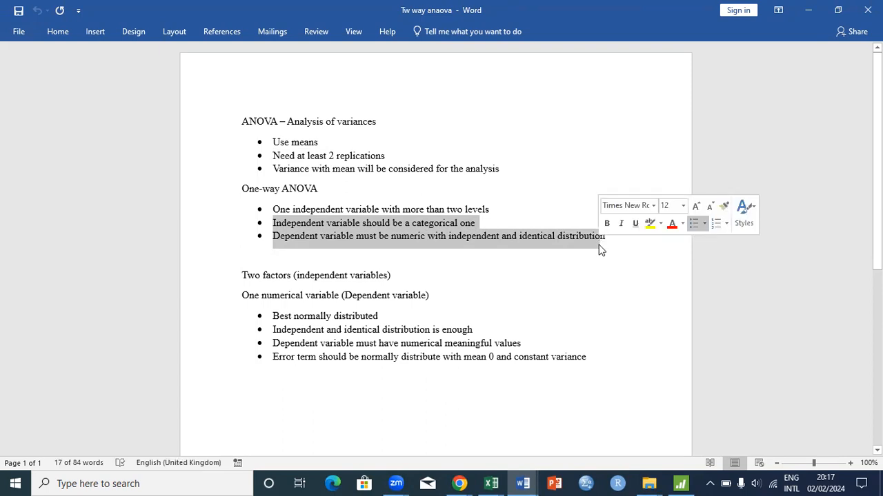
Add the heading Two way on its own line directly above "Two factors (independent variables)".
click(246, 262)
key(Return)
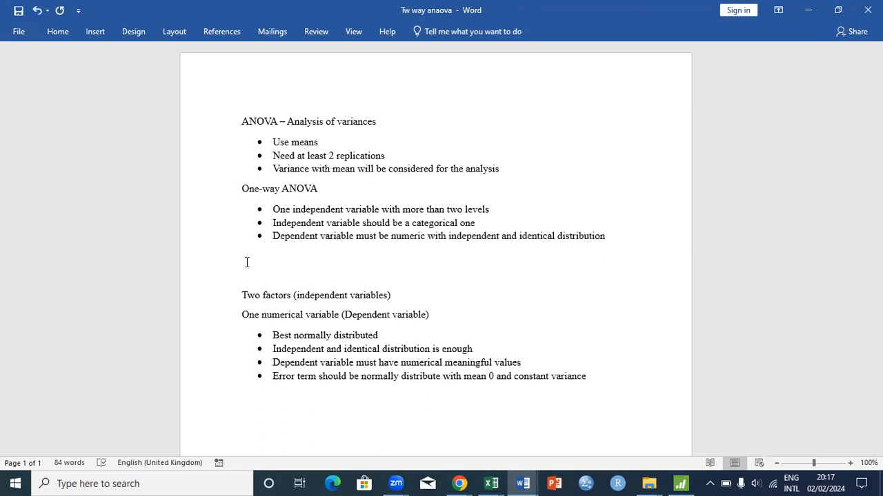
text(TWo way)
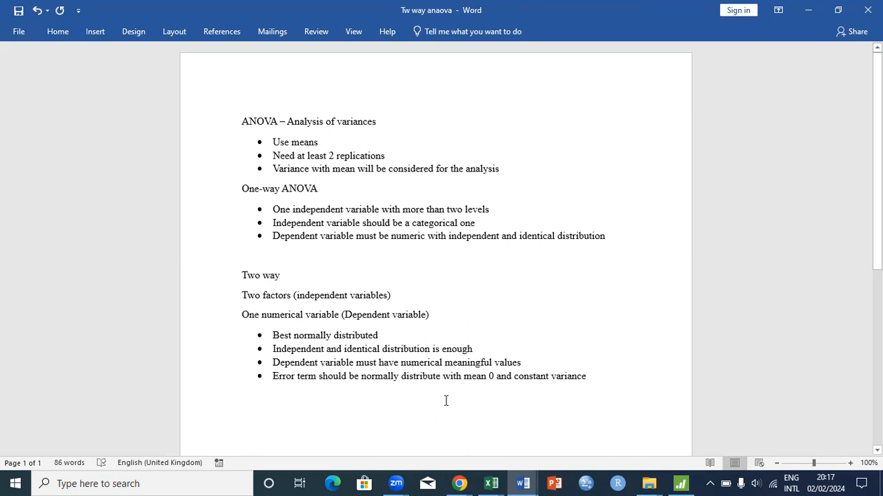
Switch to the Excel workbook overall data for analysis and look through the treatment column on Sheet5.
mouse_move(491, 483)
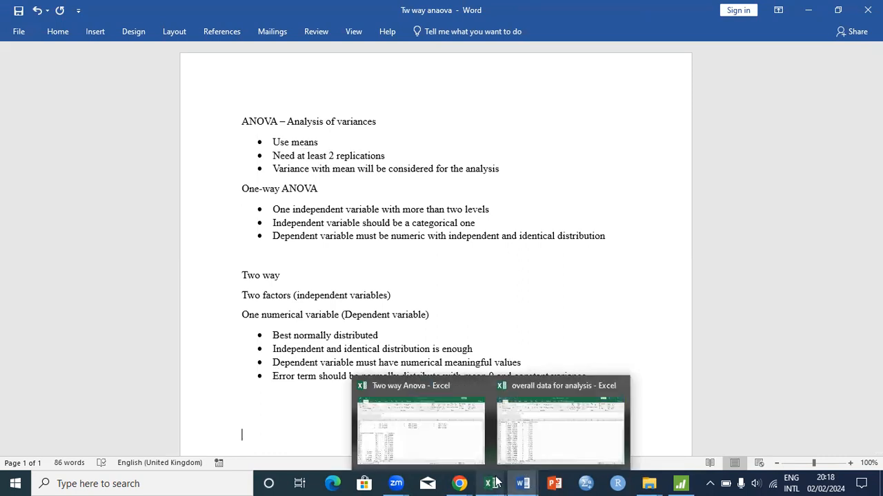
click(552, 444)
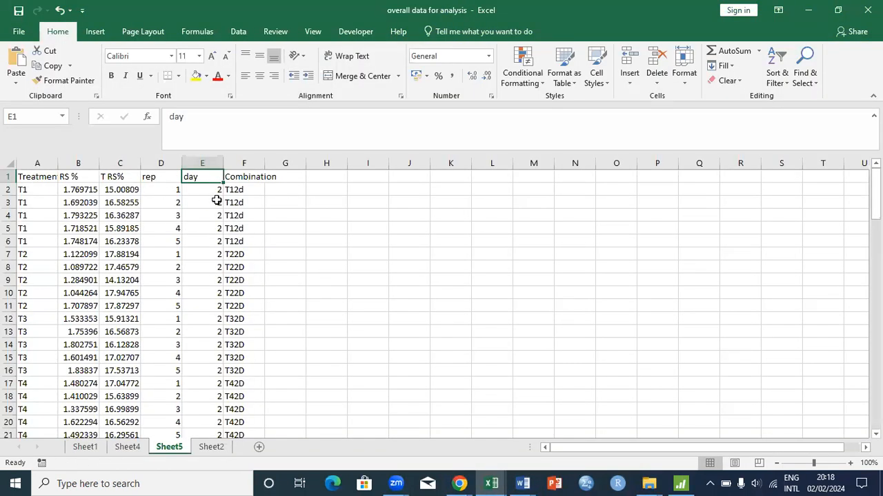
click(36, 196)
key(Down)
key(Down)
key(Down)
key(Down)
key(Down)
key(Down)
key(Down)
key(Down)
key(Down)
key(Down)
key(Down)
key(Down)
key(Down)
key(Down)
key(Down)
key(Down)
key(Down)
key(Down)
key(Down)
key(Down)
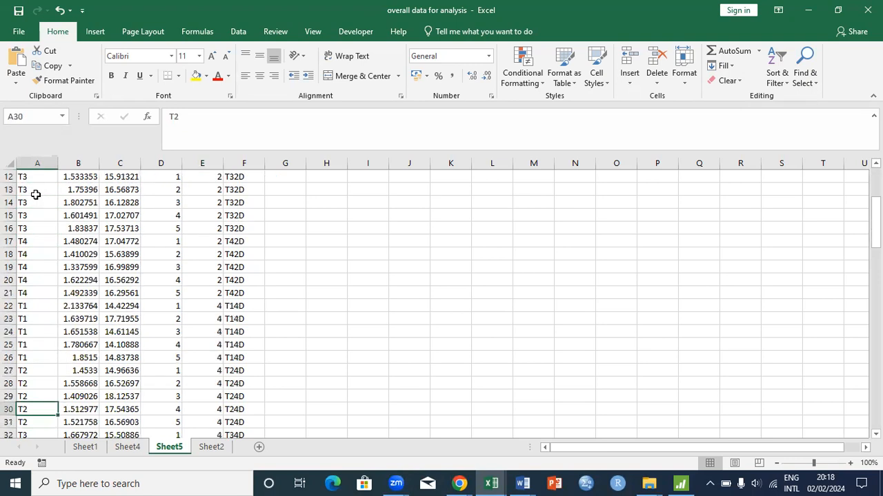
Examine the day column on Sheet5 from its header down to the last records.
key(Up)
key(Up)
key(Up)
key(Up)
key(Up)
key(Up)
key(Up)
key(Up)
key(Up)
key(Up)
key(Up)
key(Up)
key(Up)
key(Up)
key(Up)
key(Up)
key(Up)
key(Up)
key(Up)
key(Up)
key(Right)
key(Right)
key(Right)
key(Right)
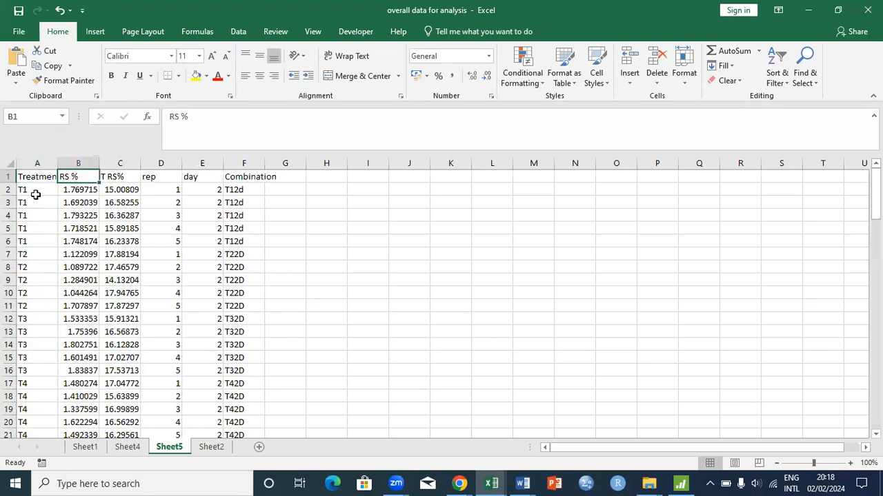
key(Down)
key(Down)
key(Down)
key(Down)
key(Down)
key(Down)
key(Down)
key(Down)
key(Down)
key(Down)
key(Down)
key(Down)
key(Down)
key(Down)
key(Down)
key(Down)
key(Down)
key(Down)
key(Down)
key(Down)
key(Down)
key(Down)
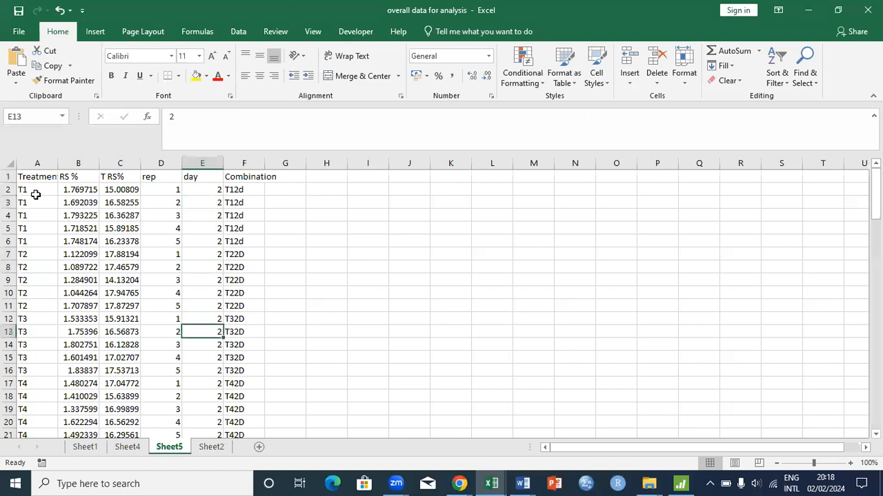
key(Down)
key(Down)
key(Down)
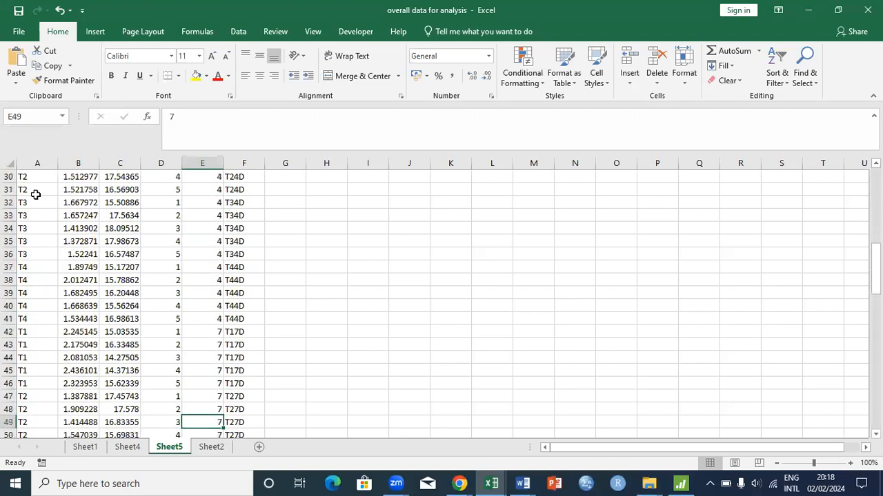
key(Down)
key(Down)
key(Down)
key(Down)
key(Down)
key(Down)
key(Down)
key(Down)
key(Down)
key(Down)
key(Down)
key(Down)
key(Down)
key(Down)
key(Down)
key(Down)
key(Down)
key(Down)
key(Down)
key(Down)
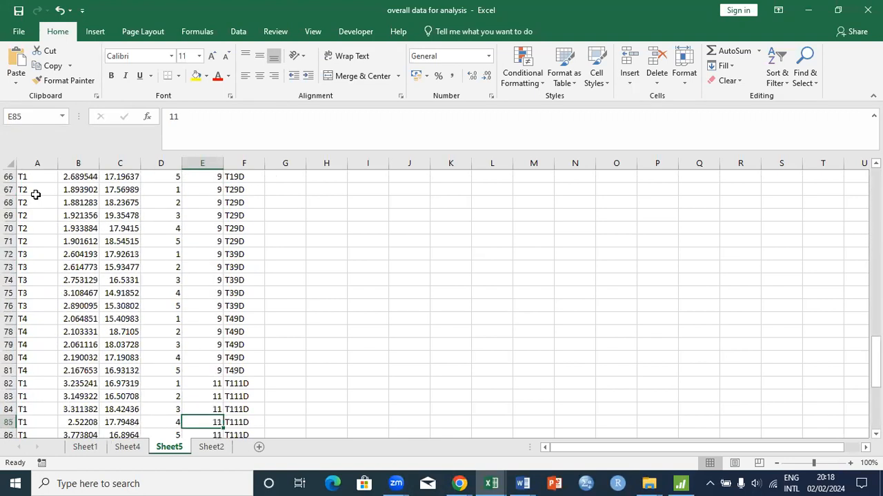
key(Down)
key(Down)
key(Down)
key(Down)
key(Down)
key(Down)
key(Down)
key(Down)
key(Down)
key(Down)
key(Down)
key(Down)
key(Down)
key(Down)
key(Down)
key(Down)
key(Down)
key(Down)
key(Down)
key(Down)
Examine the Combination column on Sheet5 from the last records back up to its header and first treatment-day code.
key(Up)
key(Up)
key(Up)
key(Up)
key(Up)
key(Right)
key(Up)
key(Up)
key(Up)
key(Up)
key(Up)
key(Up)
key(Up)
key(Up)
key(Up)
key(Up)
key(Up)
key(Up)
key(Up)
key(Up)
key(Up)
key(Up)
key(Up)
key(Up)
key(Up)
key(Up)
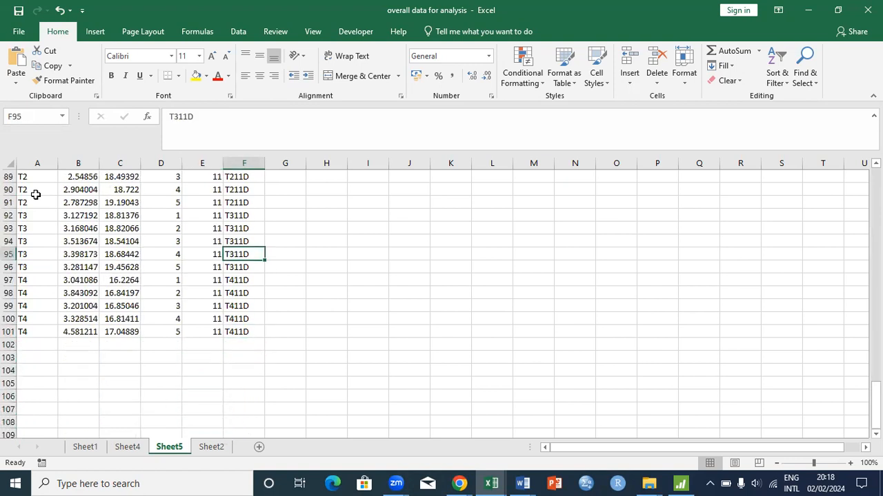
key(Up)
key(Up)
key(Up)
key(Up)
key(Up)
key(Up)
key(Up)
key(Up)
key(Up)
key(Up)
key(Up)
key(Up)
key(Up)
key(Up)
key(Up)
key(Up)
key(Up)
key(Up)
key(Up)
key(Up)
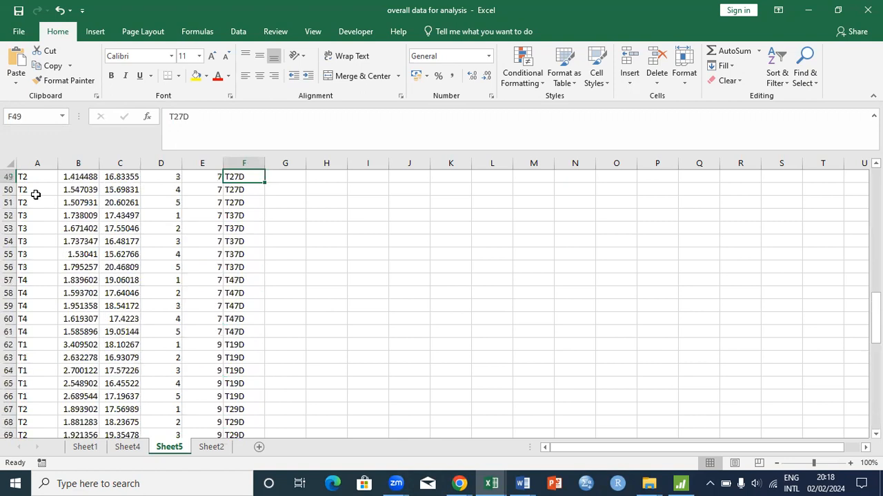
key(Up)
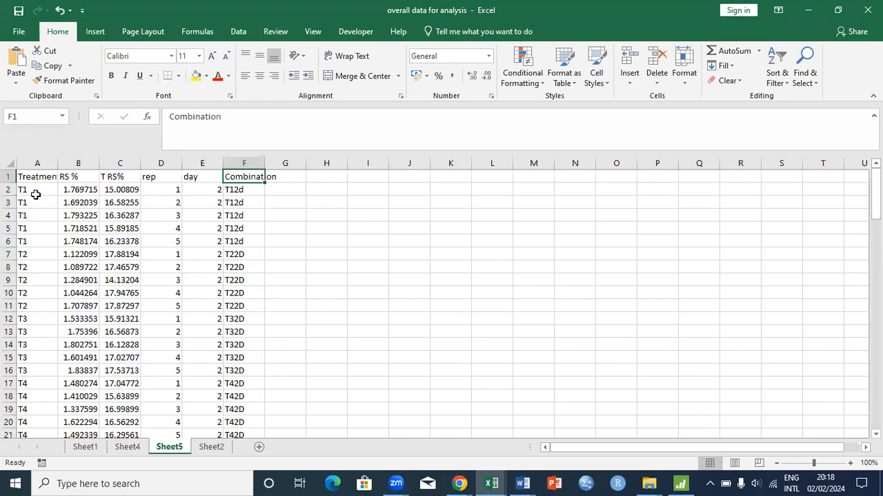
click(239, 190)
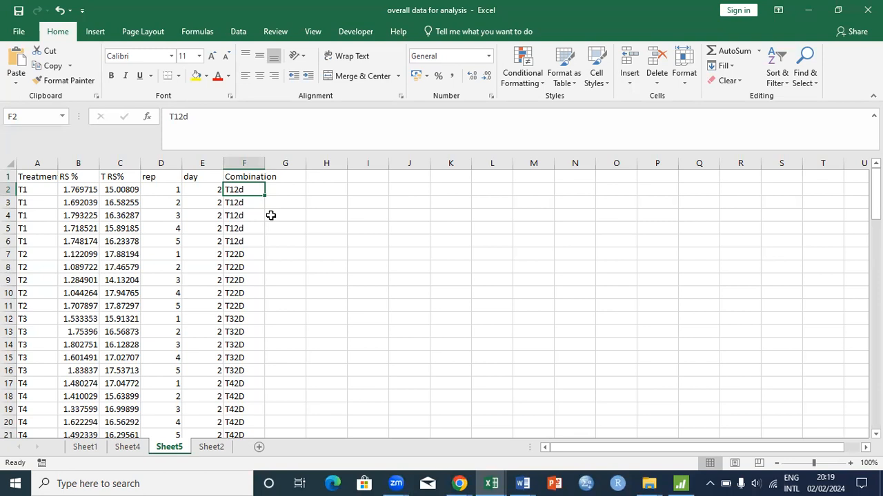
click(247, 177)
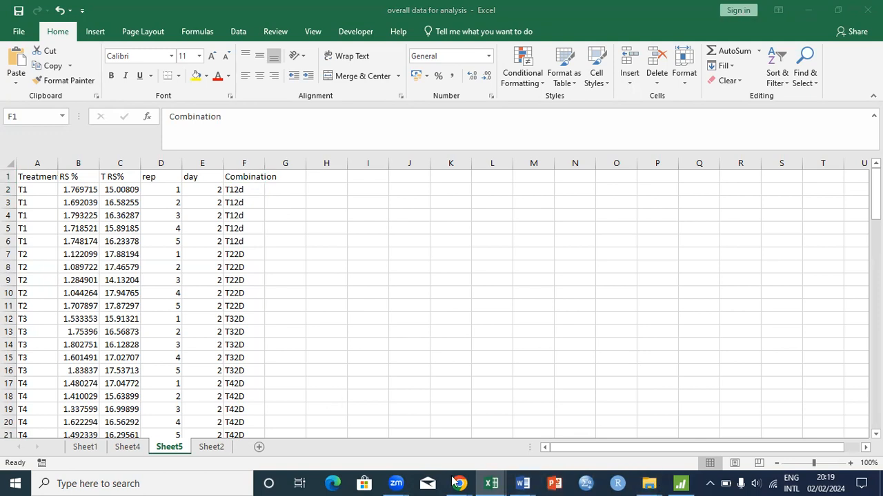
Check the open Zoom windows and minimise the Excel workbook to return to the Word document Tw way anaova.
mouse_move(396, 483)
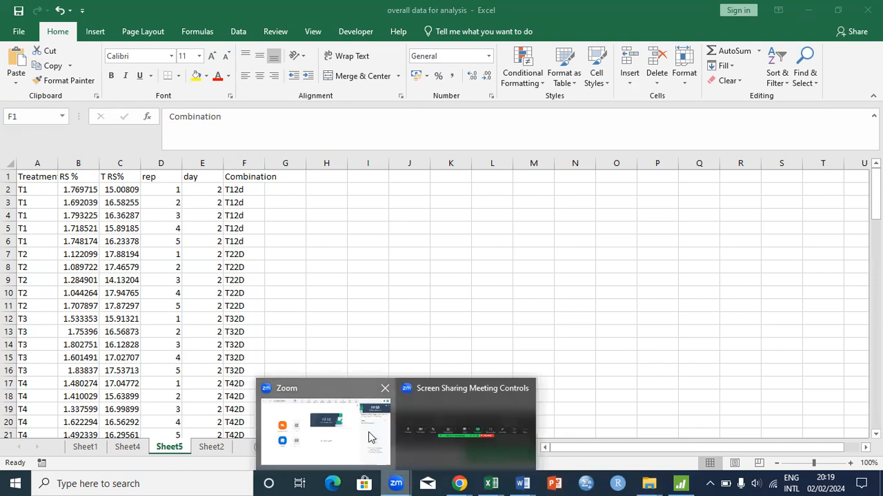
click(370, 436)
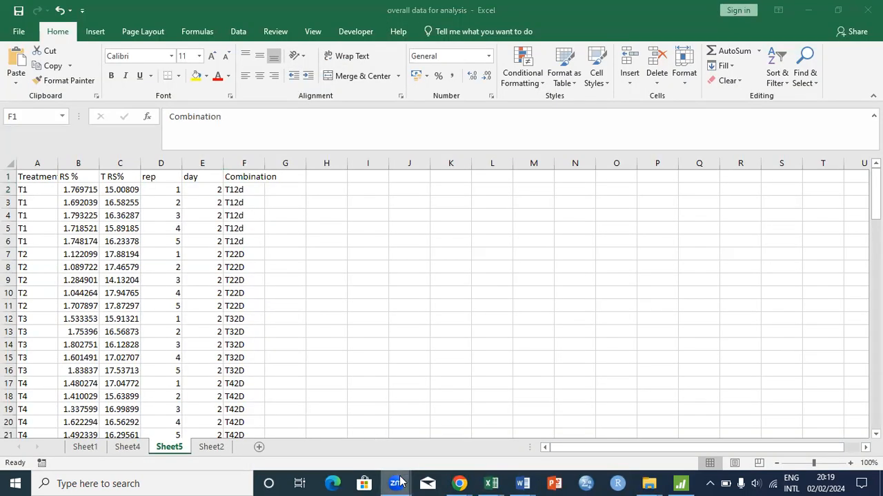
click(459, 438)
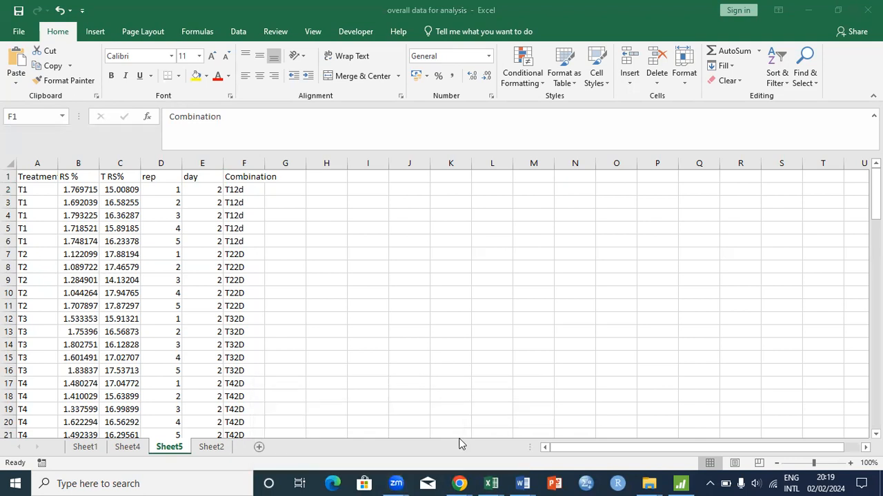
mouse_move(456, 482)
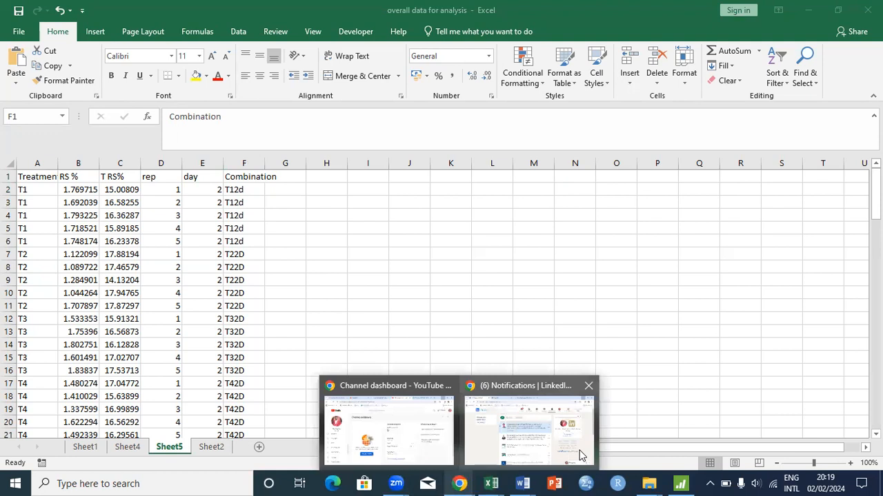
click(808, 9)
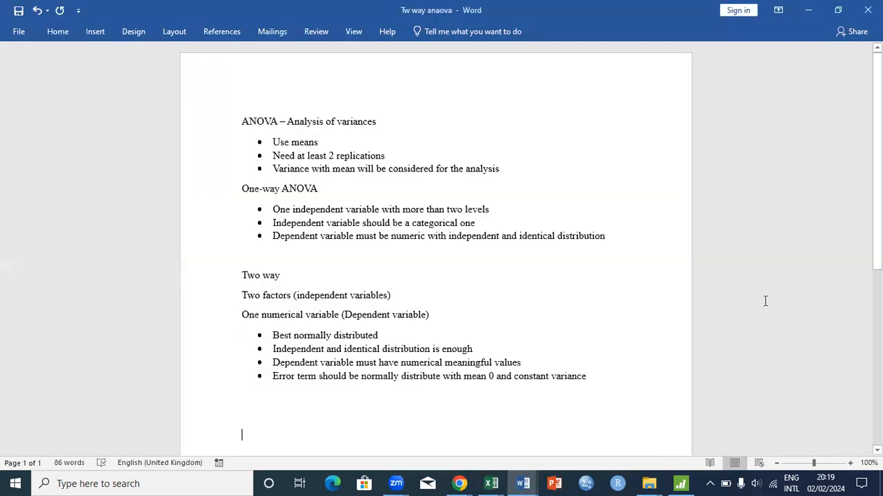